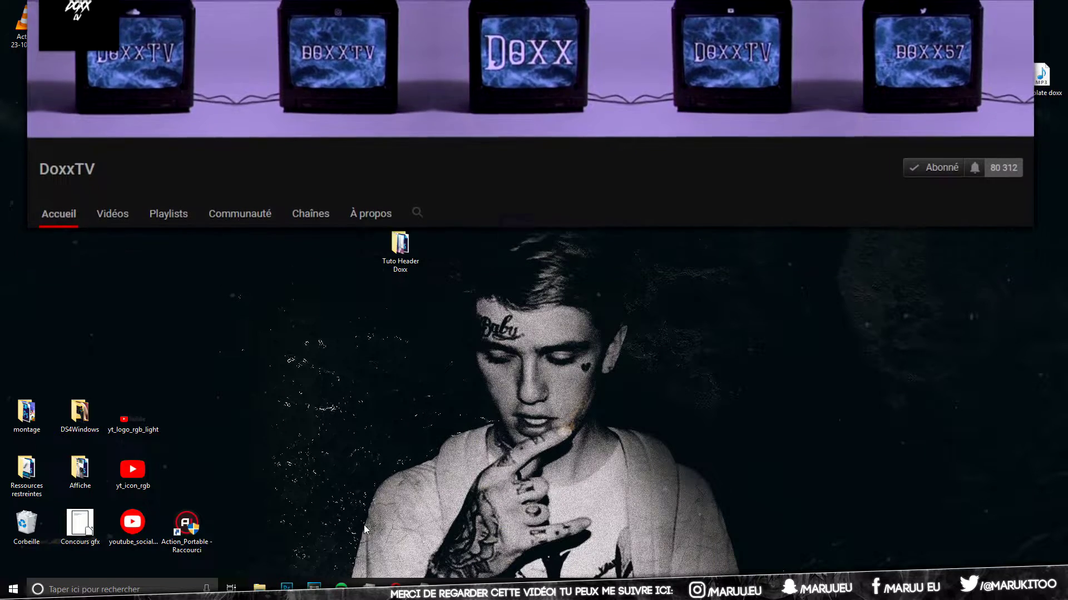
Step: Open the Tuto Header Doxx folder and its Header.psd file in Photoshop
{"action": "double_click", "coordinate": [420, 241]}
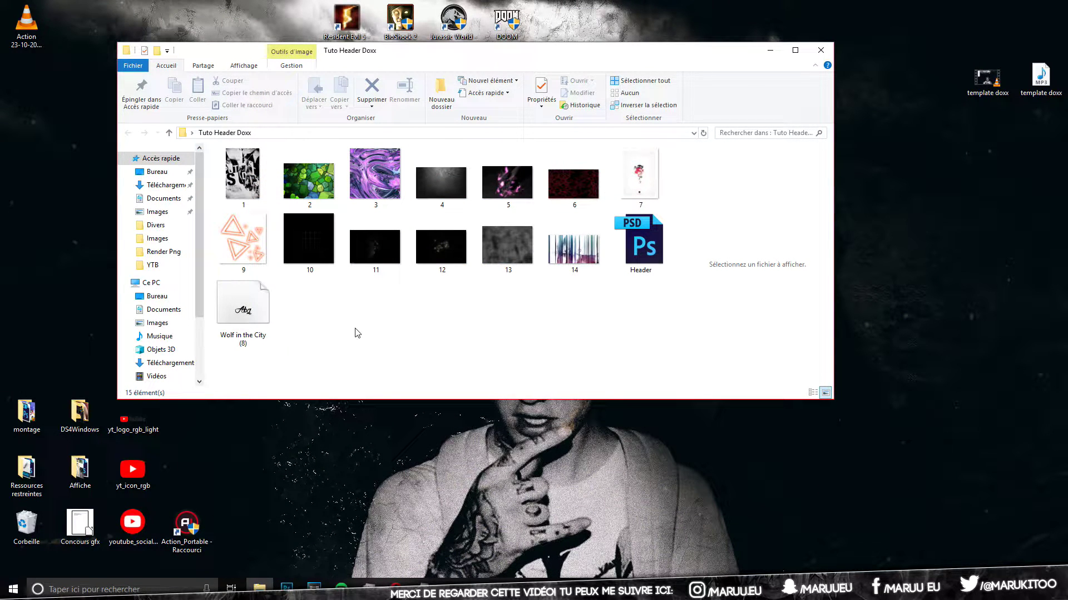
{"action": "double_click", "coordinate": [640, 242]}
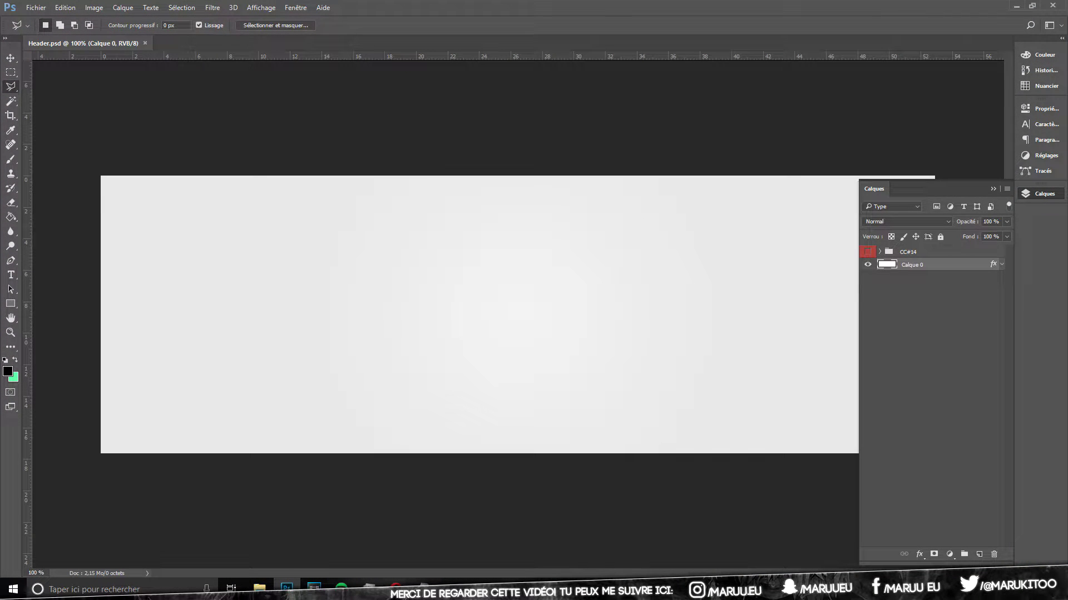
Step: With the Move tool, inspect the CC#14 group and Calque 0, then minimize Photoshop
{"action": "left_click", "coordinate": [11, 58]}
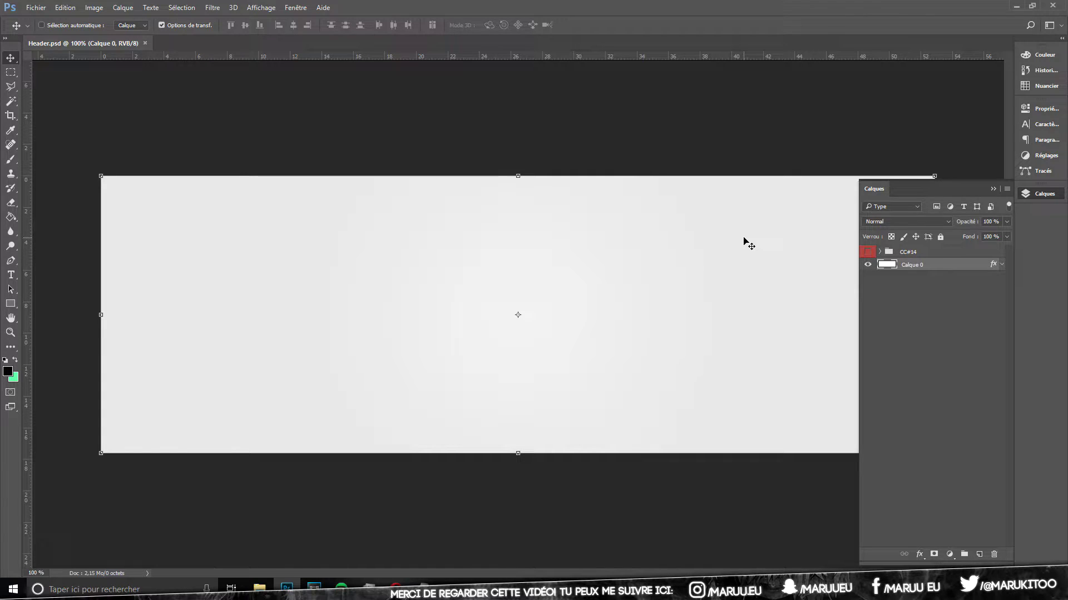
{"action": "left_click", "coordinate": [918, 255]}
{"action": "left_click", "coordinate": [868, 253]}
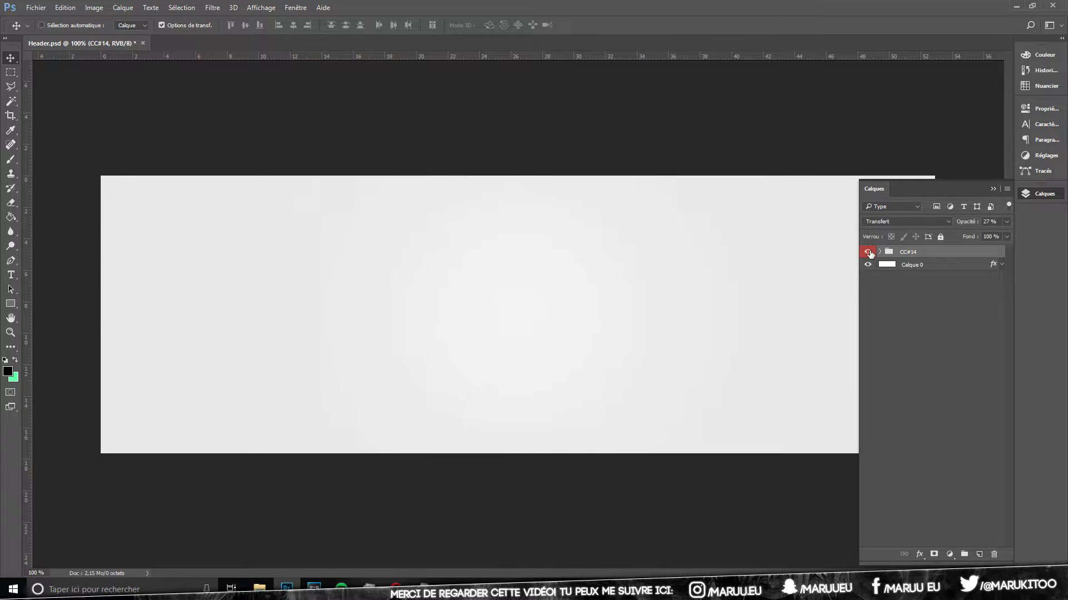
{"action": "left_click", "coordinate": [903, 266]}
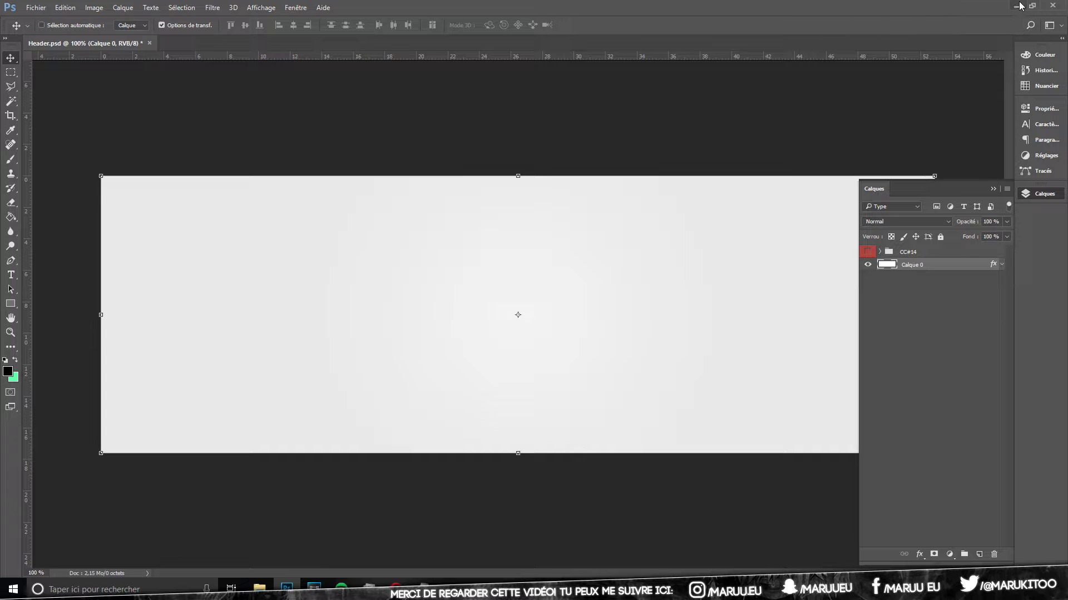
{"action": "left_click", "coordinate": [1018, 6]}
Step: Preview image 1, the Wolf in the City font and the next images, then select image 1
{"action": "left_click", "coordinate": [392, 353]}
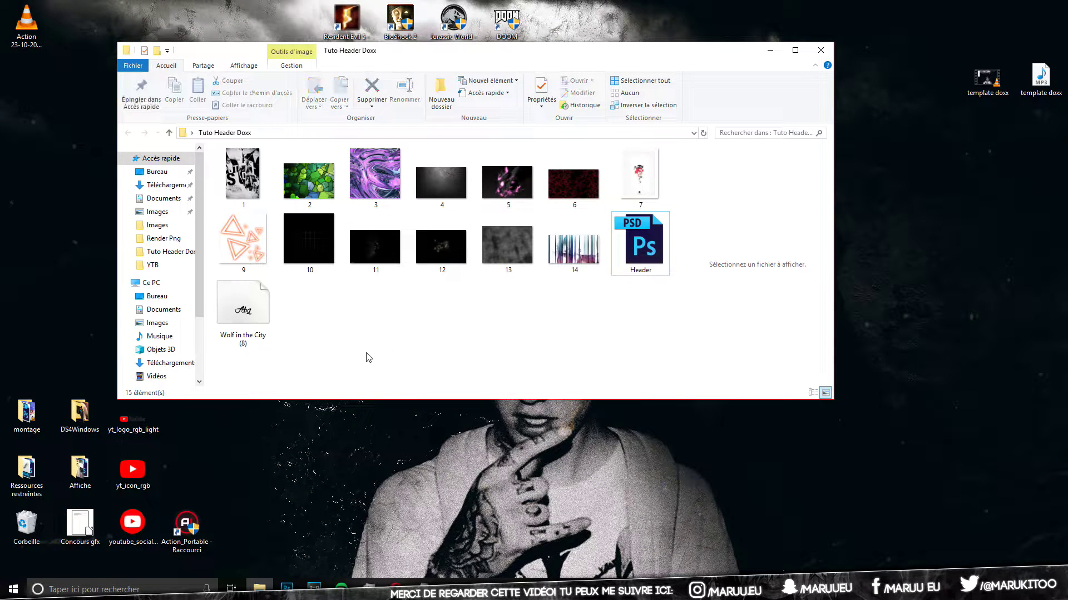
{"action": "left_click", "coordinate": [245, 209]}
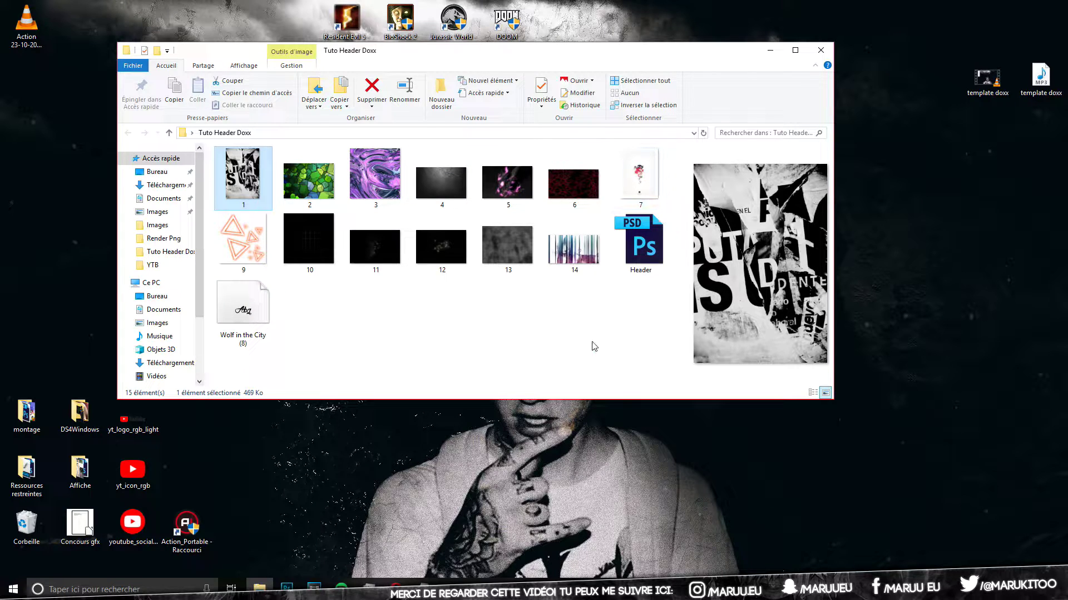
{"action": "left_click", "coordinate": [243, 310]}
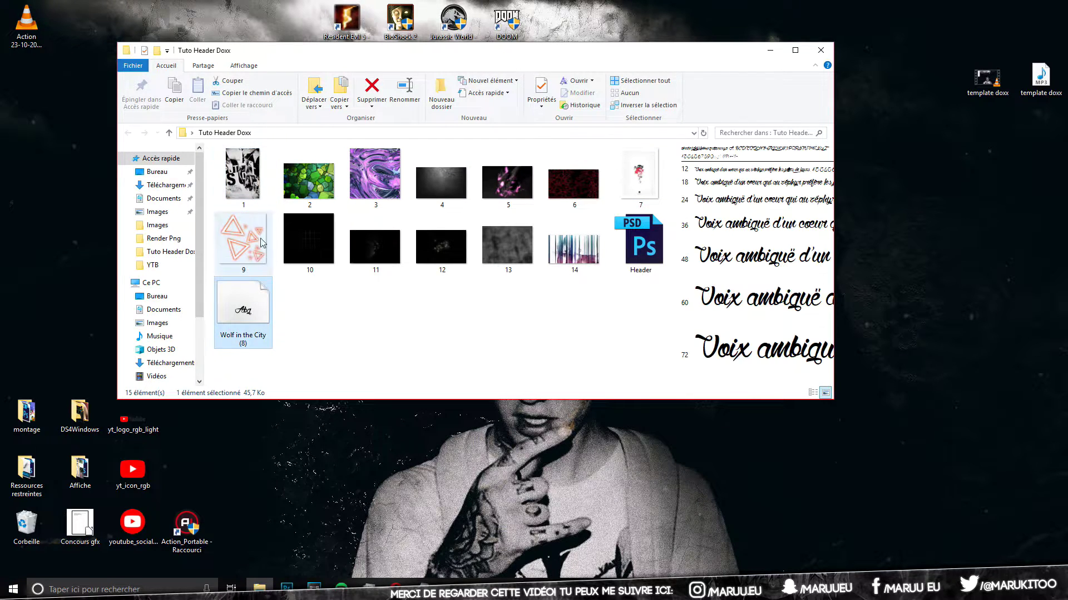
{"action": "left_click", "coordinate": [261, 178]}
{"action": "key", "text": "Right"}
{"action": "key", "text": "Right"}
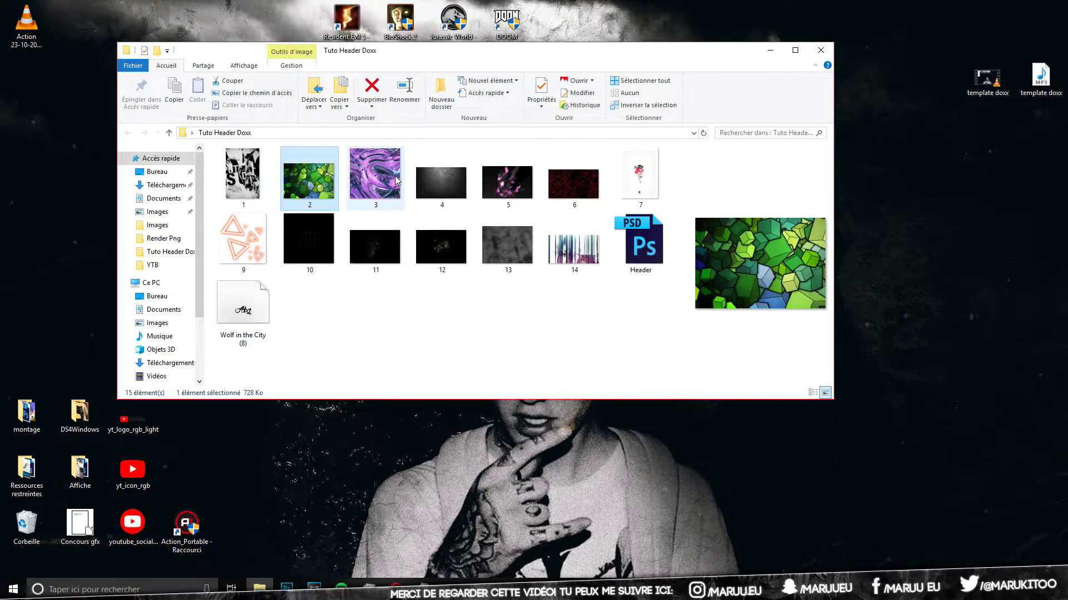
{"action": "key", "text": "Right"}
{"action": "key", "text": "Right"}
{"action": "key", "text": "Right"}
{"action": "key", "text": "Right"}
{"action": "key", "text": "Right"}
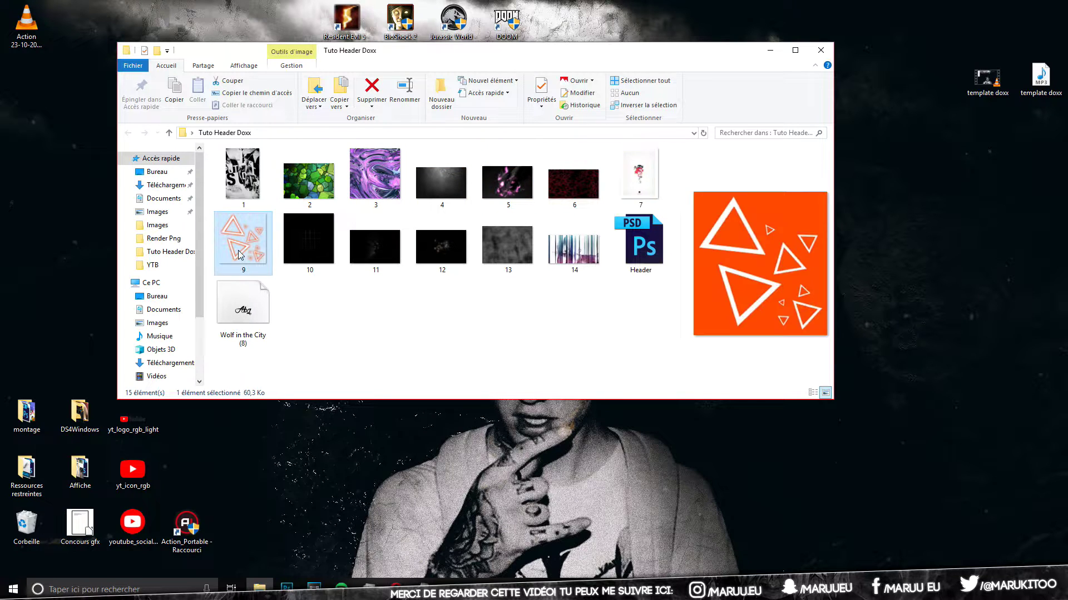
{"action": "key", "text": "Right"}
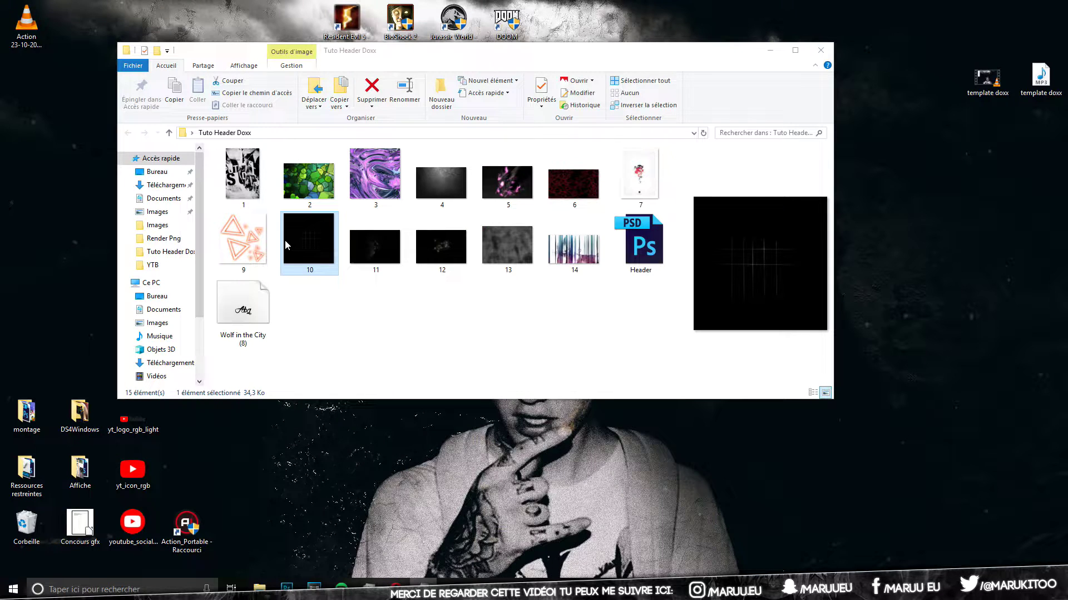
{"action": "left_click", "coordinate": [243, 166]}
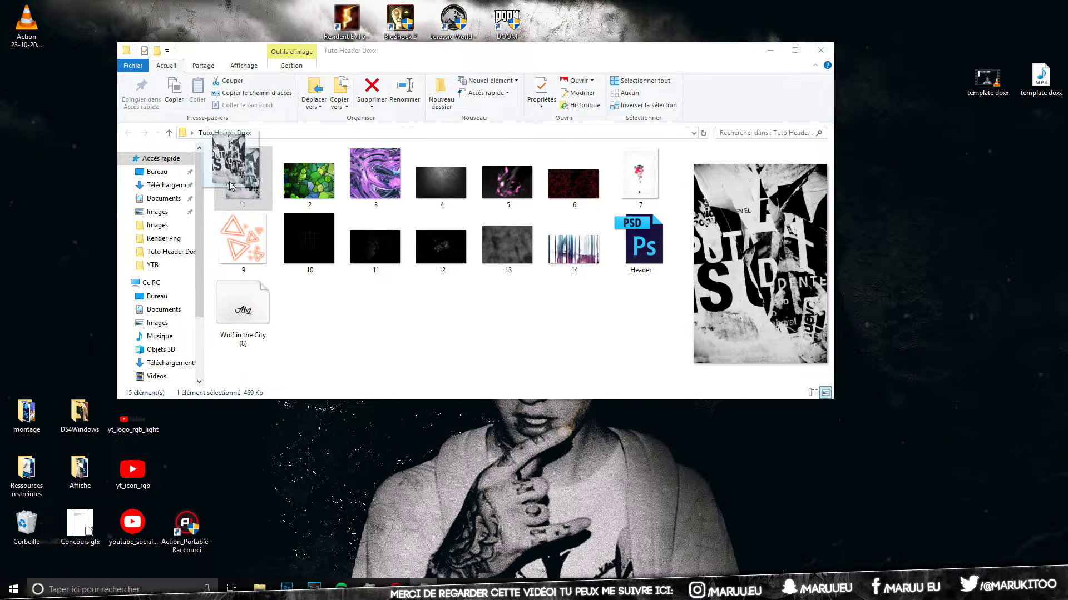
Step: Show rulers and embed image 1 from Desktop > Tuto Header Doxx into the banner
{"action": "left_click", "coordinate": [286, 588]}
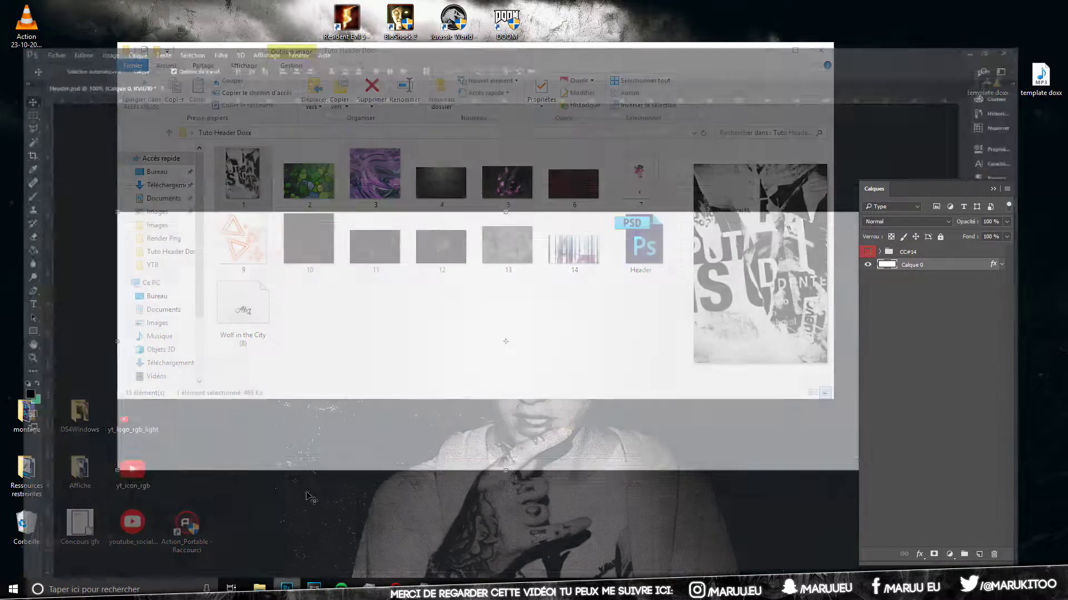
{"action": "key", "text": "ctrl+r"}
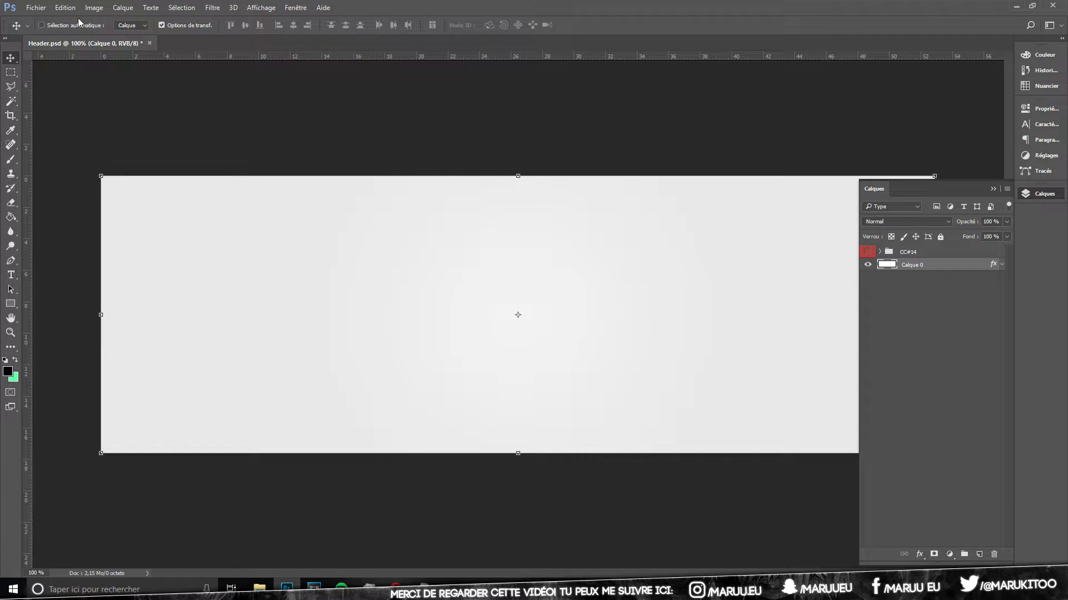
{"action": "left_click", "coordinate": [34, 7]}
{"action": "left_click", "coordinate": [66, 214]}
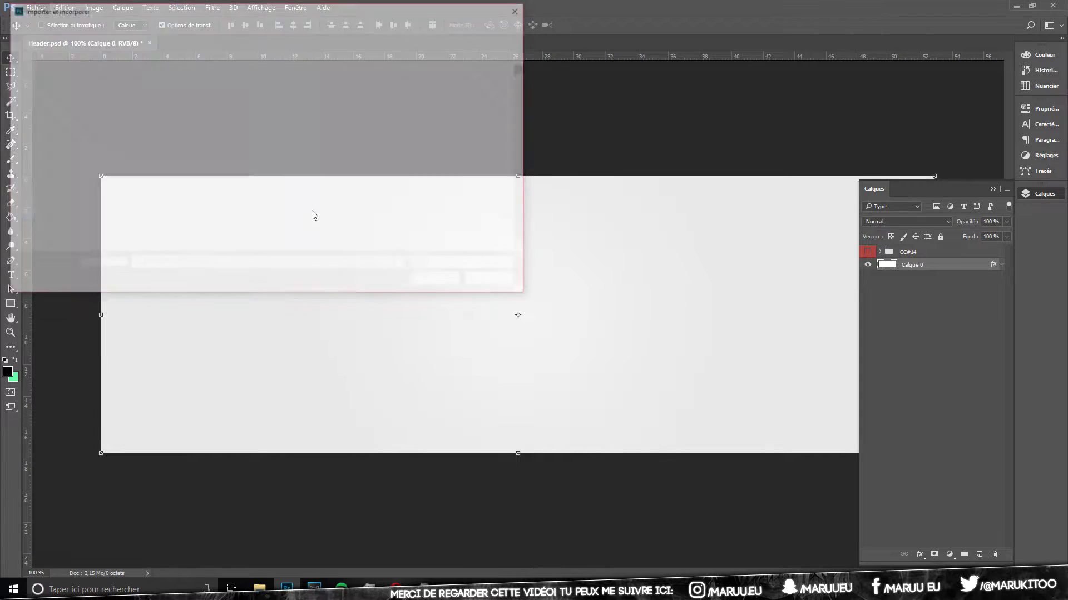
{"action": "left_click", "coordinate": [44, 92]}
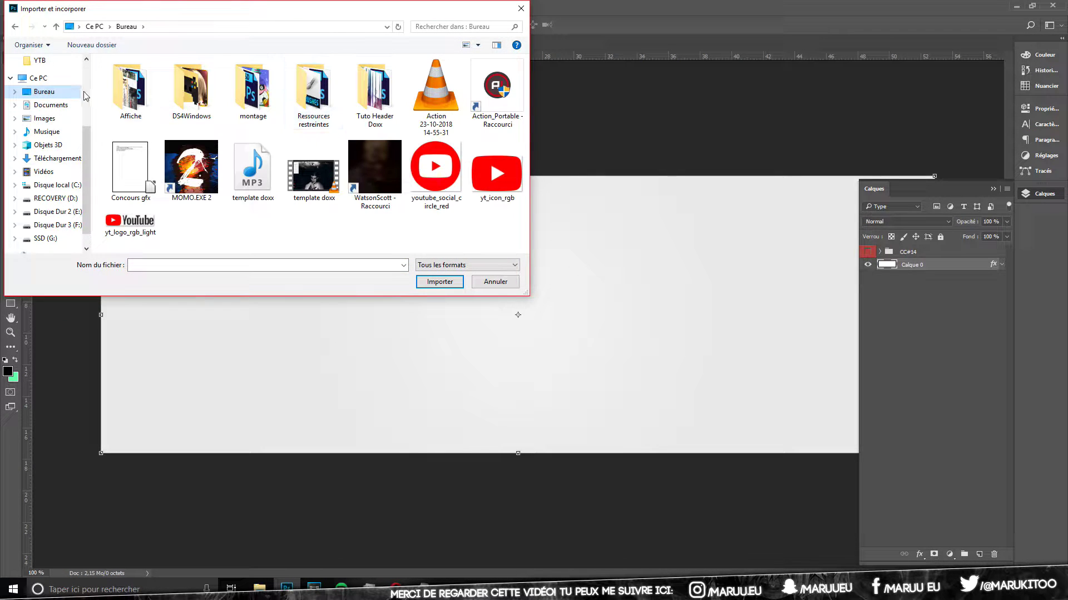
{"action": "double_click", "coordinate": [374, 89]}
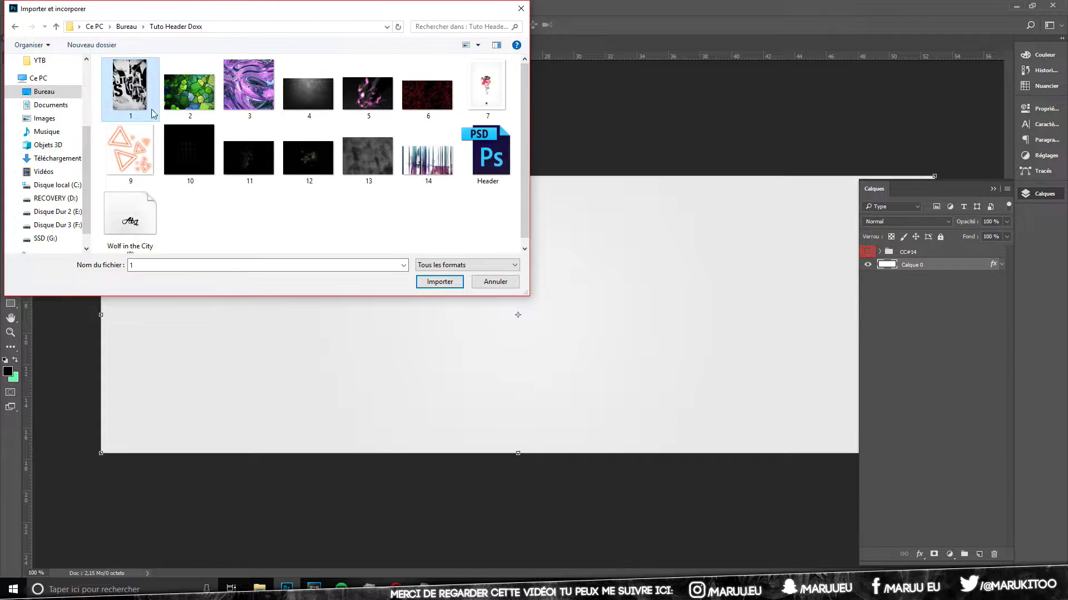
{"action": "double_click", "coordinate": [139, 89]}
Step: Scale the collage to full banner height and align it with the left edge
{"action": "left_click_drag", "start_coordinate": [617, 176], "coordinate": [772, 72]}
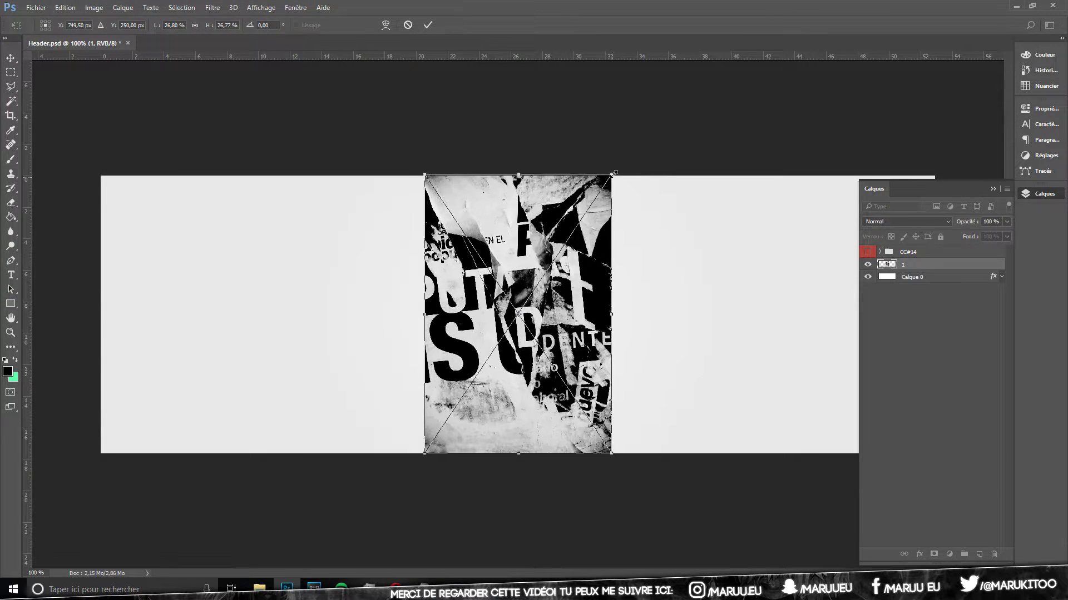
{"action": "mouse_move", "coordinate": [669, 170]}
{"action": "left_mouse_down"}
{"action": "mouse_move", "coordinate": [345, 197]}
{"action": "mouse_move", "coordinate": [437, 204]}
{"action": "left_mouse_up"}
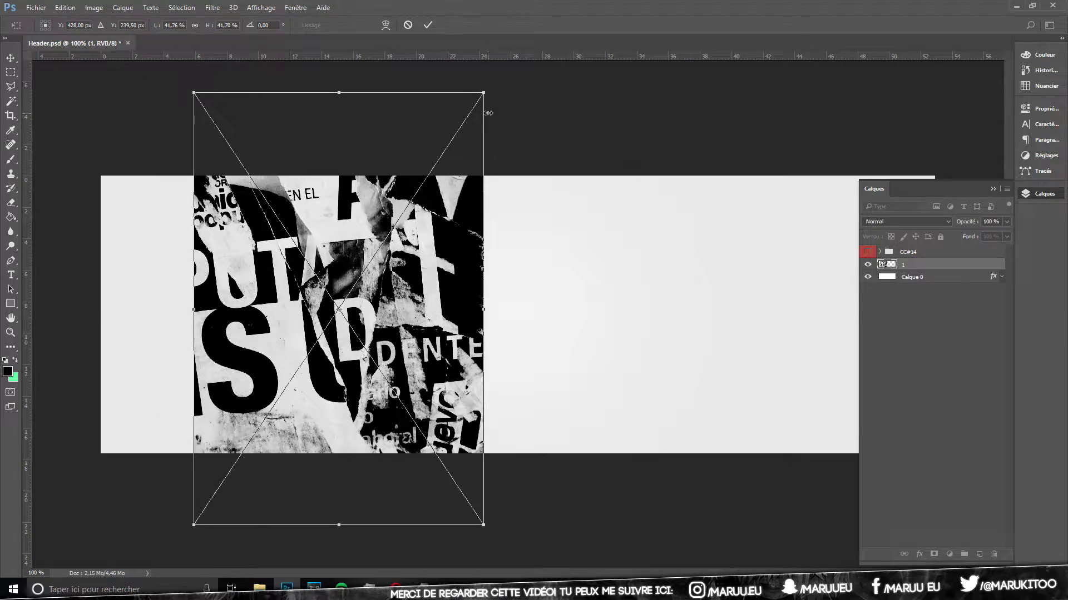
{"action": "left_click_drag", "start_coordinate": [484, 93], "coordinate": [216, 252]}
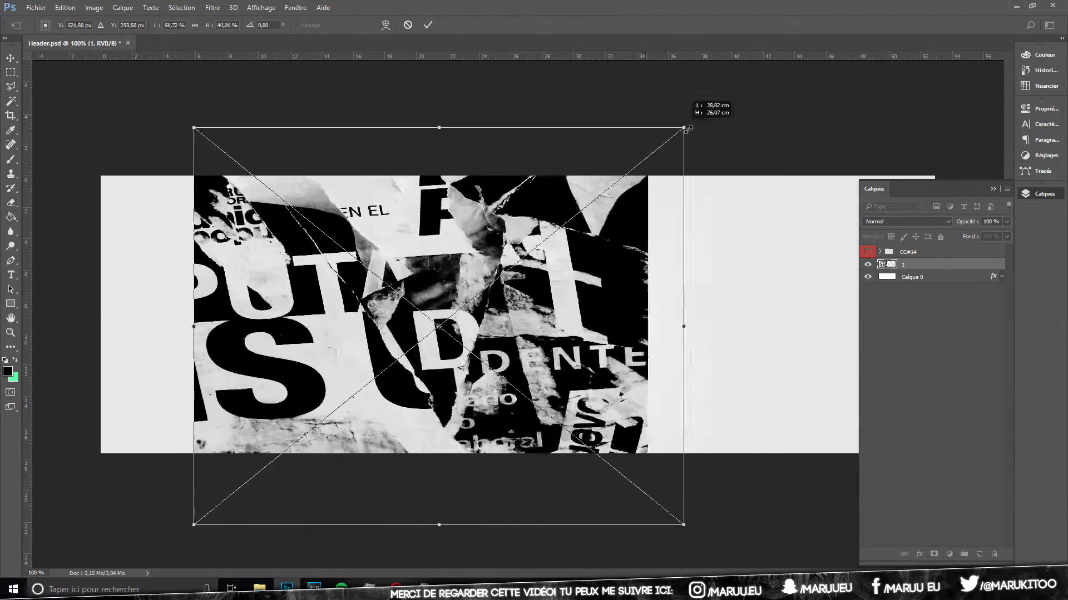
{"action": "left_click_drag", "start_coordinate": [216, 252], "coordinate": [670, 149]}
{"action": "key", "text": "ctrl+z"}
{"action": "key", "text": "Return"}
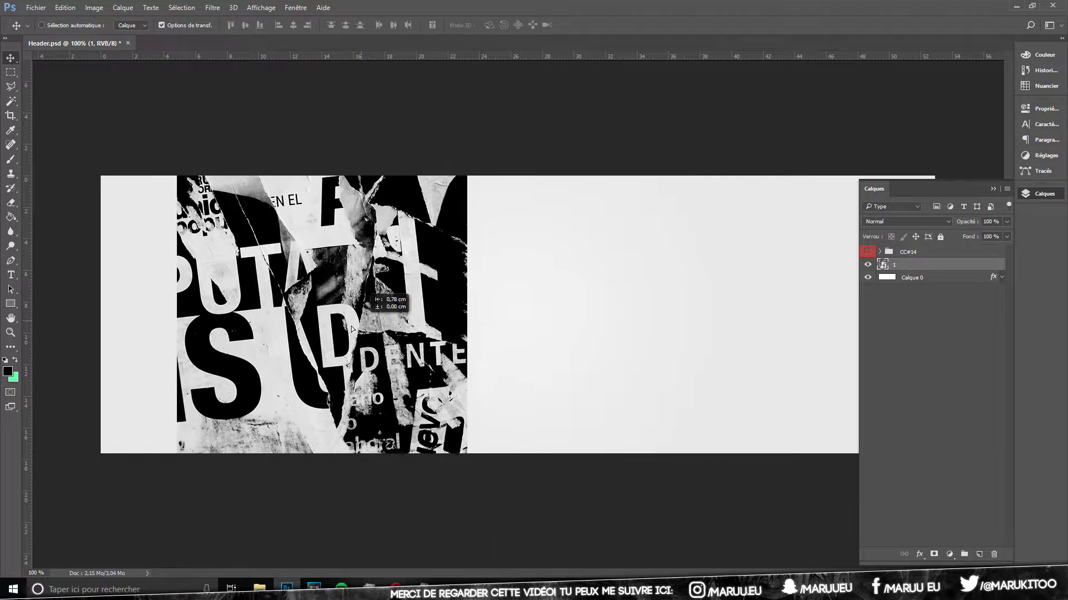
{"action": "mouse_move", "coordinate": [379, 275]}
{"action": "left_mouse_down"}
{"action": "mouse_move", "coordinate": [284, 327]}
{"action": "mouse_move", "coordinate": [513, 358]}
{"action": "left_mouse_up"}
Step: Duplicate the collage twice, tile the copies to the right and select all three layers
{"action": "key", "text": "ctrl+j"}
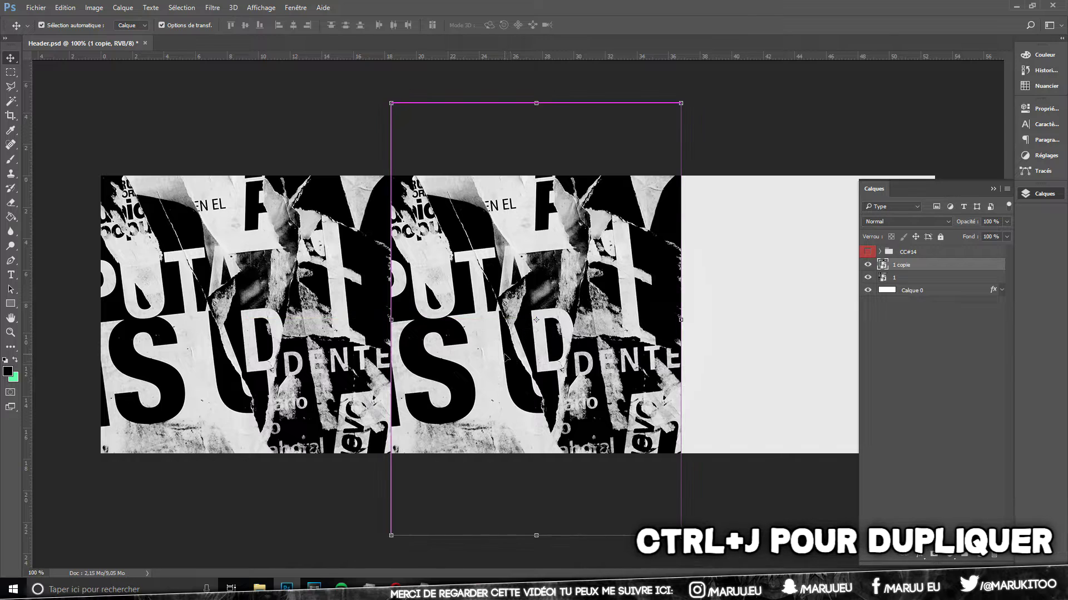
{"action": "key", "text": "ctrl+j"}
{"action": "left_click", "coordinate": [667, 275]}
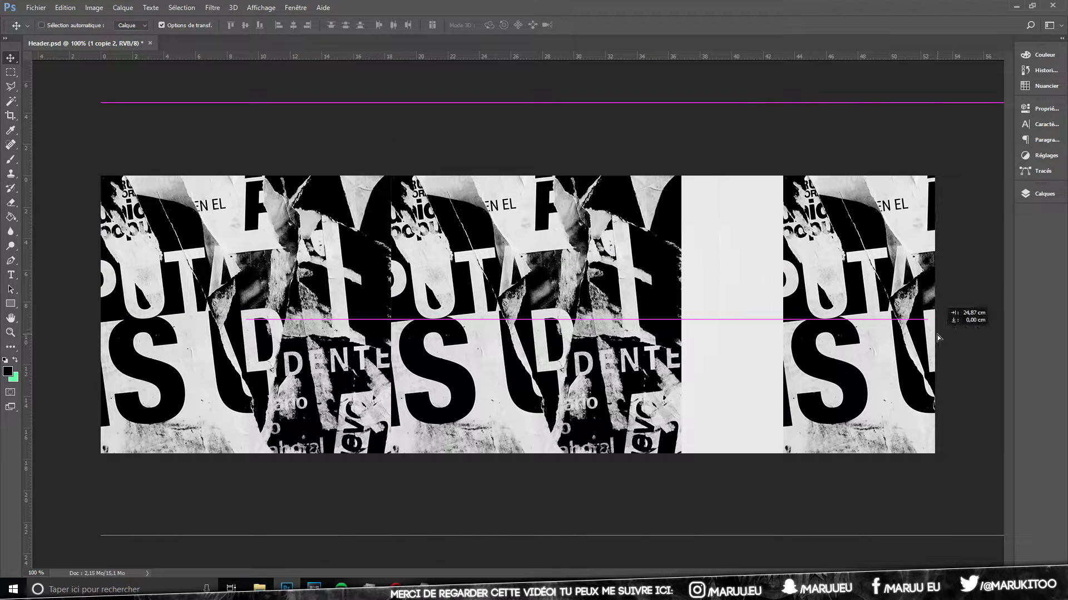
{"action": "left_click_drag", "start_coordinate": [667, 275], "coordinate": [958, 300]}
{"action": "left_click", "coordinate": [1043, 194]}
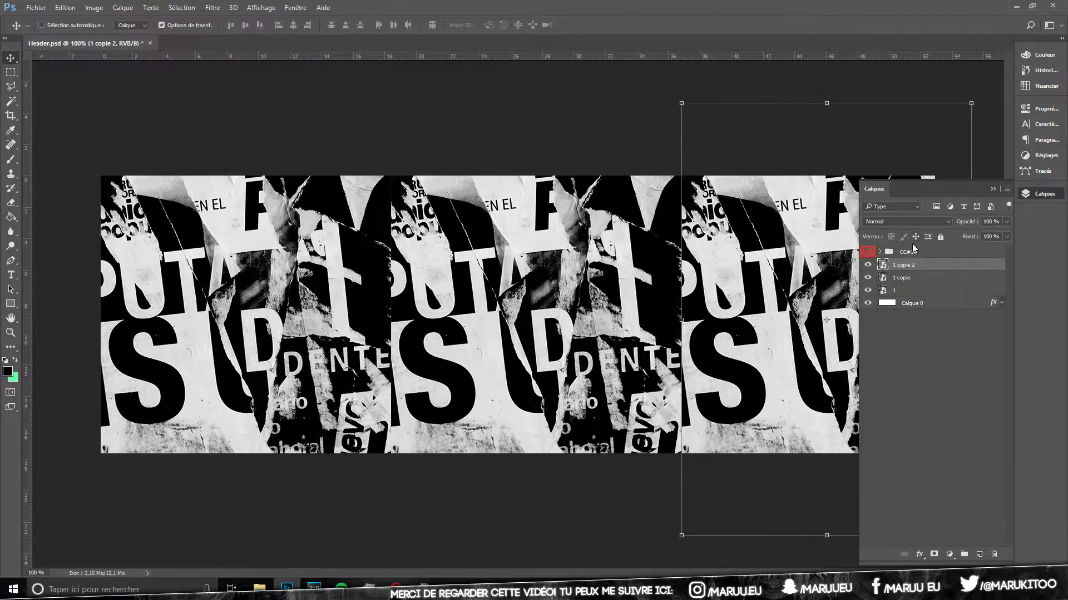
{"action": "left_click", "coordinate": [901, 290], "text": "shift"}
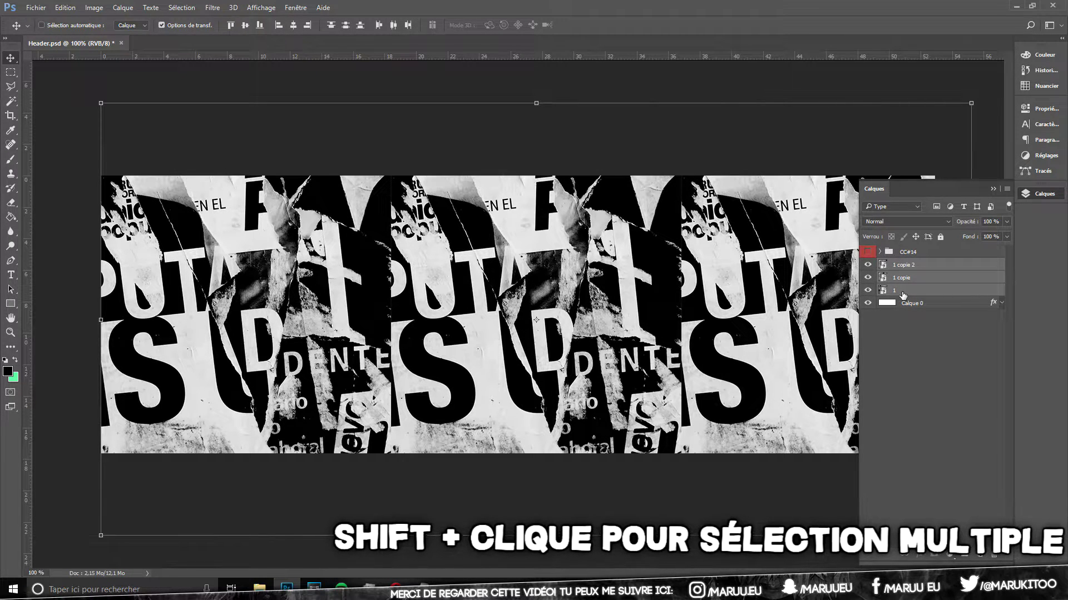
Step: Convert the three collage layers into one smart object and nudge it slightly left
{"action": "right_click", "coordinate": [923, 291]}
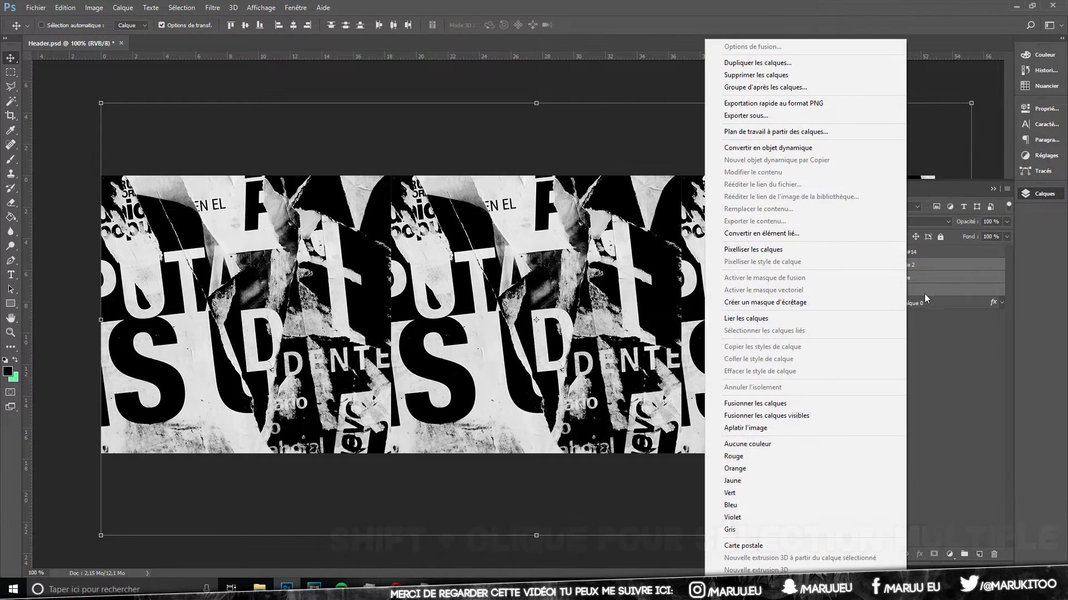
{"action": "left_click", "coordinate": [767, 148]}
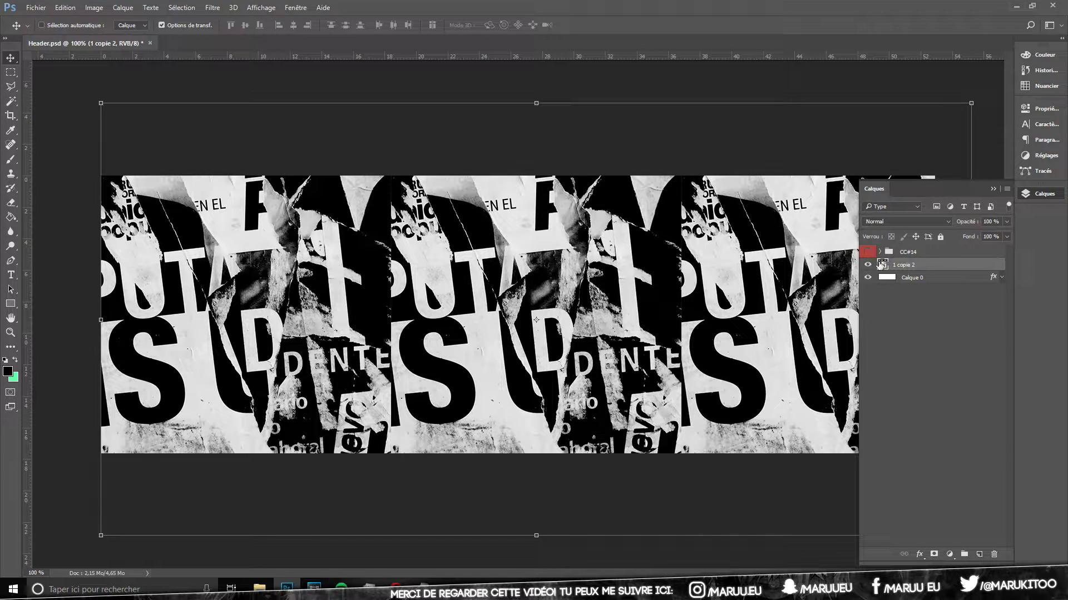
{"action": "left_click_drag", "start_coordinate": [673, 351], "coordinate": [655, 351]}
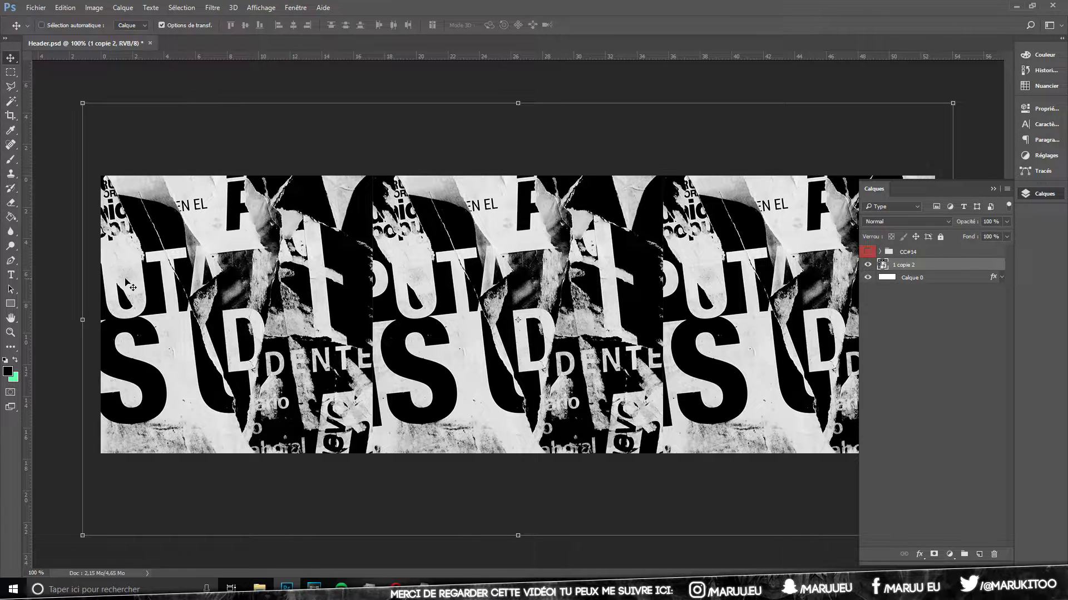
Step: Blend the collage layer in Incrustation at 37% opacity and toggle it to compare
{"action": "left_click", "coordinate": [923, 221]}
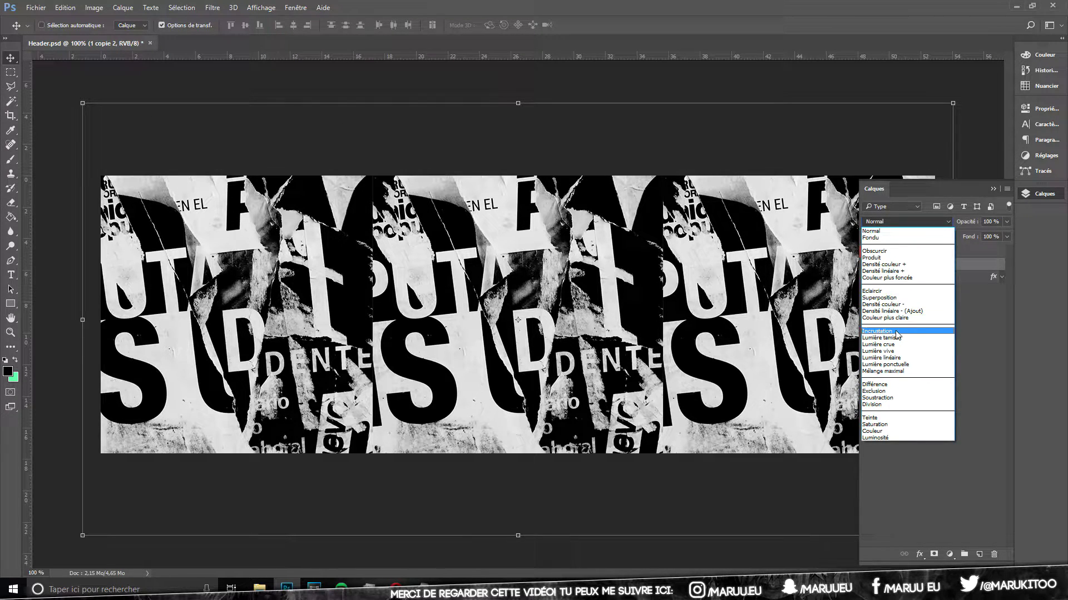
{"action": "left_click", "coordinate": [890, 328]}
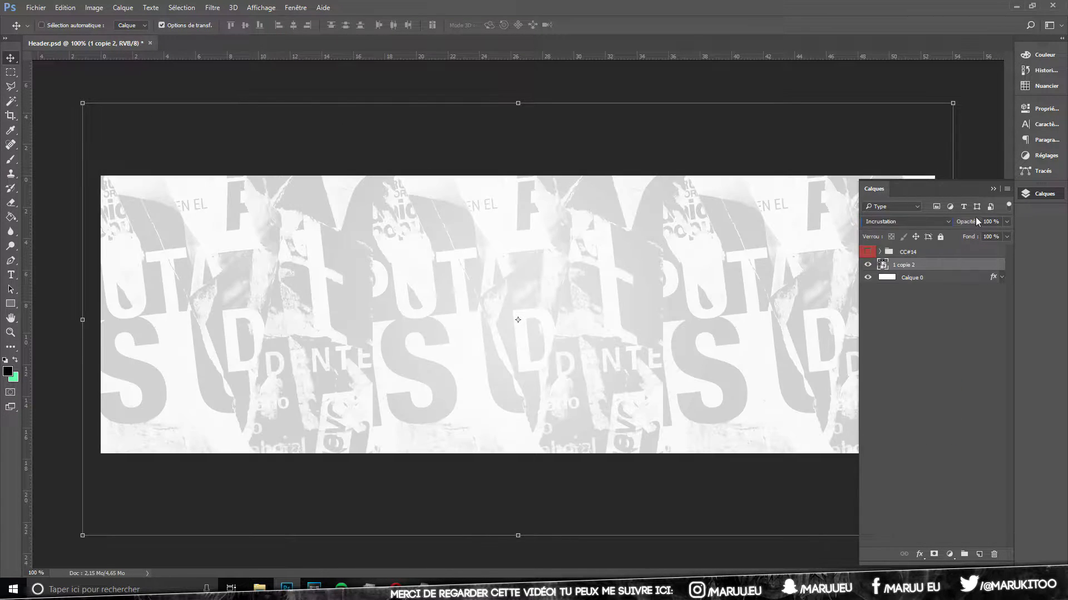
{"action": "left_click", "coordinate": [1007, 221]}
{"action": "mouse_move", "coordinate": [977, 231]}
{"action": "left_mouse_down"}
{"action": "mouse_move", "coordinate": [957, 234]}
{"action": "mouse_move", "coordinate": [968, 238]}
{"action": "left_mouse_up"}
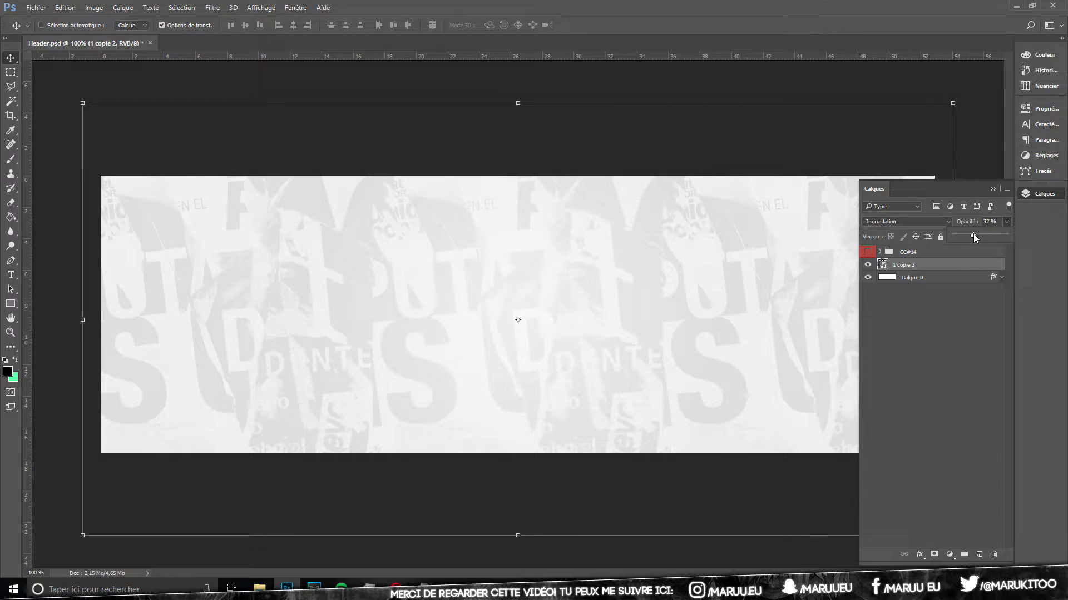
{"action": "left_click", "coordinate": [868, 265]}
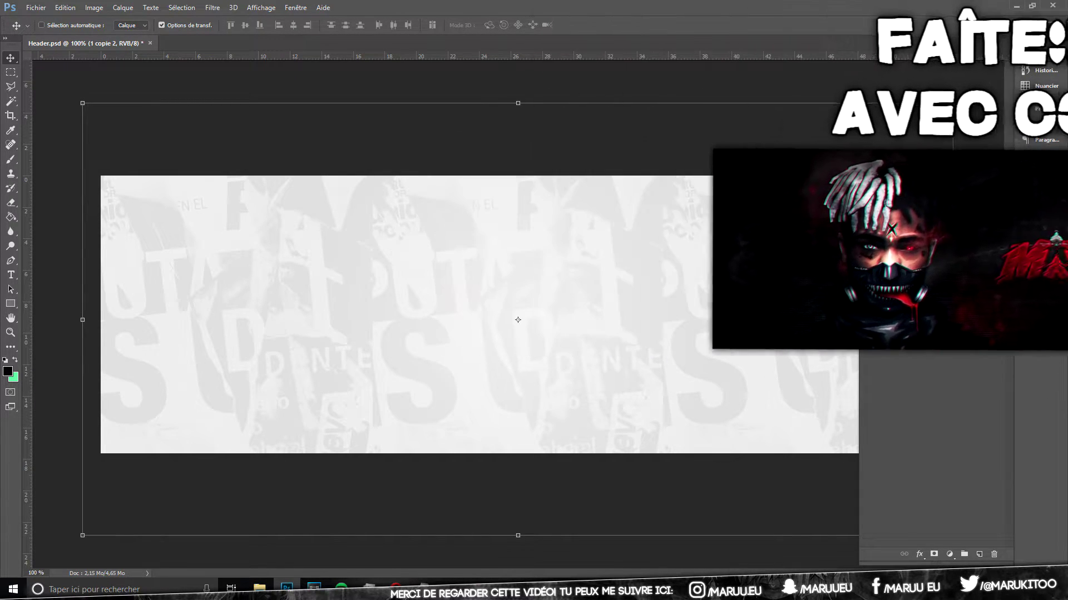
Step: Drag image 2, the green cubes picture, from the folder onto the banner
{"action": "mouse_move", "coordinate": [259, 589]}
{"action": "left_click", "coordinate": [267, 587]}
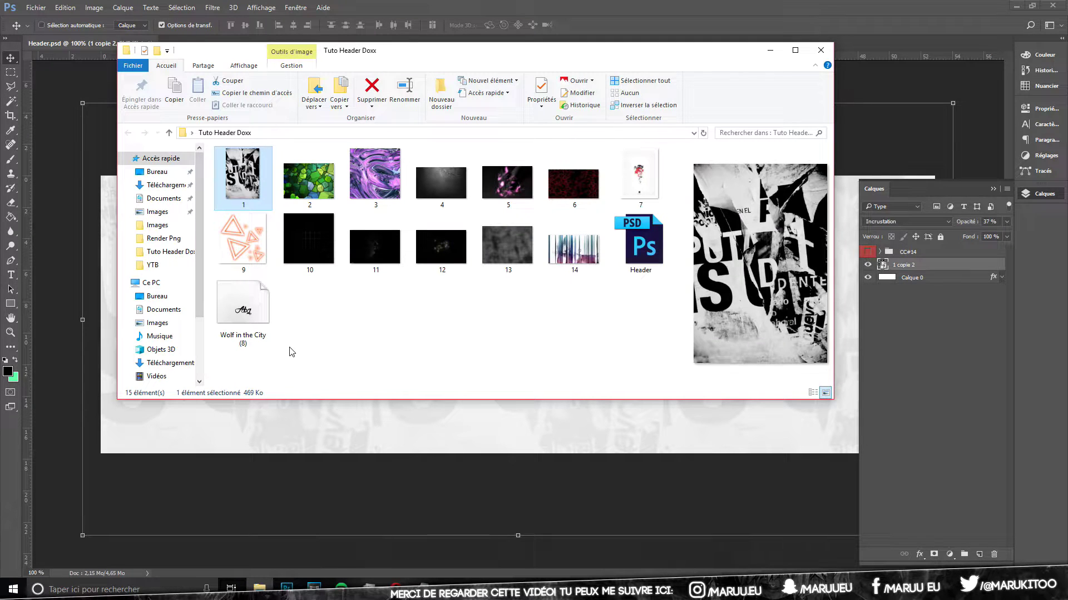
{"action": "left_click", "coordinate": [303, 197]}
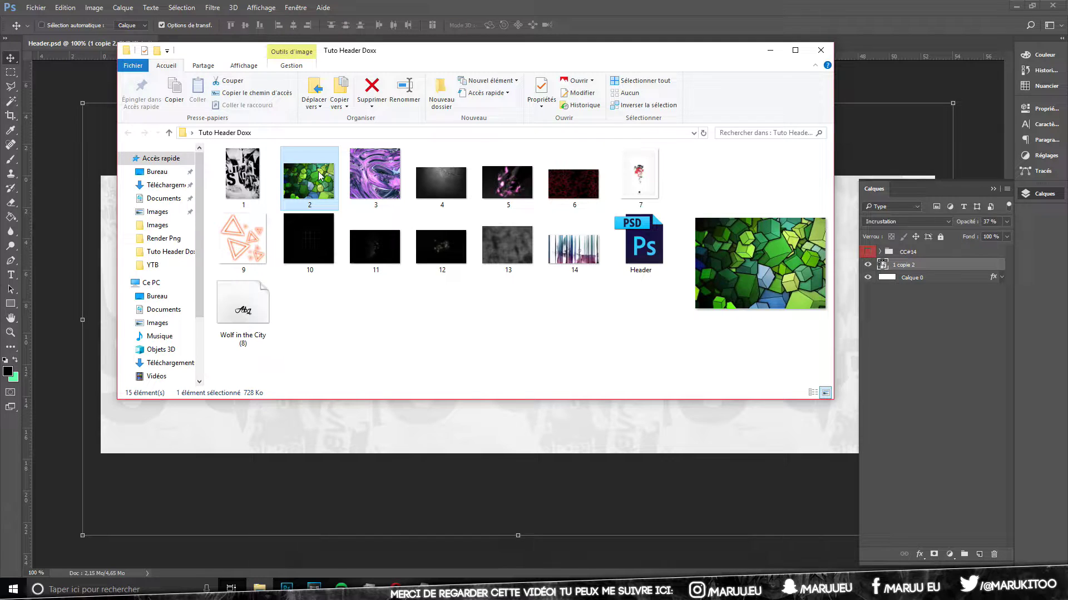
{"action": "key", "text": "Right"}
{"action": "left_click", "coordinate": [328, 187]}
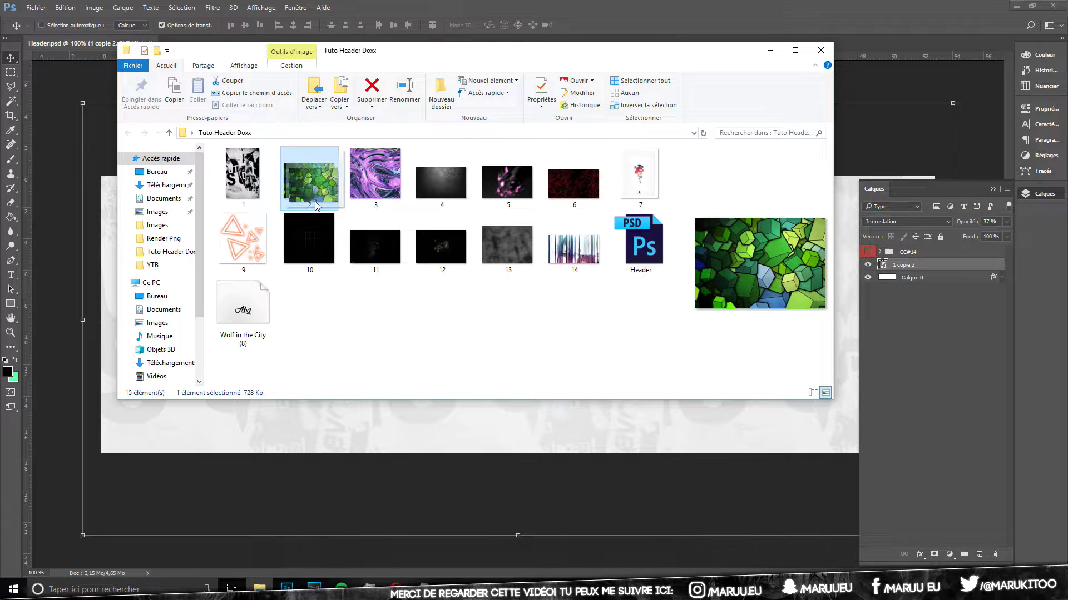
{"action": "left_click", "coordinate": [449, 495]}
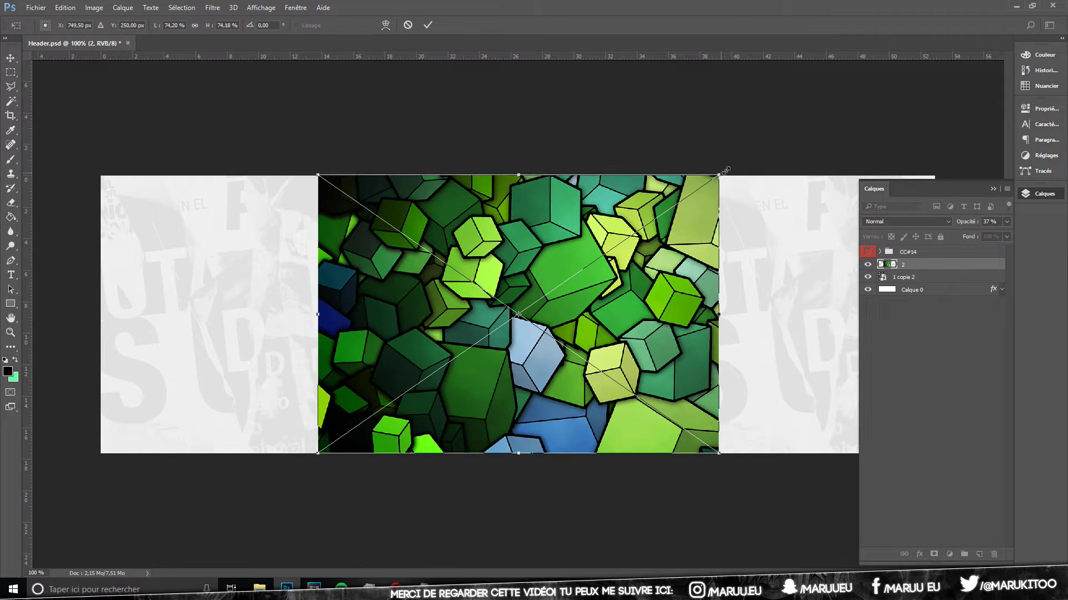
Step: Stretch the green cubes over the whole banner and desaturate it to -100
{"action": "left_click_drag", "start_coordinate": [718, 173], "coordinate": [979, 65]}
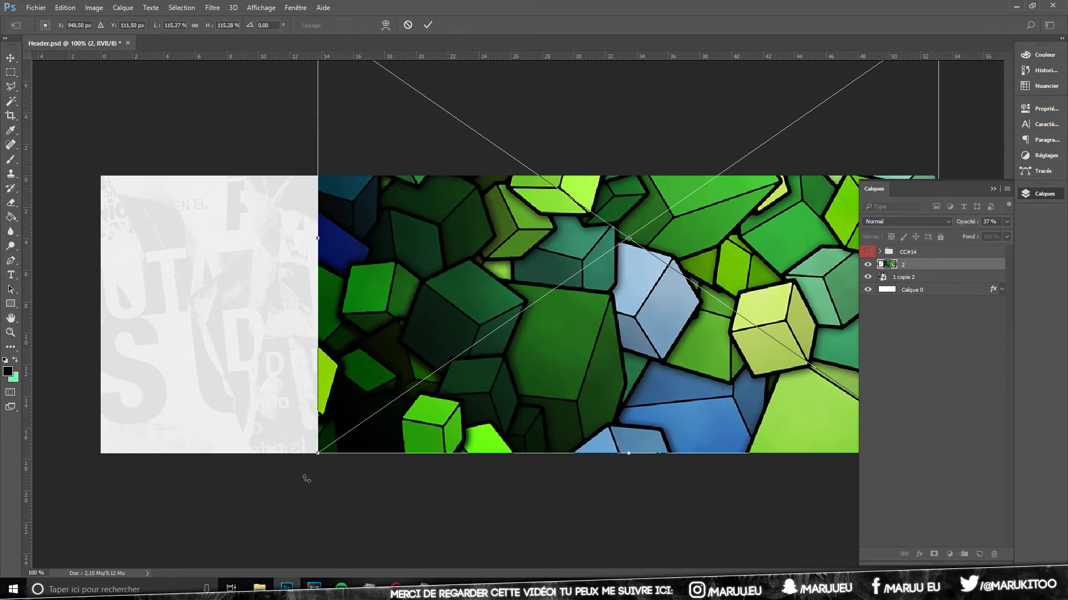
{"action": "left_click_drag", "start_coordinate": [318, 450], "coordinate": [133, 552]}
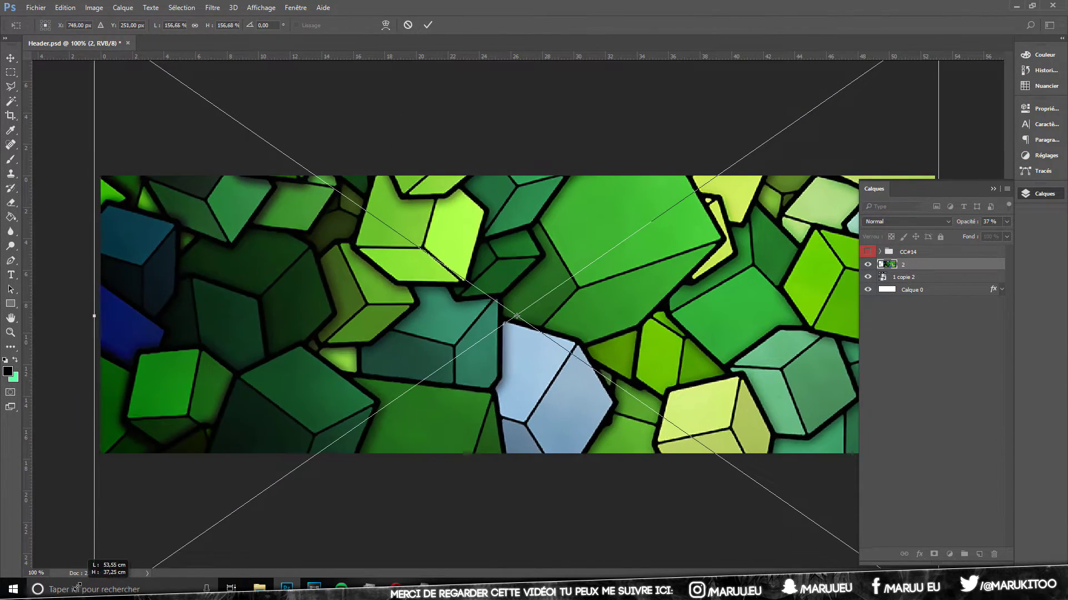
{"action": "key", "text": "Return"}
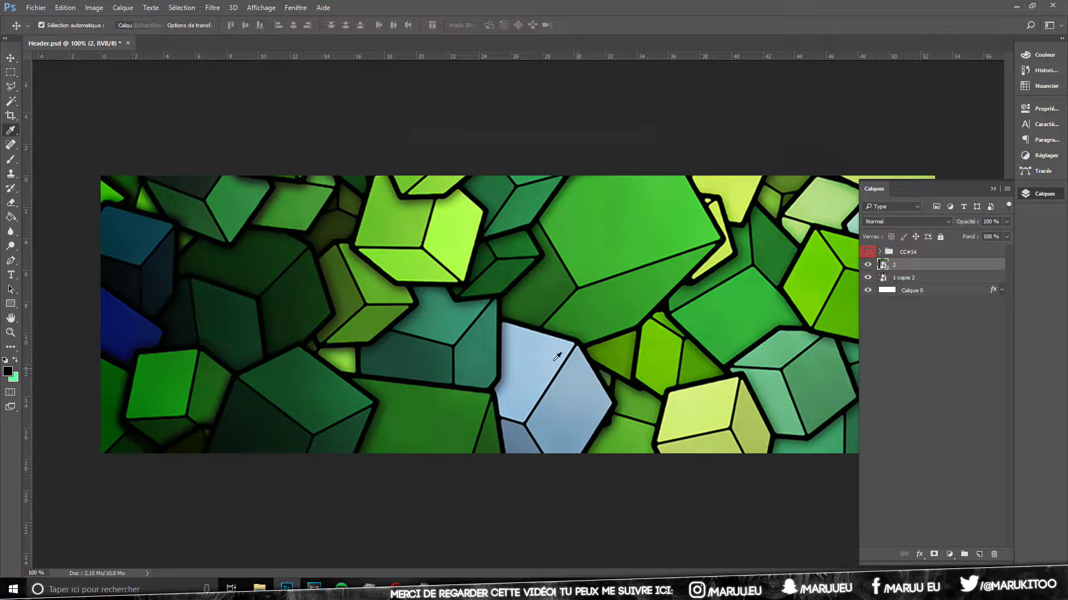
{"action": "key", "text": "ctrl+u"}
{"action": "left_click", "coordinate": [451, 231]}
{"action": "left_click", "coordinate": [632, 155]}
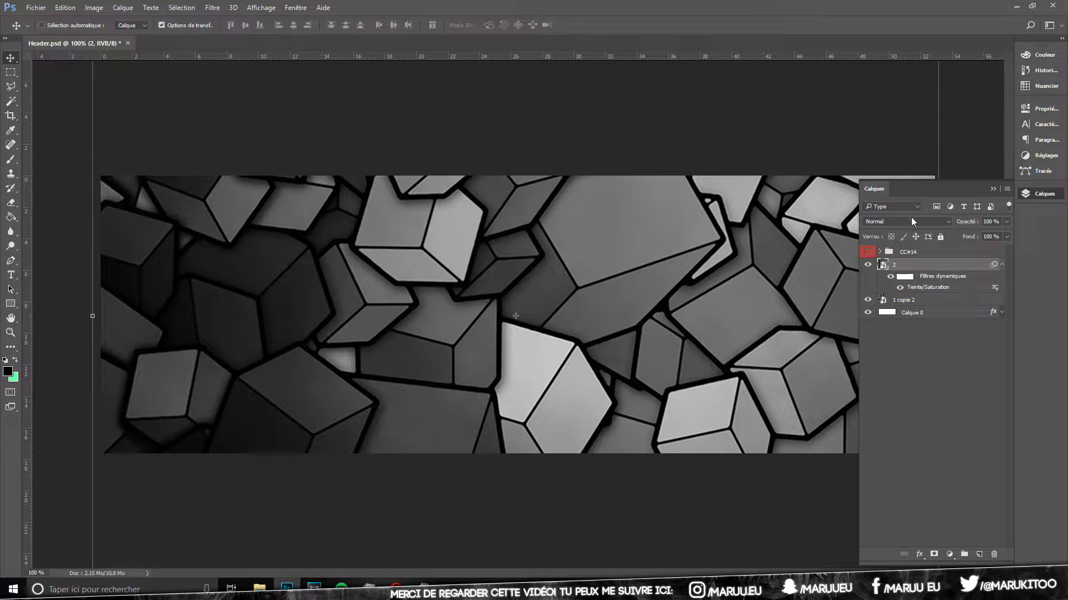
Step: Blend the cubes layer in Incrustation at about 35% opacity and toggle it to compare
{"action": "left_click", "coordinate": [907, 222]}
{"action": "left_click", "coordinate": [877, 331]}
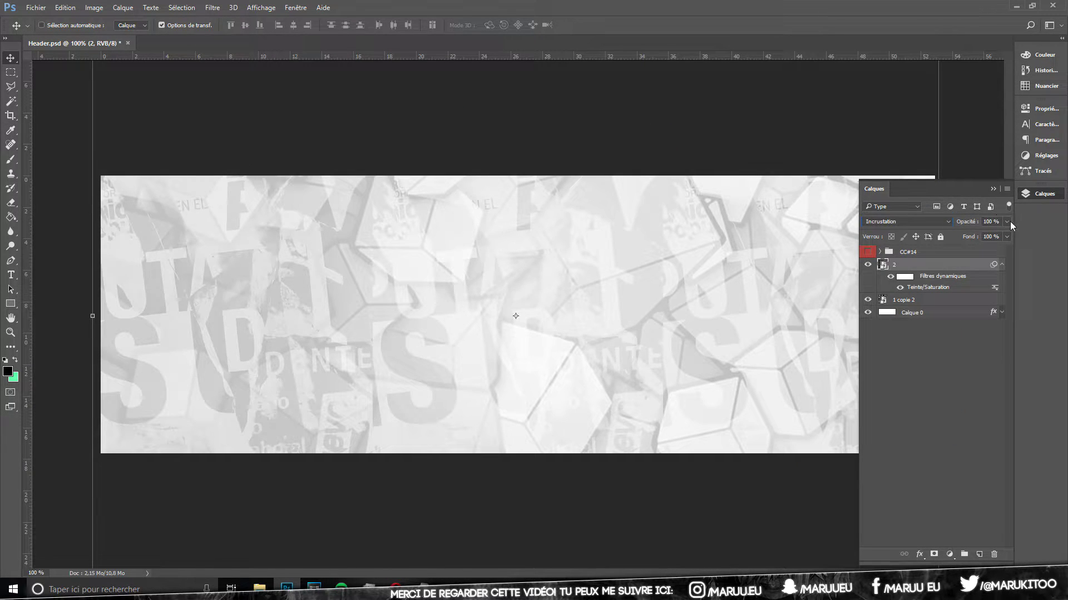
{"action": "left_click", "coordinate": [1007, 221]}
{"action": "left_click", "coordinate": [973, 234]}
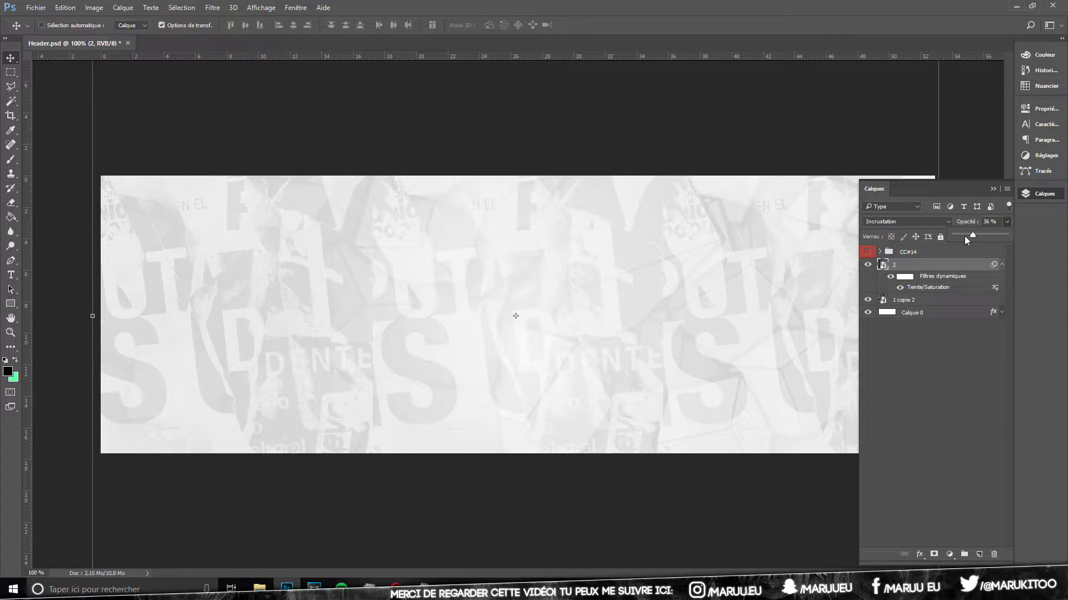
{"action": "left_click_drag", "start_coordinate": [968, 235], "coordinate": [967, 222]}
{"action": "left_click", "coordinate": [867, 265]}
{"action": "left_click", "coordinate": [867, 265]}
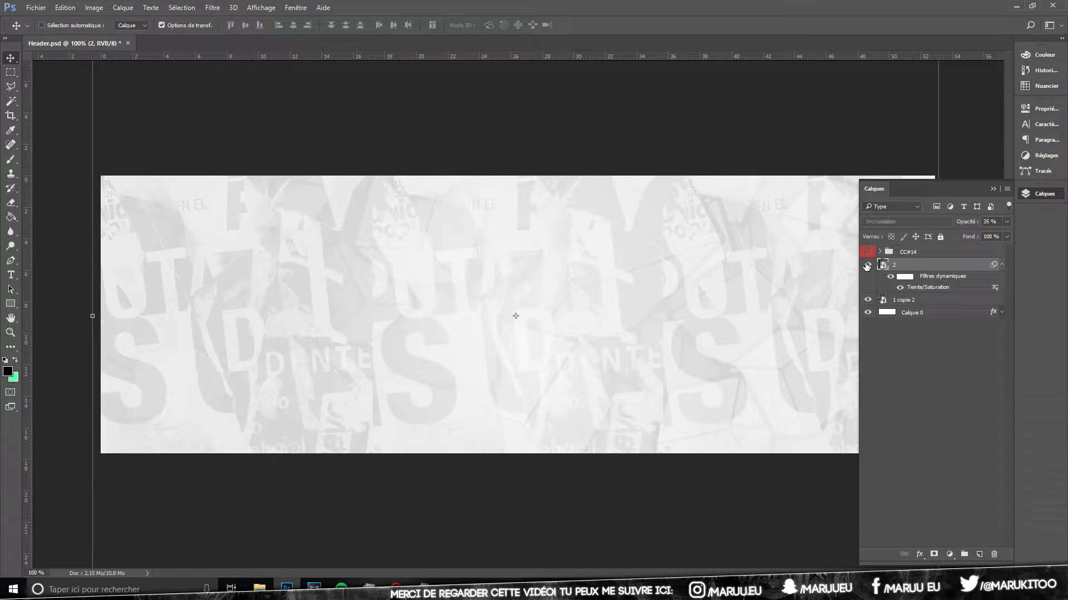
{"action": "left_click", "coordinate": [867, 265]}
Step: Try a second -100 Hue/Saturation on the cubes layer, then discard it
{"action": "left_click", "coordinate": [907, 300]}
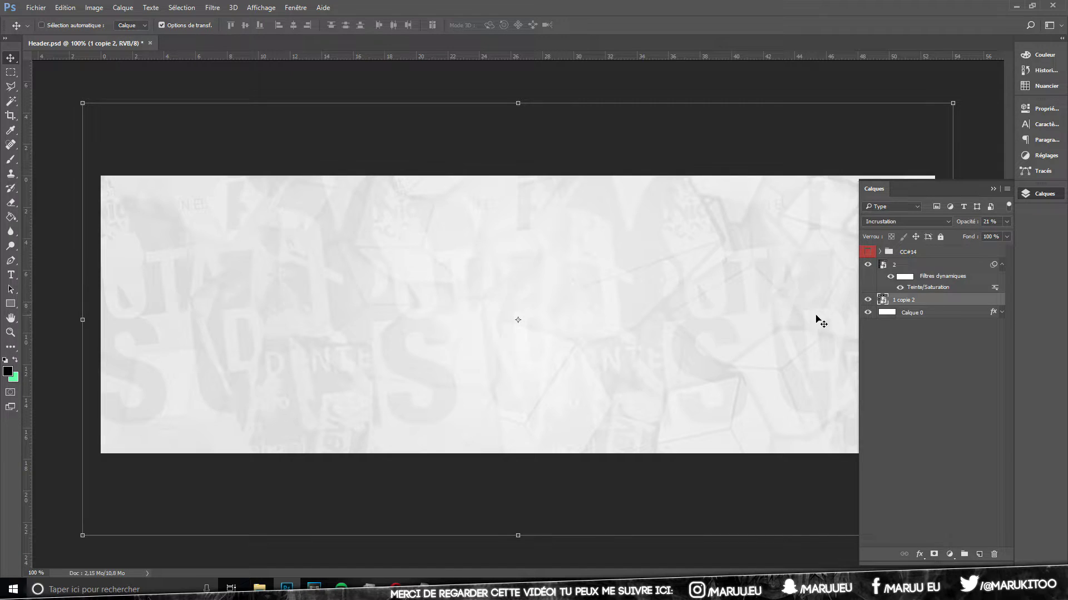
{"action": "left_click", "coordinate": [895, 265]}
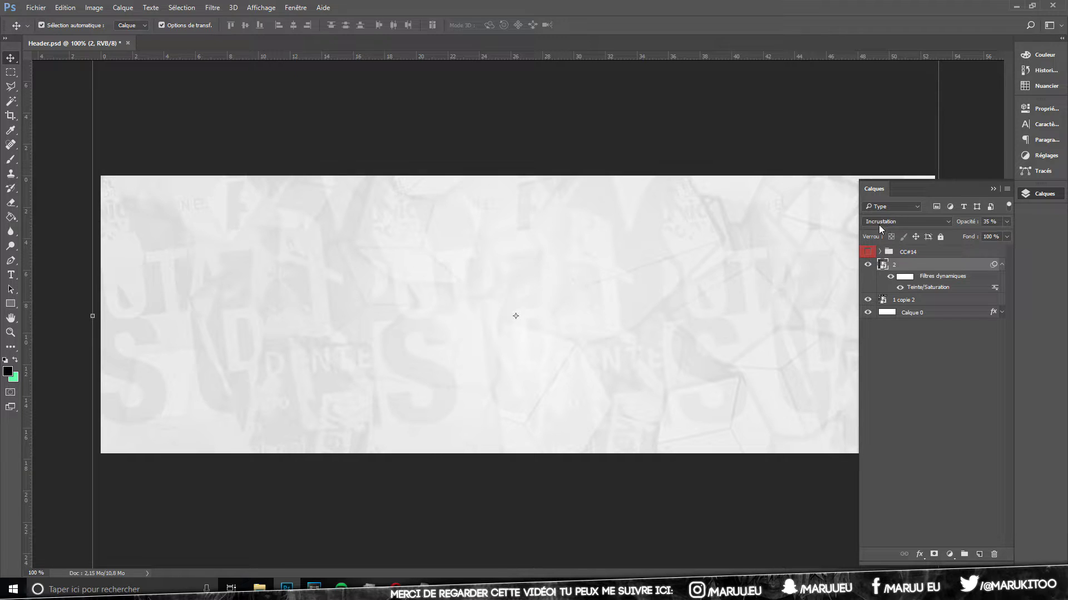
{"action": "key", "text": "ctrl"}
{"action": "key", "text": "ctrl+u"}
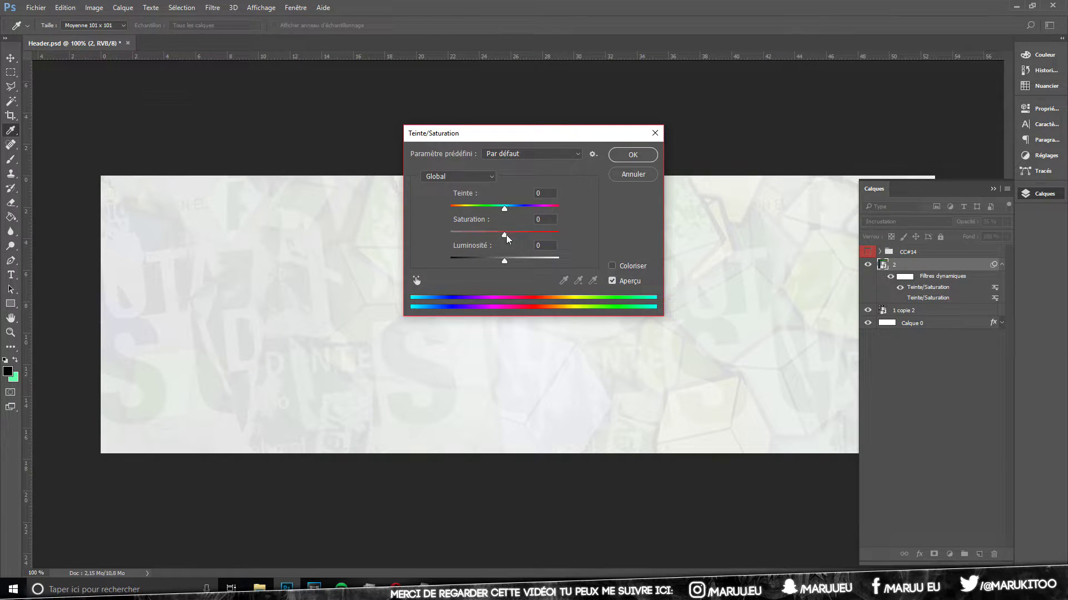
{"action": "left_click_drag", "start_coordinate": [504, 236], "coordinate": [379, 240]}
{"action": "left_click", "coordinate": [633, 175]}
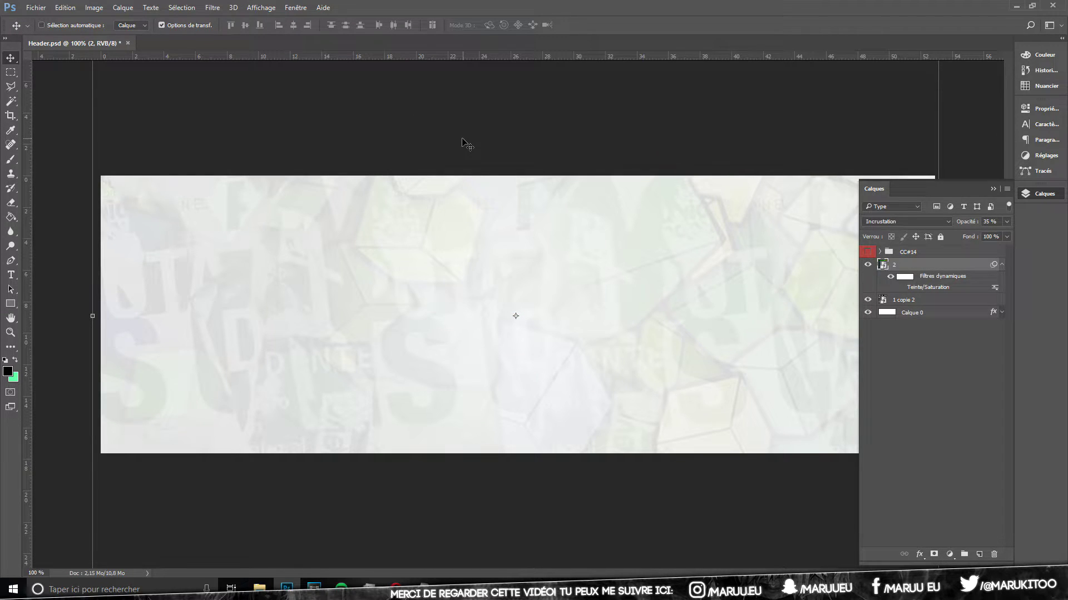
Step: Try a Black & White adjustment, cancel it, and return to the image folder
{"action": "left_click", "coordinate": [93, 8]}
{"action": "mouse_move", "coordinate": [106, 36]}
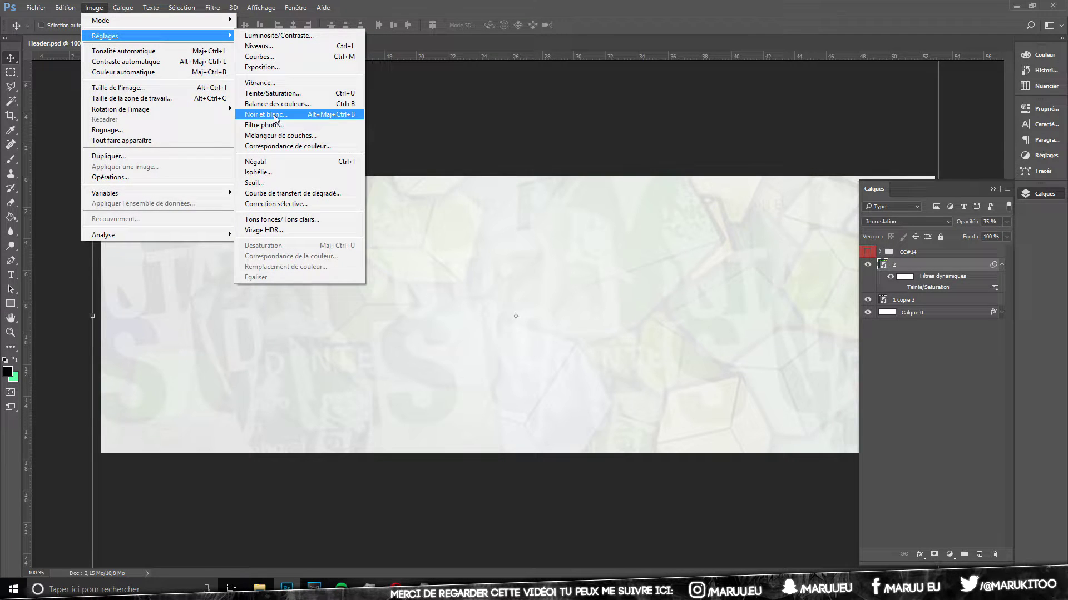
{"action": "left_click", "coordinate": [278, 114]}
{"action": "left_click", "coordinate": [622, 150]}
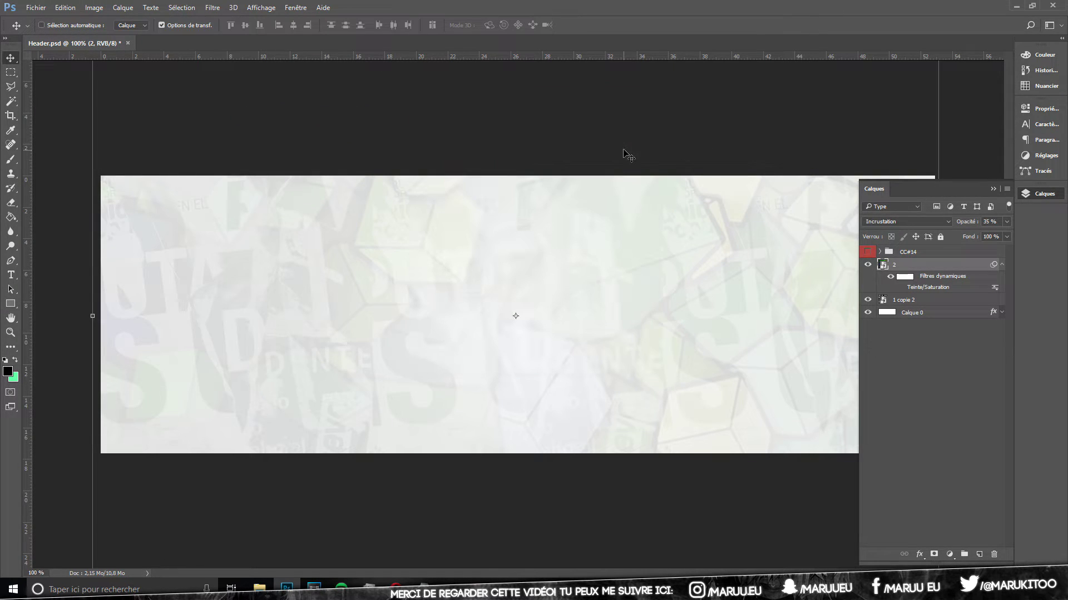
{"action": "key", "text": "alt+Tab"}
Step: Place purple image 3 into the banner and enlarge it to cover the banner
{"action": "mouse_move", "coordinate": [377, 177]}
{"action": "left_mouse_down"}
{"action": "mouse_move", "coordinate": [509, 522]}
{"action": "mouse_move", "coordinate": [499, 368]}
{"action": "left_mouse_up"}
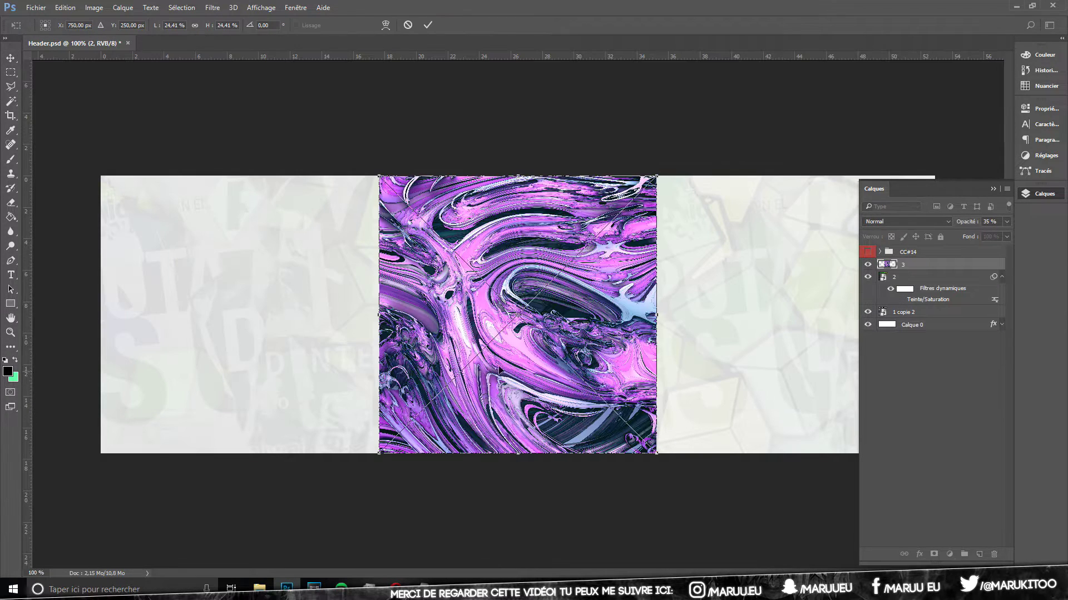
{"action": "scroll", "coordinate": [569, 285], "scroll_direction": "down", "scroll_amount": 5}
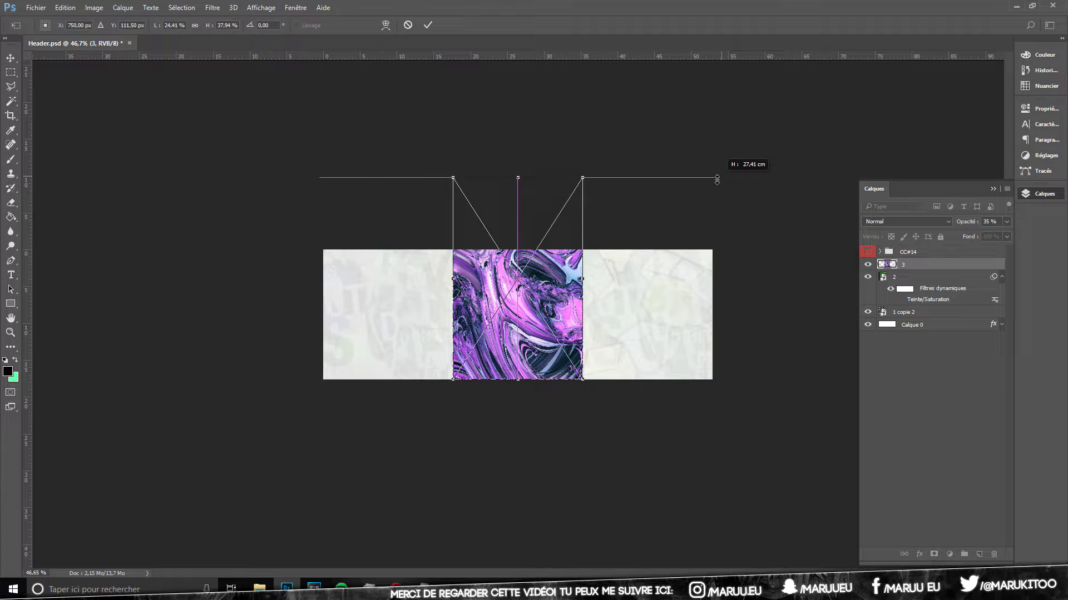
{"action": "left_click_drag", "start_coordinate": [582, 250], "coordinate": [717, 118]}
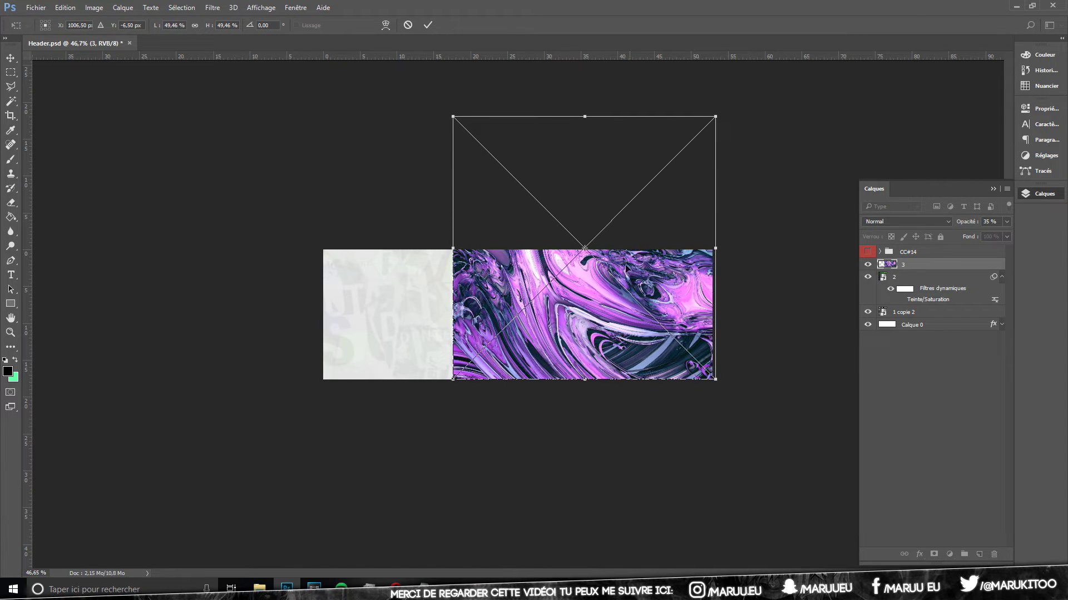
{"action": "left_click_drag", "start_coordinate": [455, 381], "coordinate": [321, 514]}
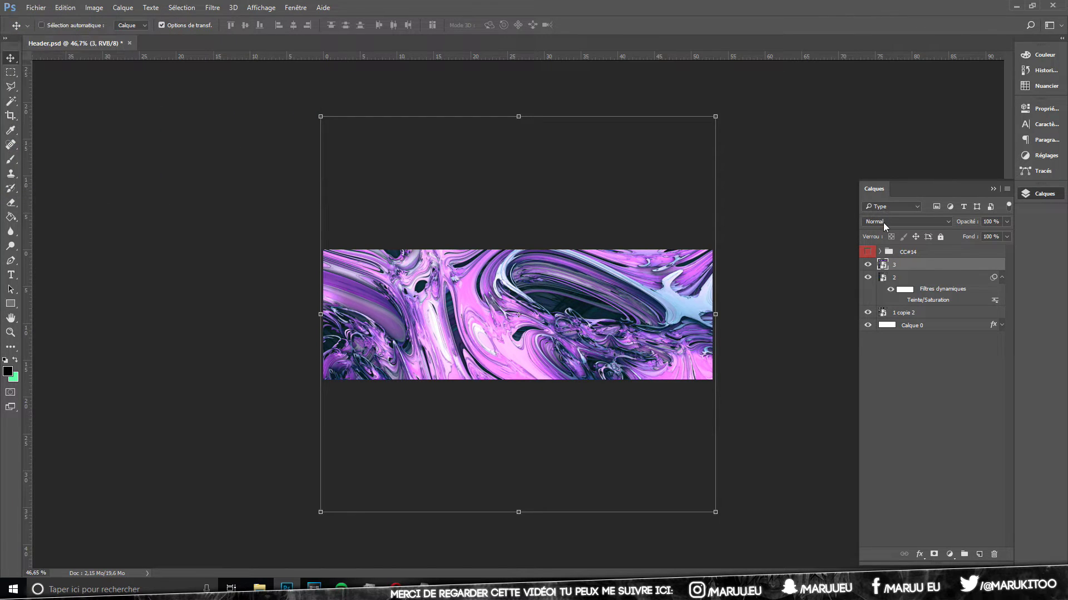
Step: Mostly desaturate the purple swirl layer and blend it in Incrustation
{"action": "key", "text": "ctrl+u"}
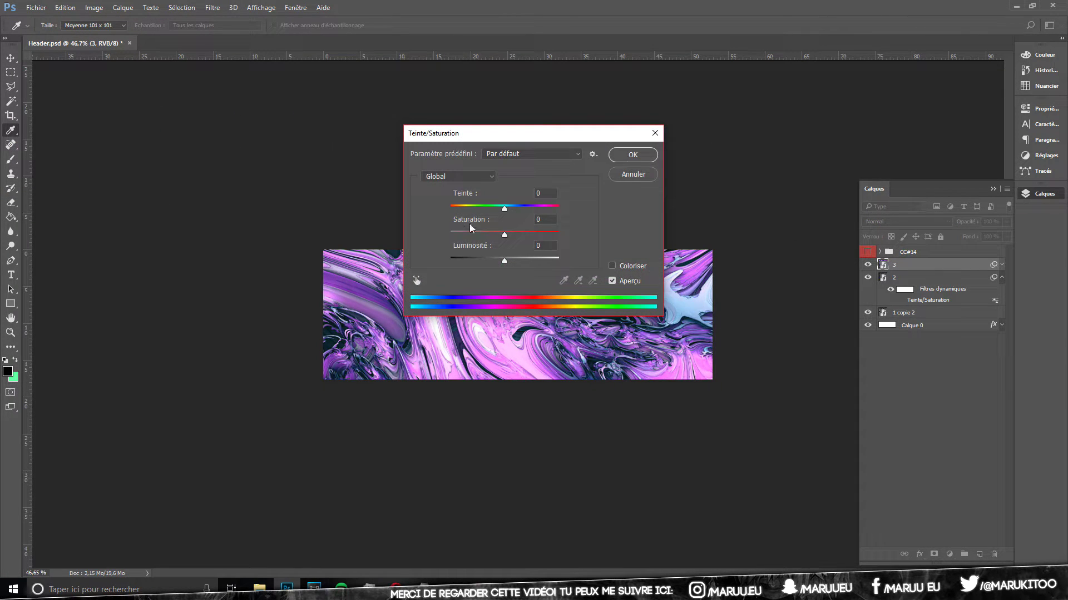
{"action": "left_click_drag", "start_coordinate": [504, 232], "coordinate": [456, 233]}
{"action": "left_click", "coordinate": [633, 155]}
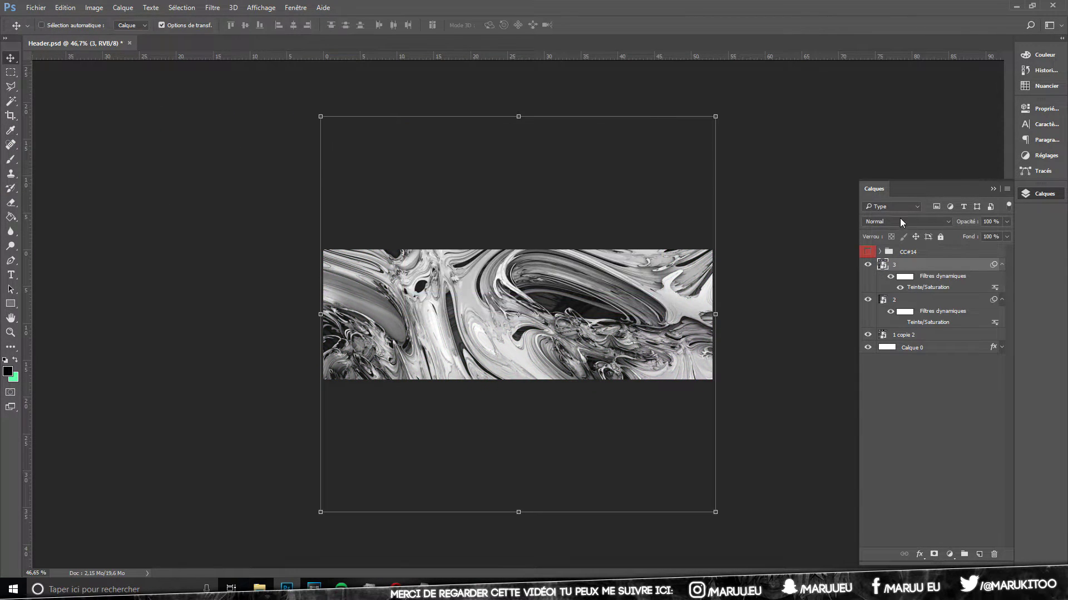
{"action": "left_click", "coordinate": [900, 220]}
{"action": "left_click", "coordinate": [10, 332]}
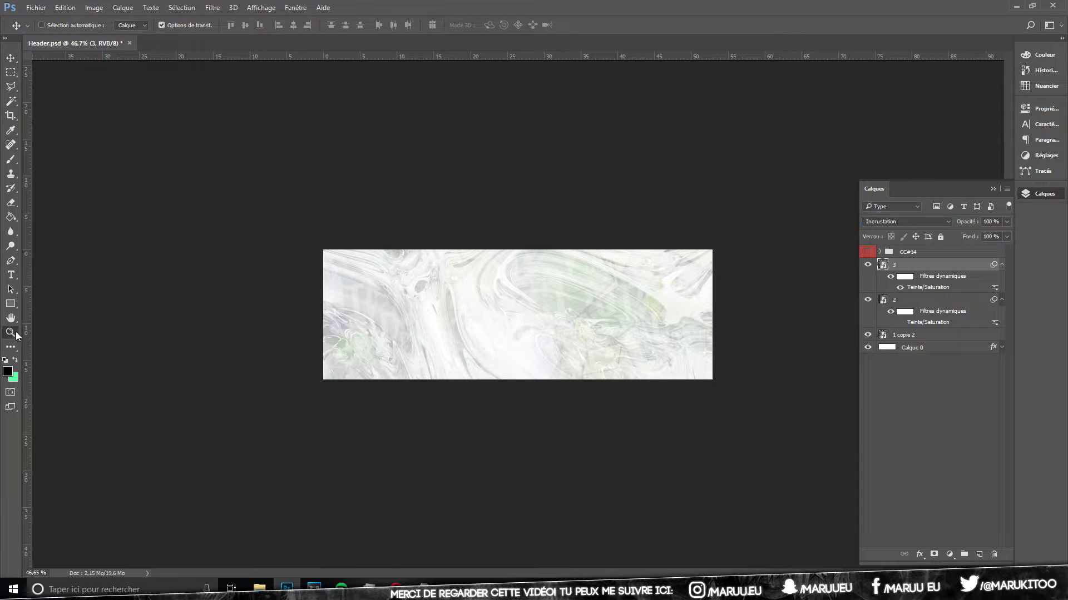
Step: View at 100%, fade the swirl layer to 8%, then set the texture layer to 24% opacity
{"action": "left_click", "coordinate": [271, 26]}
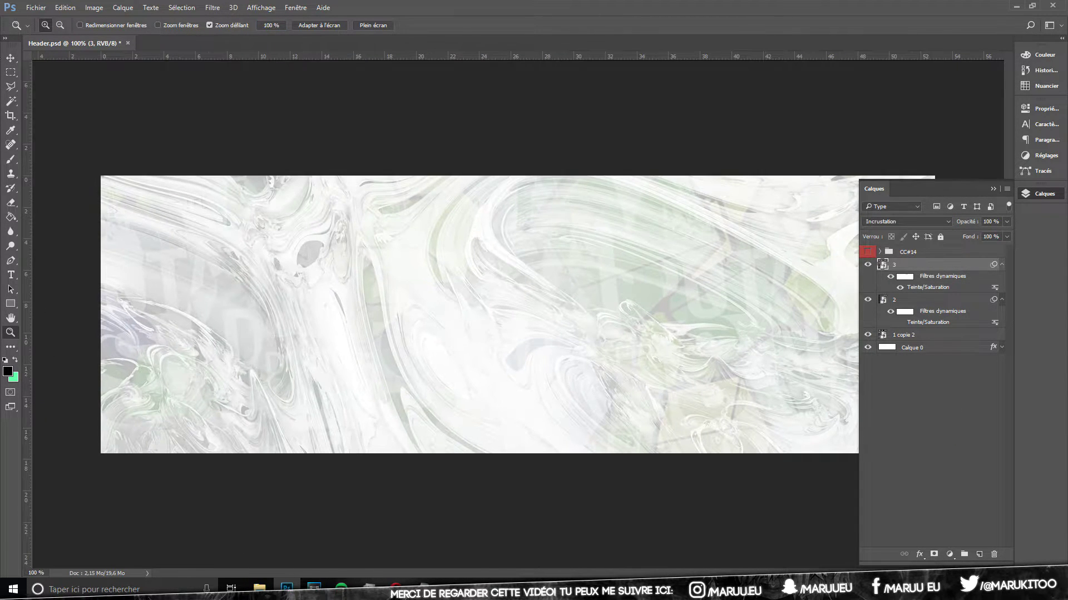
{"action": "key", "text": "v"}
{"action": "left_click_drag", "start_coordinate": [978, 224], "coordinate": [966, 222]}
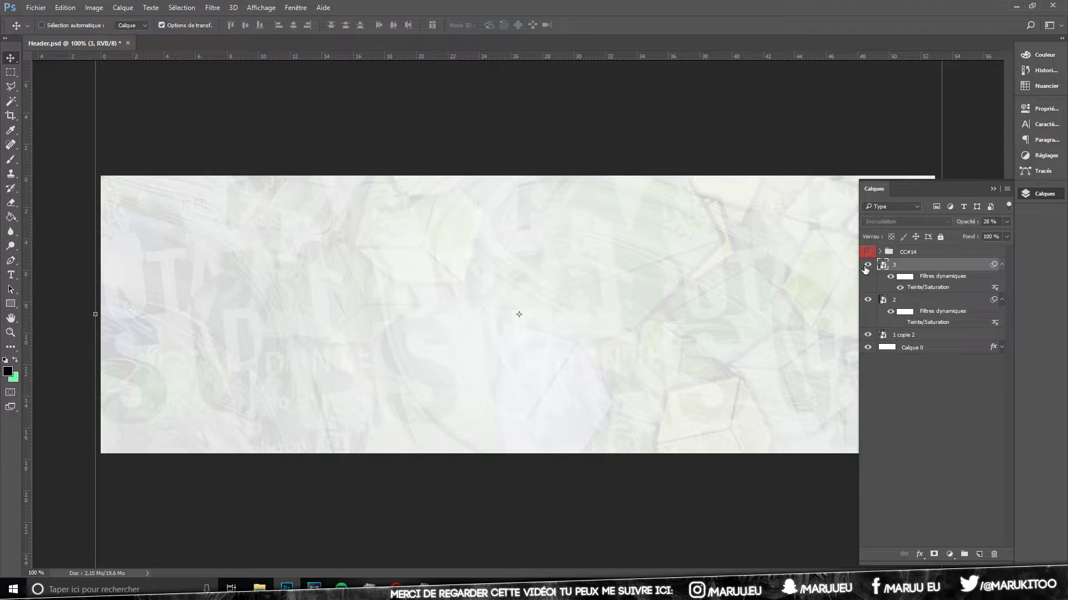
{"action": "left_click_drag", "start_coordinate": [975, 224], "coordinate": [976, 237]}
Step: Drag dark texture image 4 onto the banner and enlarge it over the banner
{"action": "left_click", "coordinate": [259, 587]}
{"action": "mouse_move", "coordinate": [441, 178]}
{"action": "left_mouse_down"}
{"action": "mouse_move", "coordinate": [512, 404]}
{"action": "mouse_move", "coordinate": [511, 464]}
{"action": "left_mouse_up"}
{"action": "mouse_move", "coordinate": [616, 256]}
{"action": "left_mouse_down"}
{"action": "mouse_move", "coordinate": [674, 198]}
{"action": "mouse_move", "coordinate": [759, 142]}
{"action": "left_mouse_up"}
{"action": "mouse_move", "coordinate": [471, 321]}
{"action": "left_mouse_down"}
{"action": "mouse_move", "coordinate": [244, 436]}
{"action": "mouse_move", "coordinate": [278, 446]}
{"action": "mouse_move", "coordinate": [304, 429]}
{"action": "left_mouse_up"}
Step: Commit the dark texture's placement and blend it in Incrustation at 25% opacity
{"action": "left_click_drag", "start_coordinate": [358, 406], "coordinate": [560, 377]}
{"action": "key", "text": "Return"}
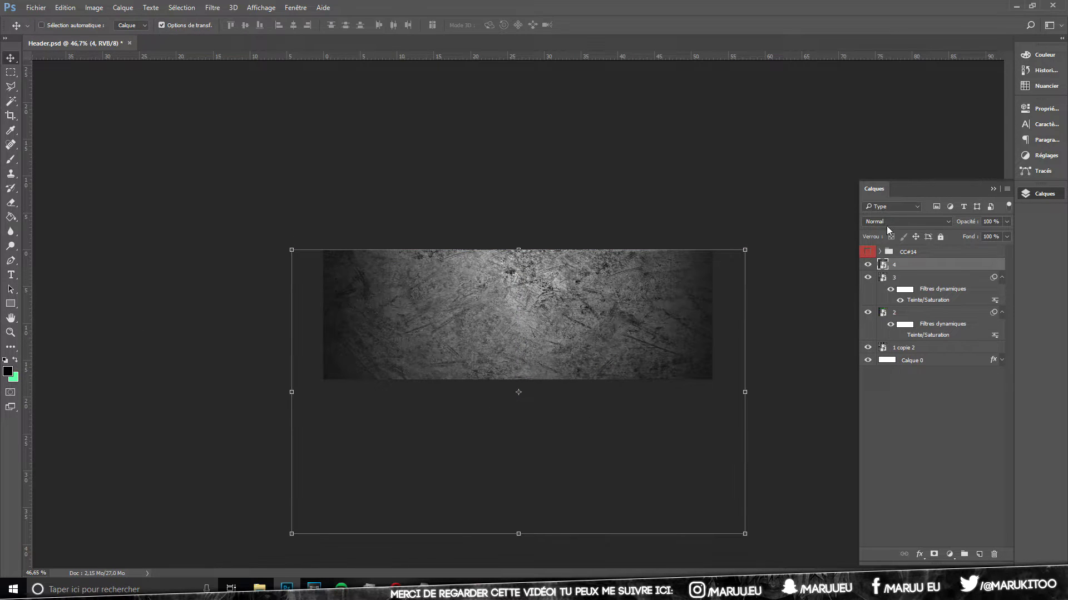
{"action": "left_click", "coordinate": [890, 222]}
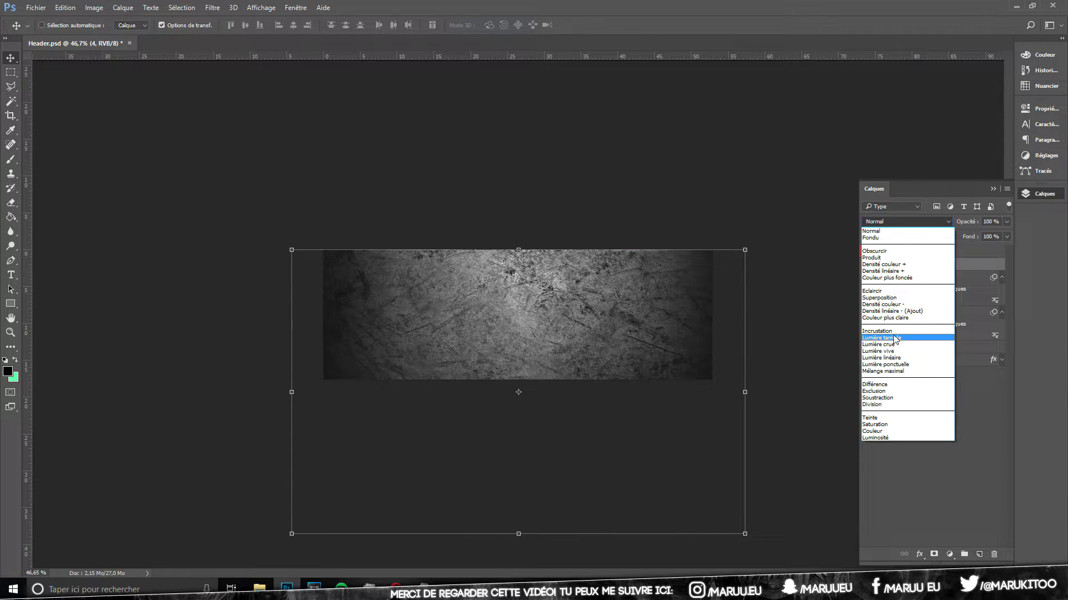
{"action": "left_click", "coordinate": [876, 331]}
{"action": "left_click", "coordinate": [1006, 223]}
{"action": "left_click_drag", "start_coordinate": [1007, 234], "coordinate": [965, 235]}
Step: View the banner at 100% and toggle the dark texture layer to compare
{"action": "left_click", "coordinate": [10, 332]}
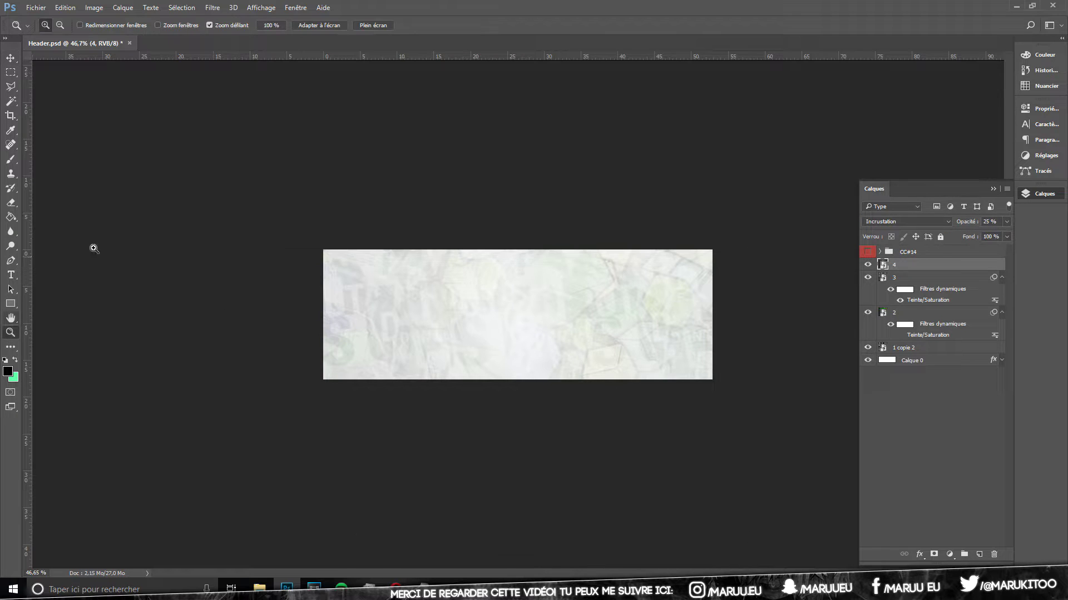
{"action": "left_click", "coordinate": [277, 28]}
{"action": "key", "text": "v"}
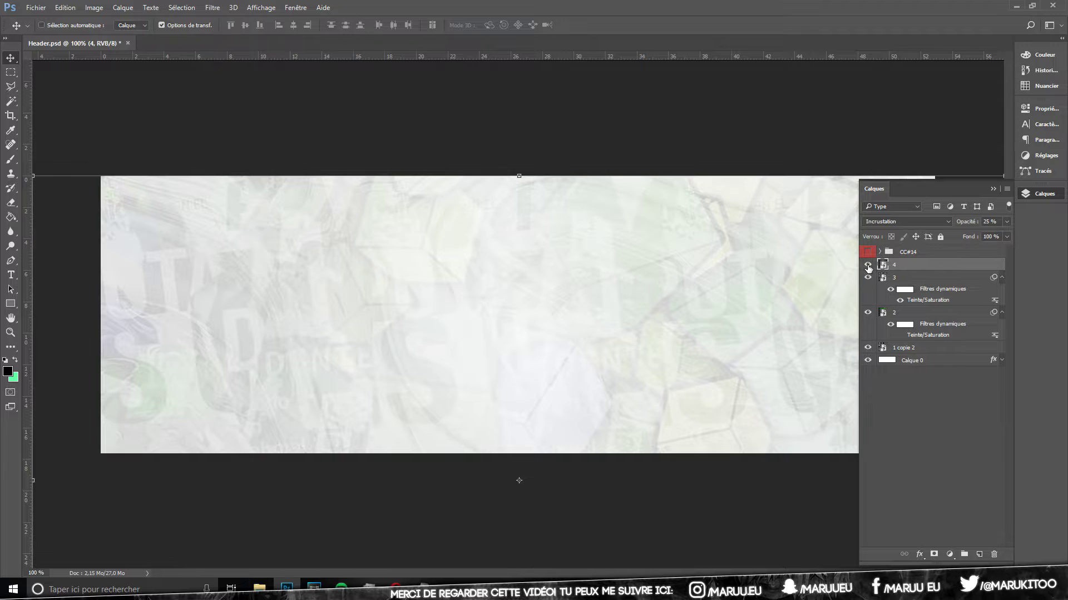
{"action": "left_click", "coordinate": [867, 265]}
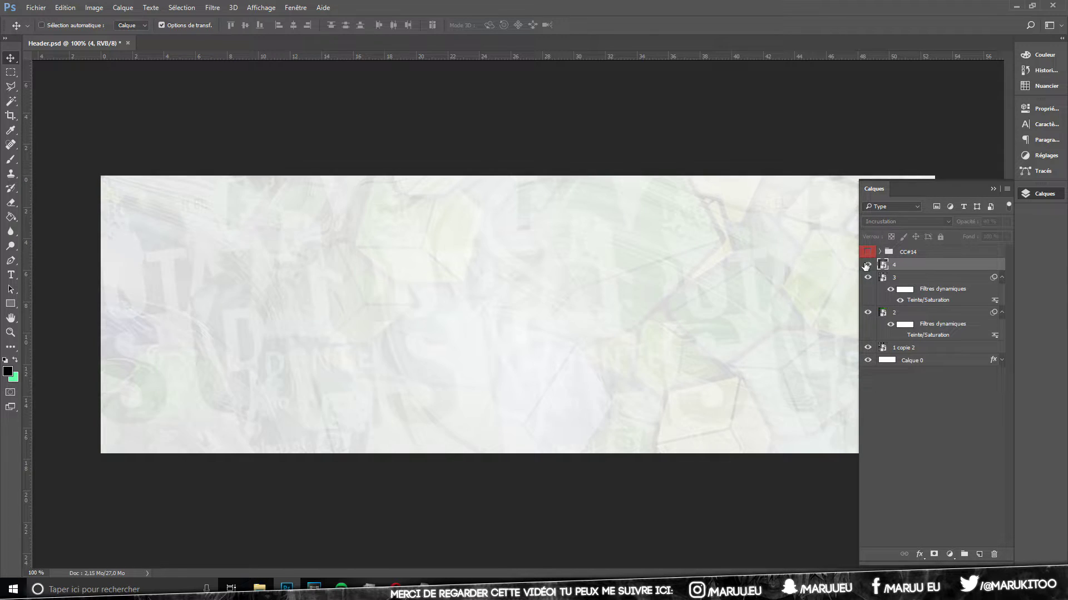
{"action": "left_click", "coordinate": [869, 266]}
Step: Place image 5, the pink crystal, onto the banner, sized and shifted left
{"action": "left_click", "coordinate": [259, 588]}
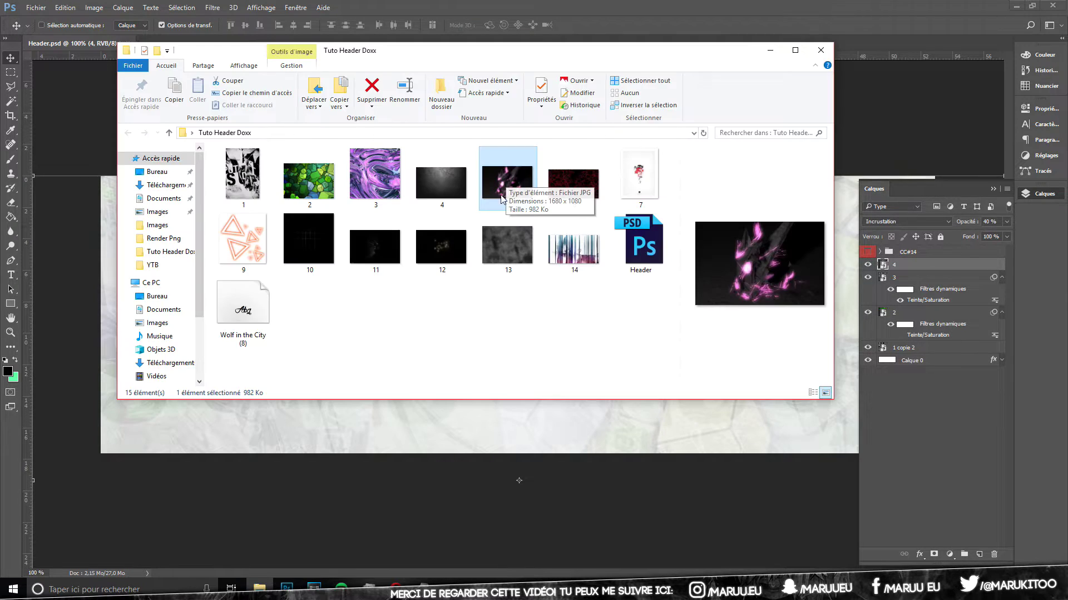
{"action": "left_click_drag", "start_coordinate": [508, 174], "coordinate": [450, 317]}
{"action": "scroll", "coordinate": [551, 295], "scroll_direction": "down", "scroll_amount": 3}
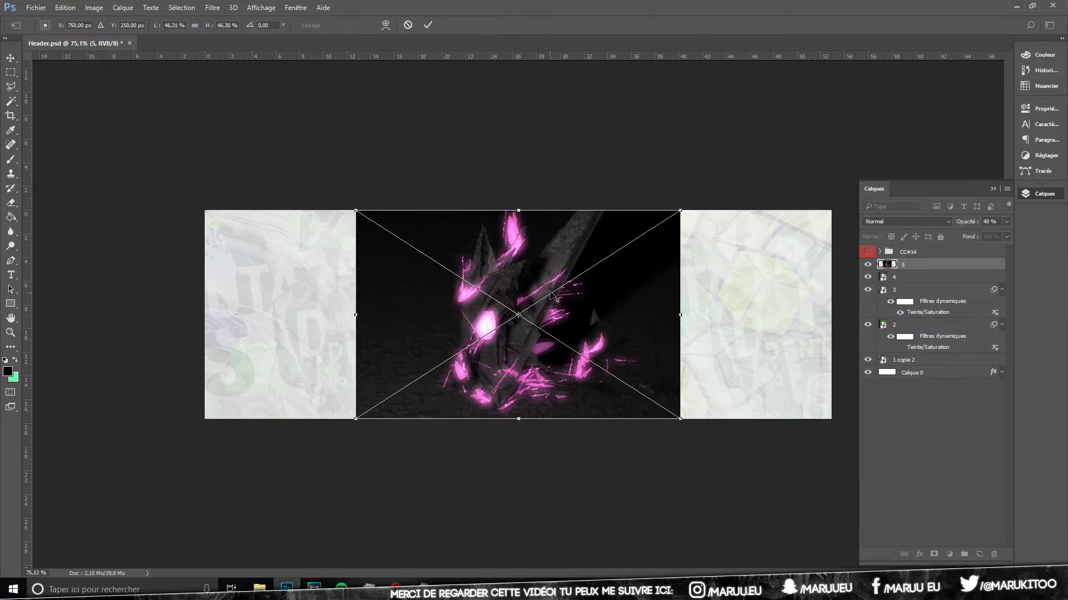
{"action": "left_click_drag", "start_coordinate": [682, 207], "coordinate": [656, 226]}
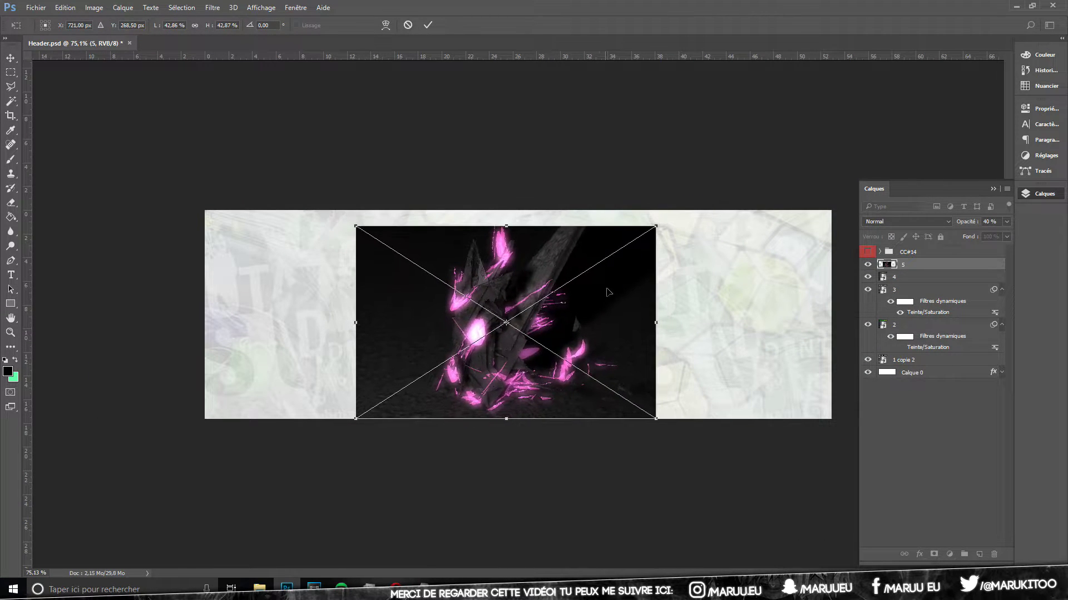
{"action": "left_click_drag", "start_coordinate": [597, 313], "coordinate": [544, 305]}
{"action": "left_click_drag", "start_coordinate": [604, 218], "coordinate": [626, 208]}
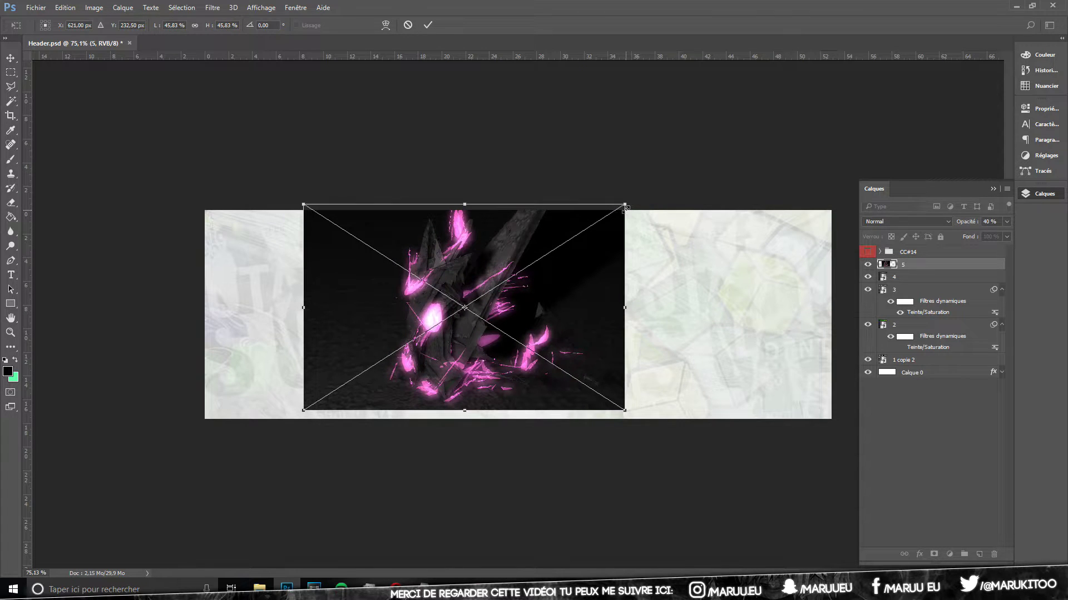
{"action": "key", "text": "Return"}
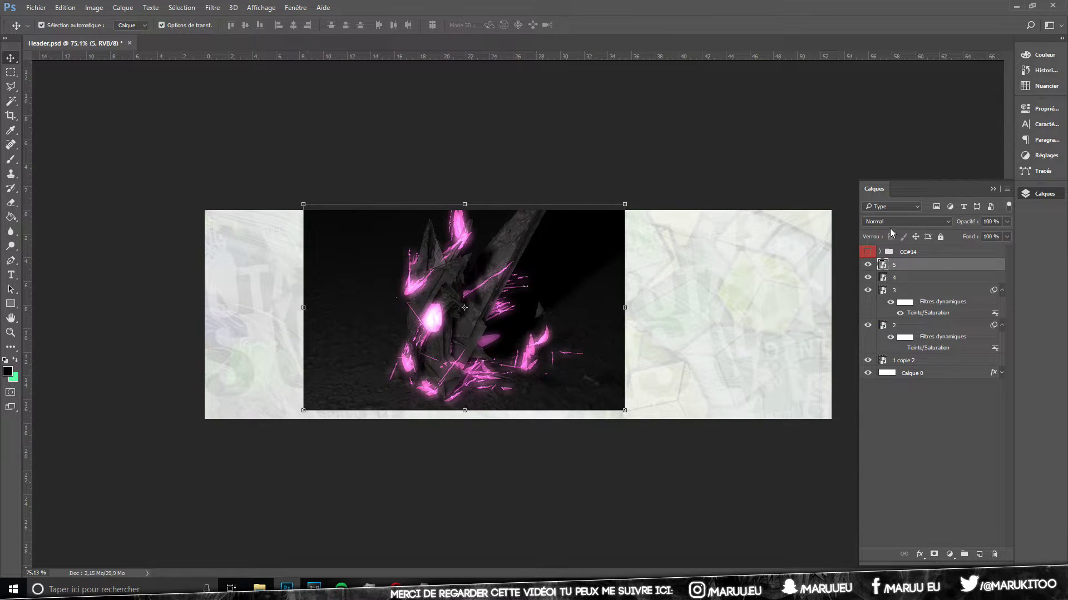
Step: Fully desaturate the crystal image and set its blend mode to Superposition
{"action": "key", "text": "ctrl+u"}
{"action": "left_click_drag", "start_coordinate": [460, 234], "coordinate": [451, 234]}
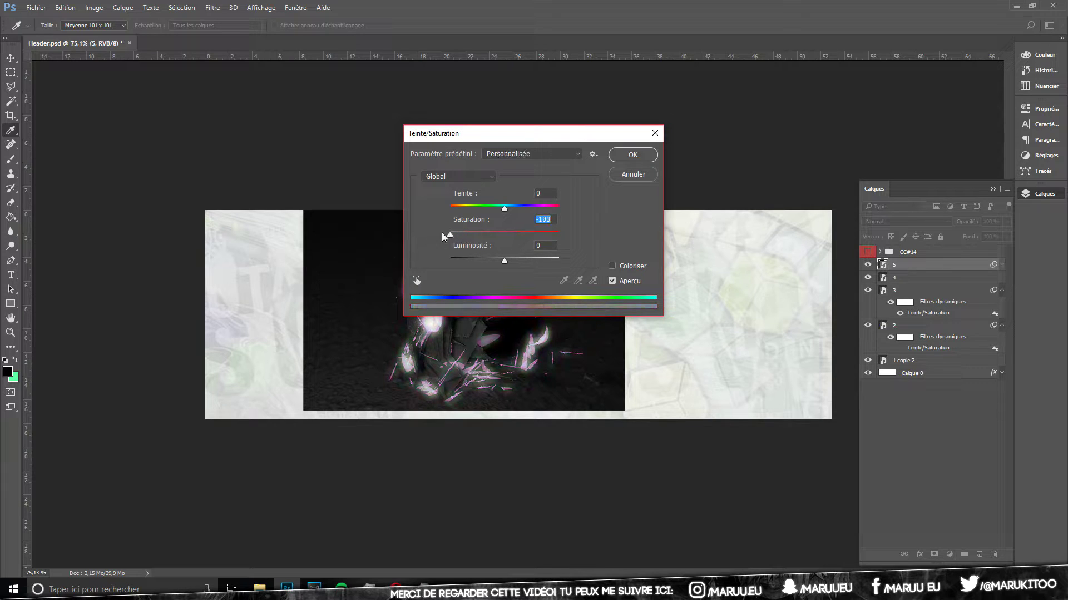
{"action": "left_click", "coordinate": [633, 155]}
{"action": "left_click", "coordinate": [892, 221]}
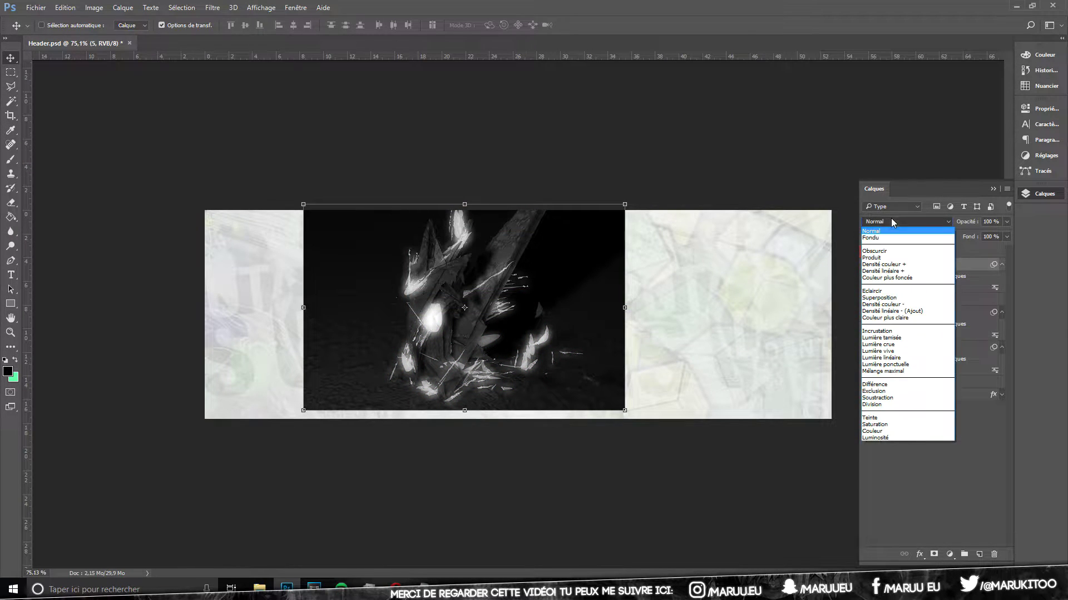
{"action": "left_click", "coordinate": [878, 297]}
Step: Scatter duplicated crystal copies across the banner, rotating one to a new angle
{"action": "left_click_drag", "start_coordinate": [538, 294], "coordinate": [319, 287]}
{"action": "mouse_move", "coordinate": [274, 340]}
{"action": "left_mouse_down"}
{"action": "mouse_move", "coordinate": [345, 299]}
{"action": "mouse_move", "coordinate": [367, 429]}
{"action": "mouse_move", "coordinate": [509, 248]}
{"action": "mouse_move", "coordinate": [479, 403]}
{"action": "mouse_move", "coordinate": [443, 439]}
{"action": "mouse_move", "coordinate": [553, 253]}
{"action": "left_mouse_up"}
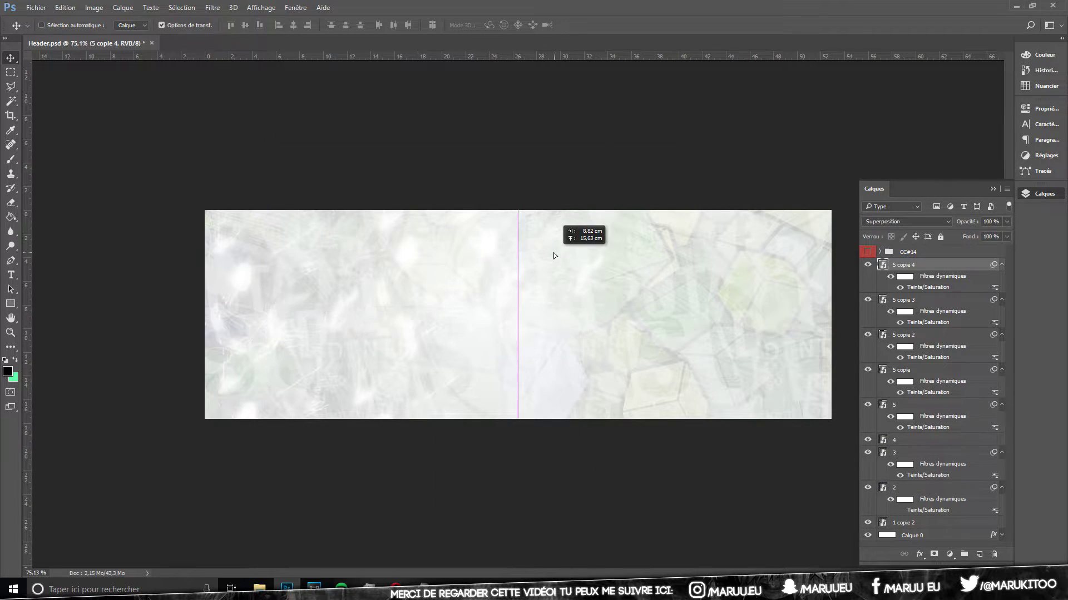
{"action": "left_click", "coordinate": [678, 335]}
{"action": "left_click", "coordinate": [542, 233]}
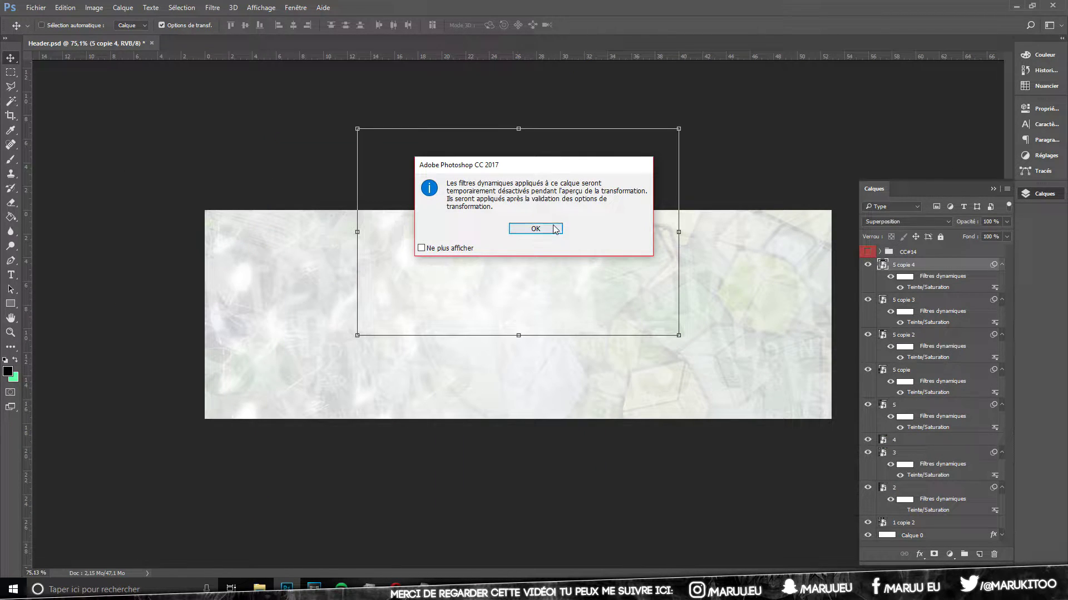
{"action": "mouse_move", "coordinate": [681, 339]}
{"action": "left_mouse_down"}
{"action": "mouse_move", "coordinate": [576, 254]}
{"action": "mouse_move", "coordinate": [592, 408]}
{"action": "mouse_move", "coordinate": [830, 253]}
{"action": "mouse_move", "coordinate": [766, 408]}
{"action": "left_mouse_up"}
{"action": "key", "text": "Return"}
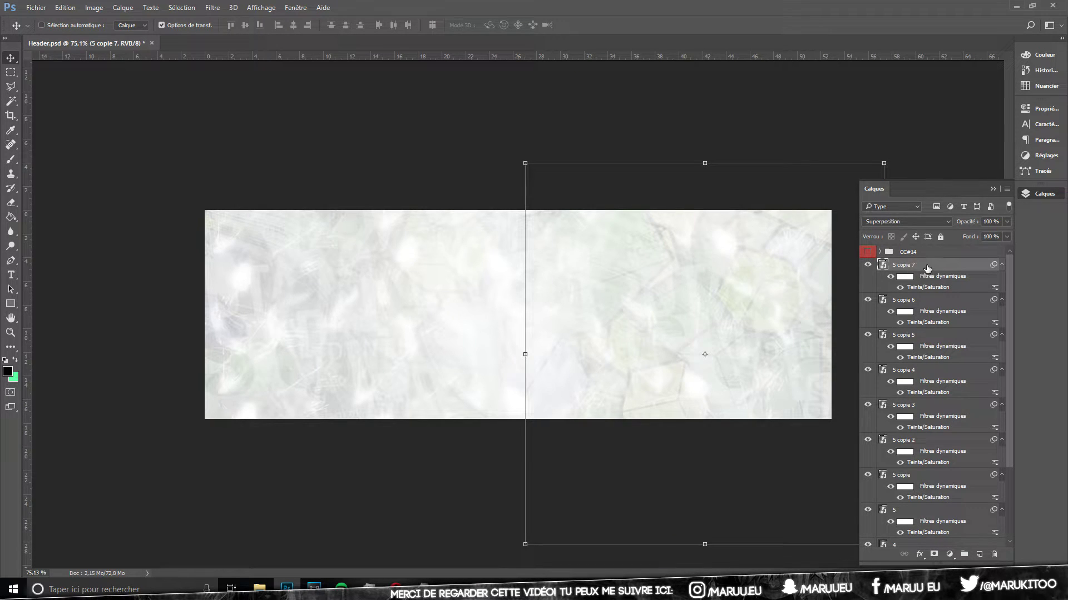
Step: Merge the crystal copies into one Superposition layer at 58% opacity
{"action": "left_click", "coordinate": [912, 519], "text": "shift"}
{"action": "right_click", "coordinate": [912, 517]}
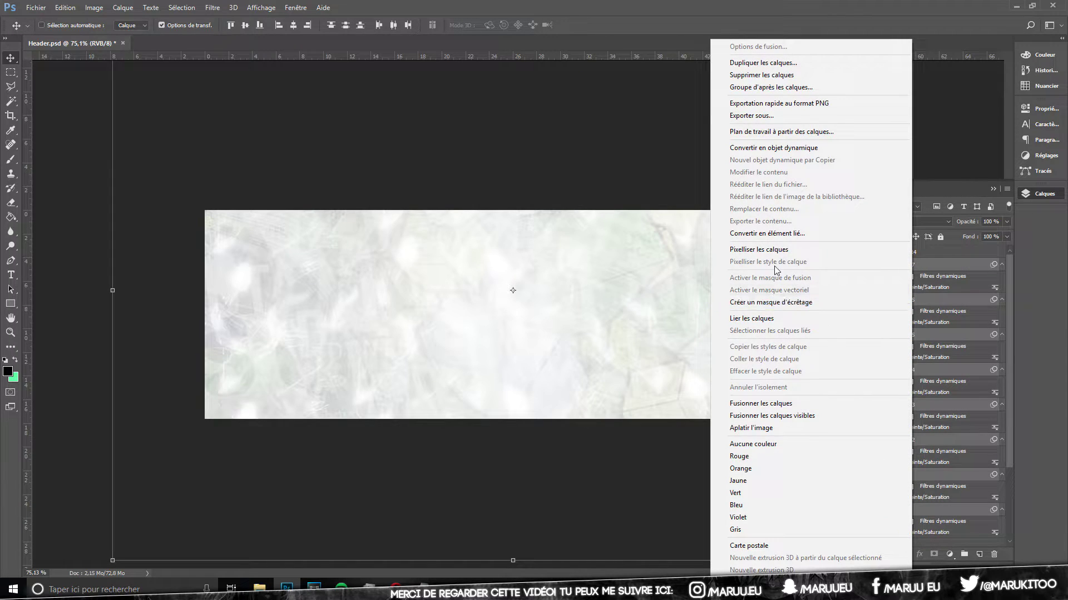
{"action": "left_click", "coordinate": [801, 404]}
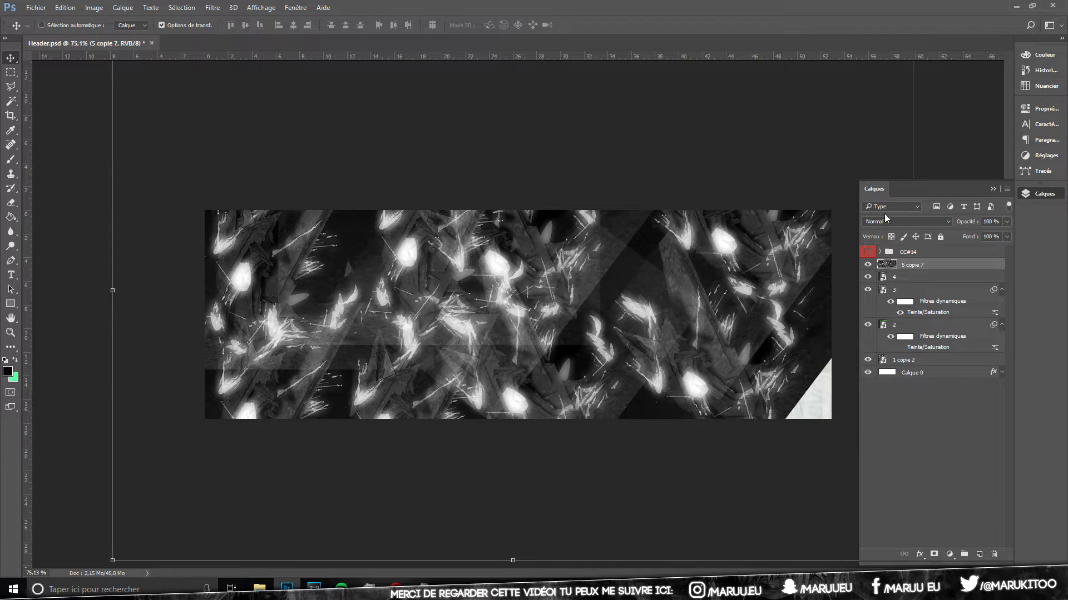
{"action": "left_click", "coordinate": [889, 220]}
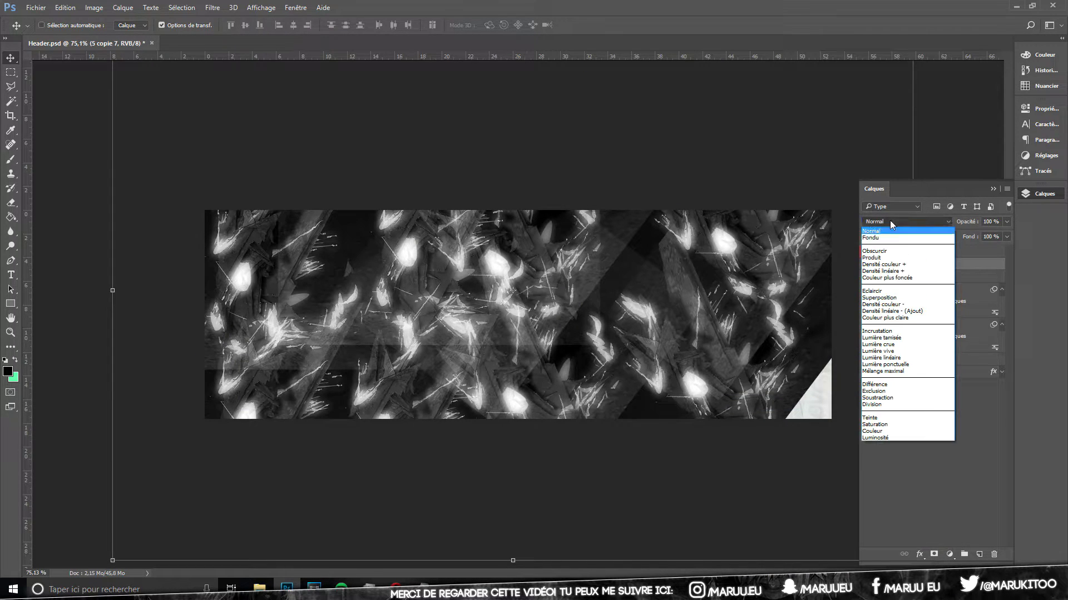
{"action": "left_click", "coordinate": [893, 298]}
{"action": "left_click", "coordinate": [868, 267]}
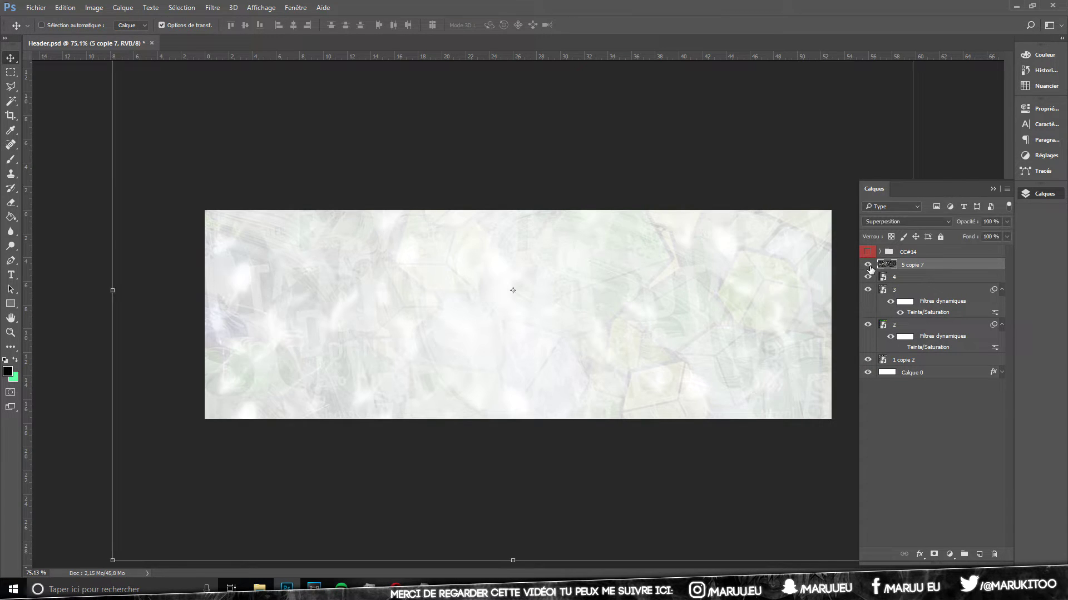
{"action": "left_click_drag", "start_coordinate": [968, 223], "coordinate": [961, 223]}
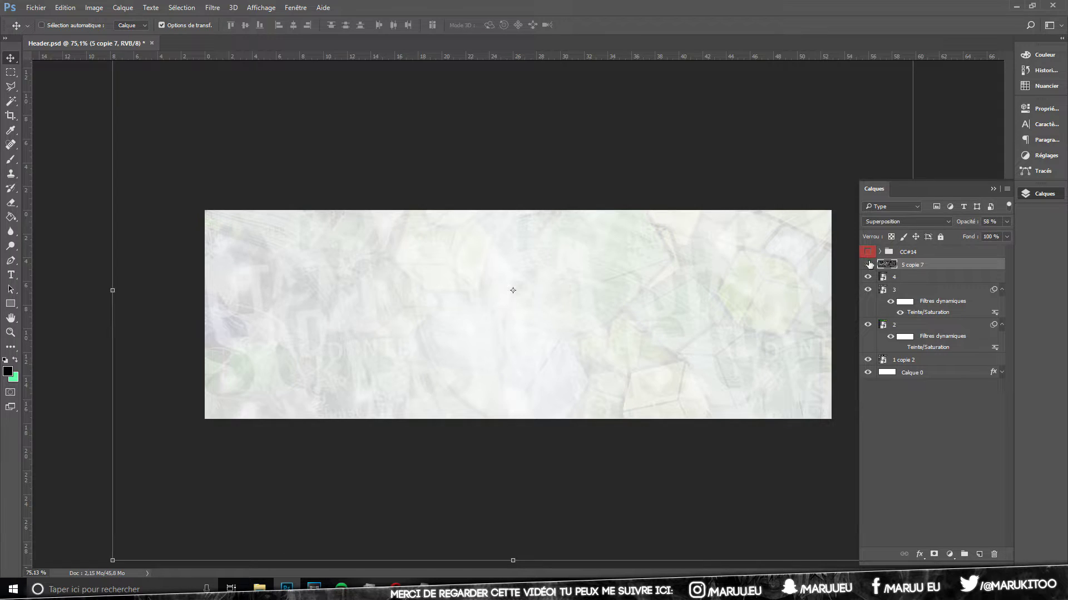
{"action": "left_click", "coordinate": [869, 265]}
Step: Place image 6, the red cube texture, enlarged to fill the banner
{"action": "left_click", "coordinate": [259, 588]}
{"action": "left_click_drag", "start_coordinate": [572, 223], "coordinate": [580, 444]}
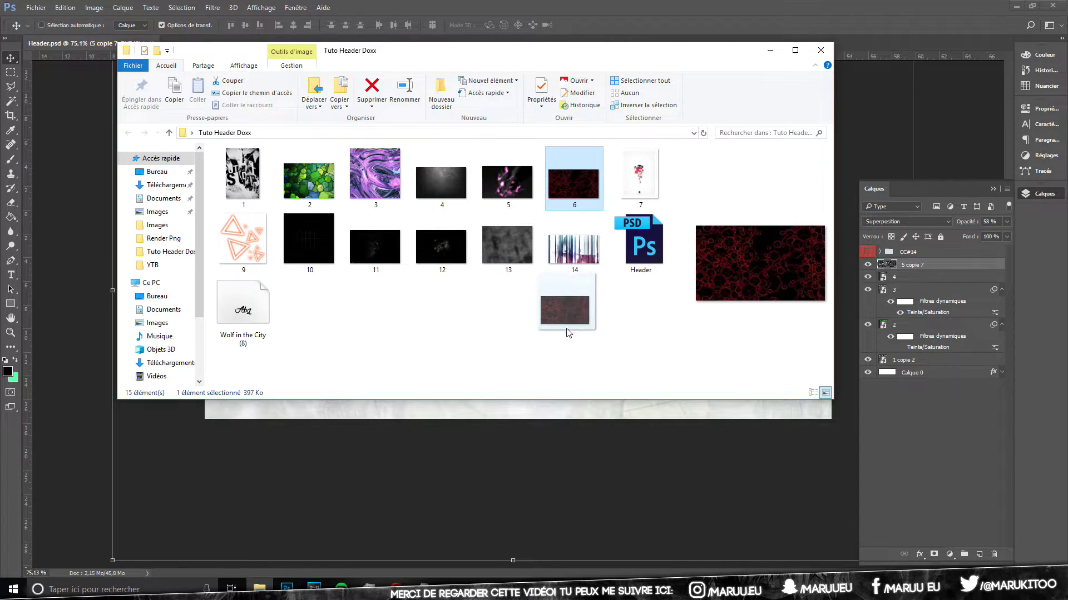
{"action": "left_click_drag", "start_coordinate": [674, 224], "coordinate": [834, 130]}
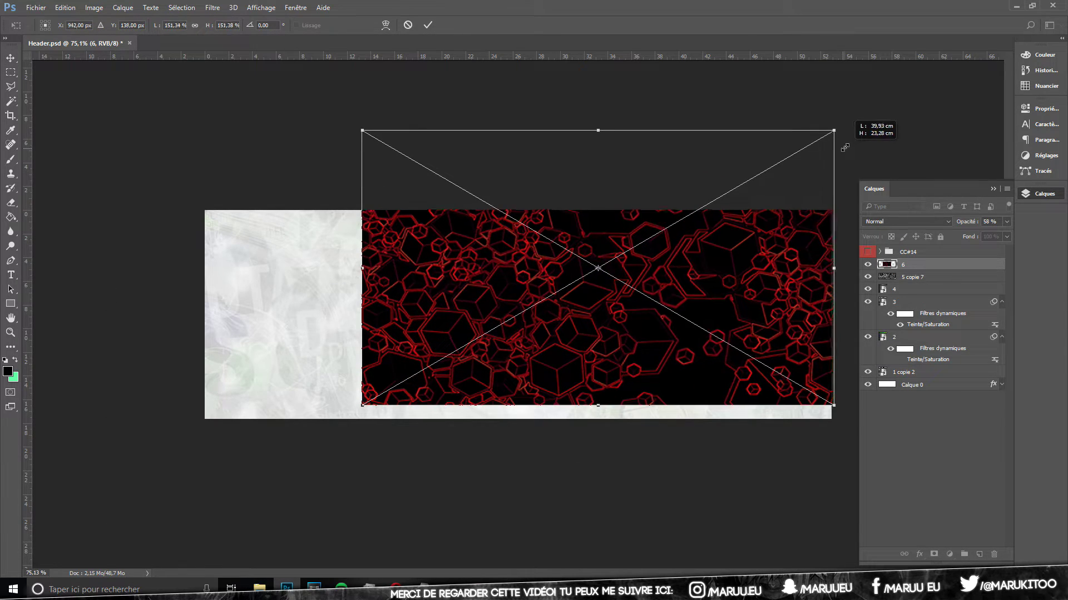
{"action": "left_click_drag", "start_coordinate": [362, 404], "coordinate": [209, 469]}
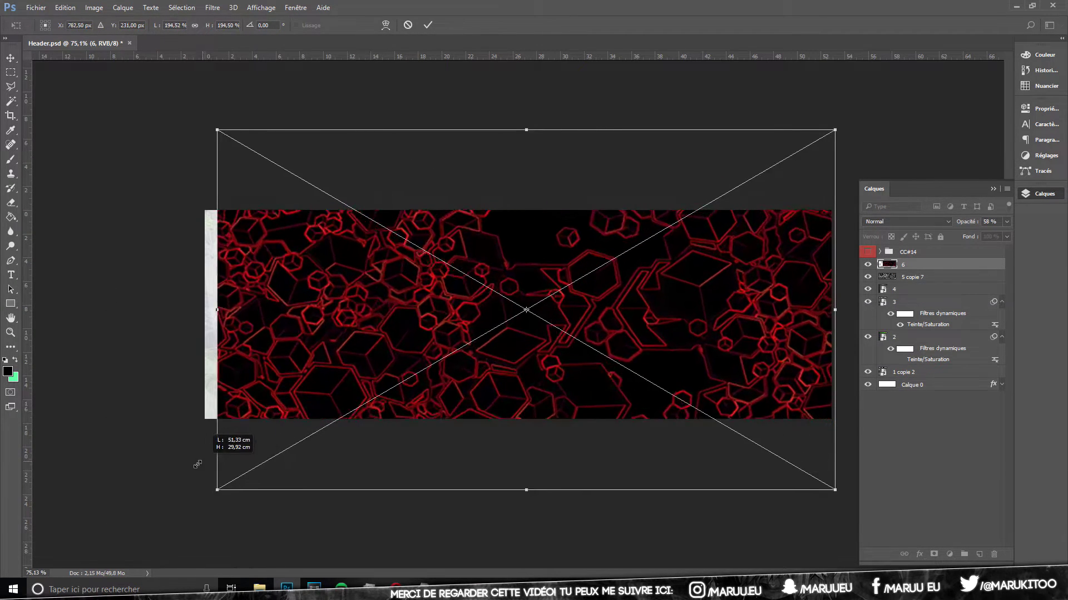
{"action": "key", "text": "Return"}
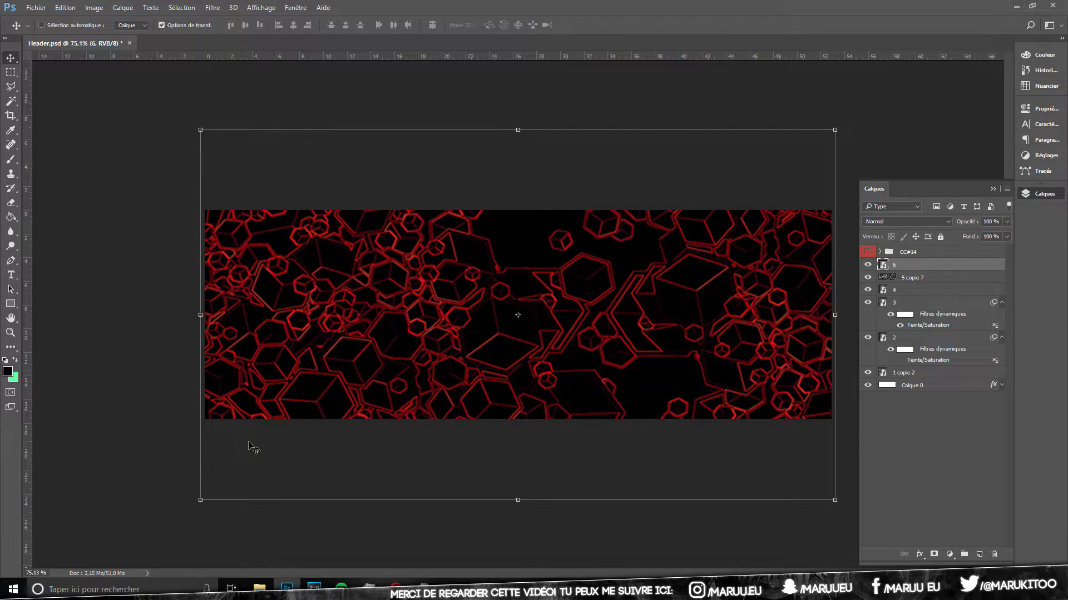
Step: Fully desaturate the cube image and blend it in Superposition mode
{"action": "key", "text": "ctrl+u"}
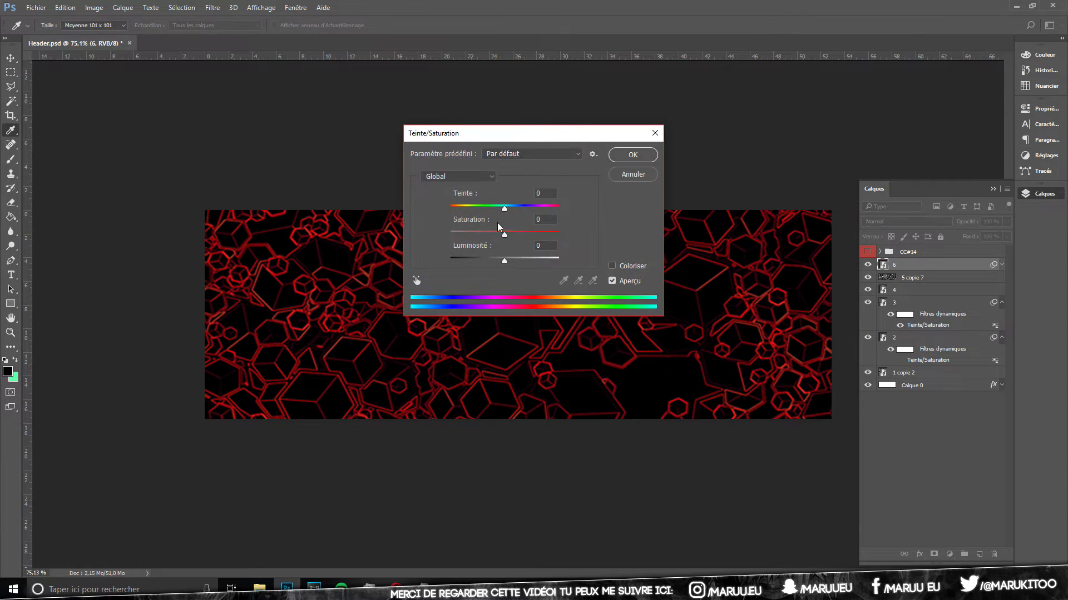
{"action": "left_click_drag", "start_coordinate": [504, 234], "coordinate": [450, 234]}
{"action": "left_click", "coordinate": [642, 156]}
{"action": "left_click", "coordinate": [912, 221]}
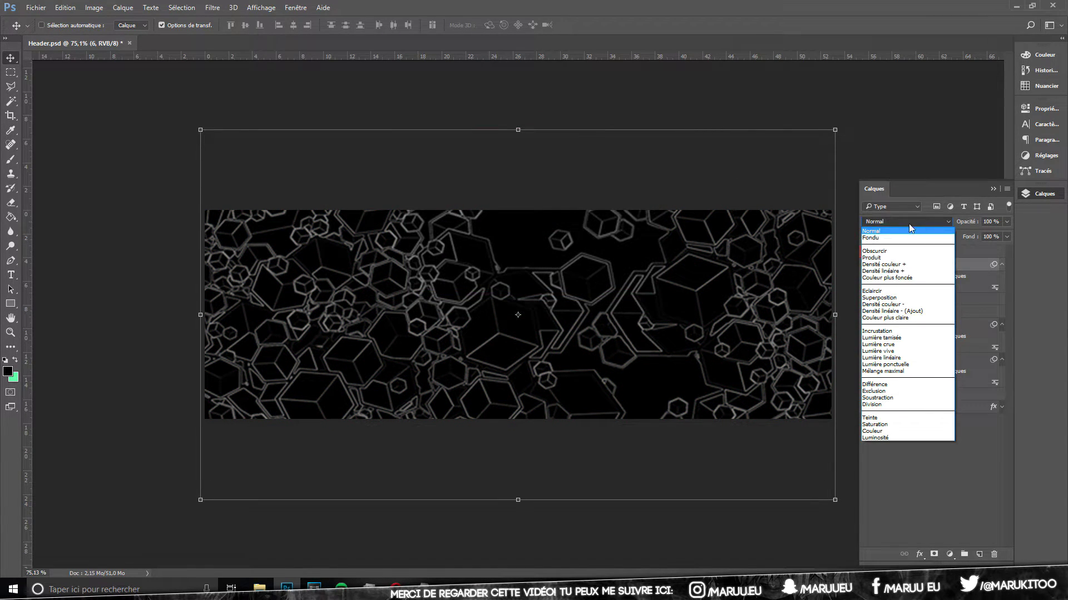
{"action": "left_click", "coordinate": [897, 298]}
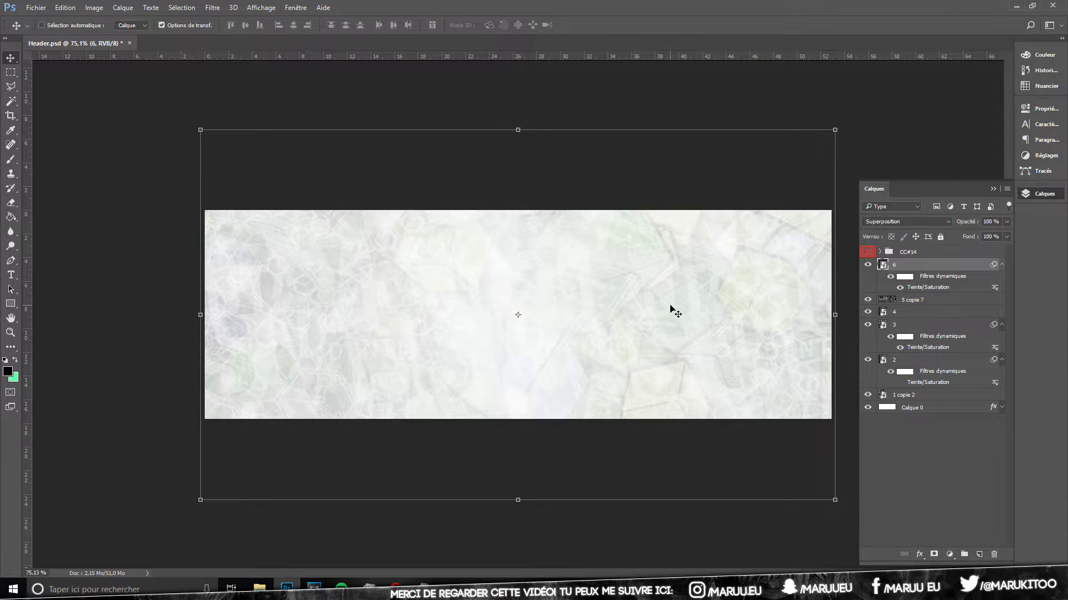
Step: View at 100% and lower layer 6 to 59% opacity, toggling it to compare
{"action": "left_click", "coordinate": [10, 333]}
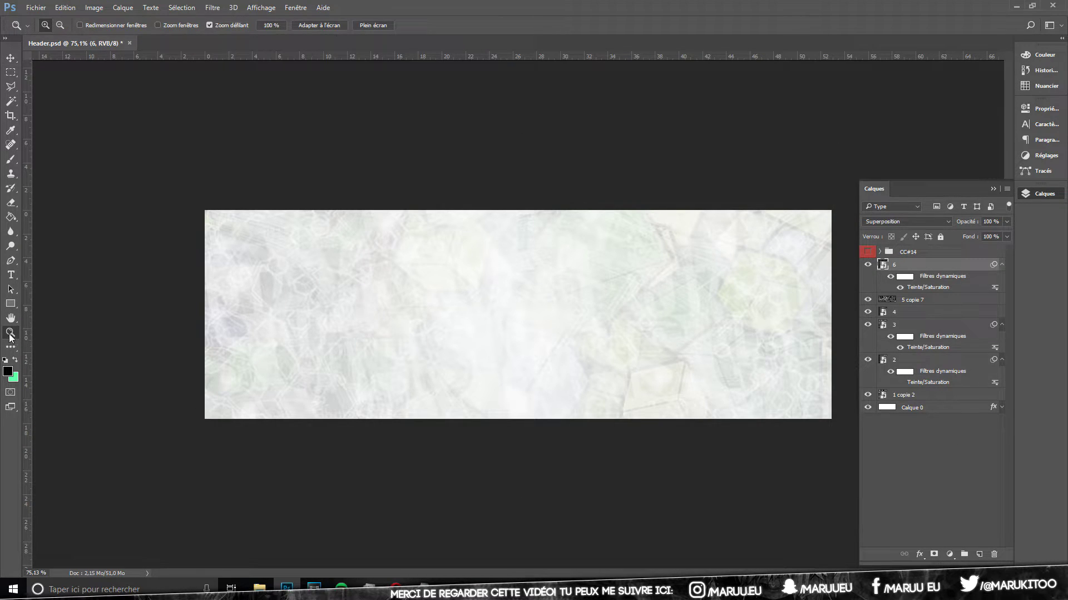
{"action": "left_click", "coordinate": [278, 25]}
{"action": "left_click", "coordinate": [11, 58]}
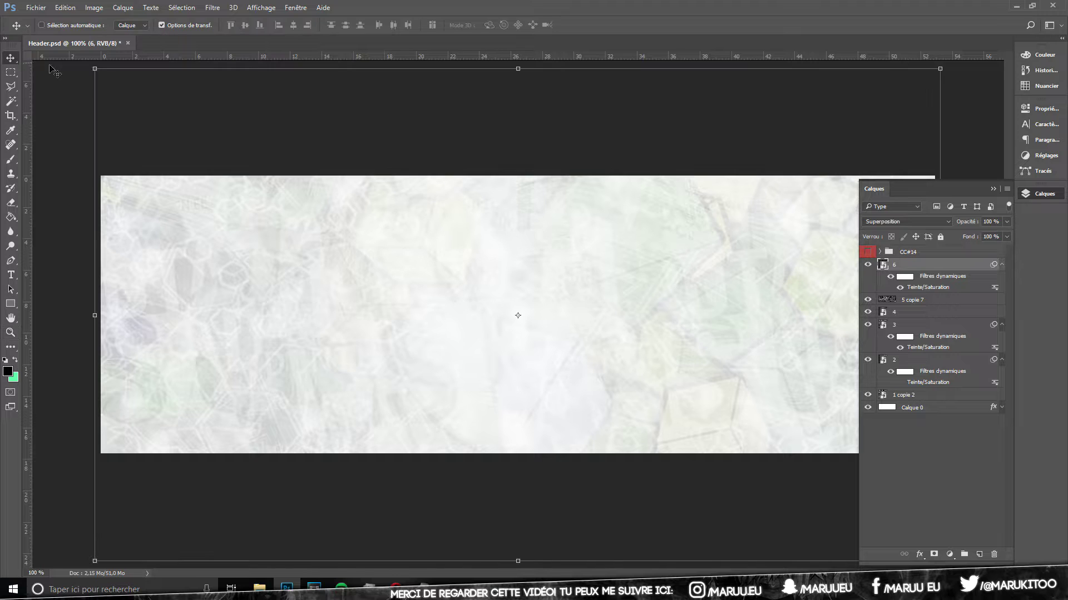
{"action": "left_click_drag", "start_coordinate": [973, 222], "coordinate": [958, 223]}
{"action": "left_click", "coordinate": [868, 265]}
{"action": "key", "text": "ctrl+u"}
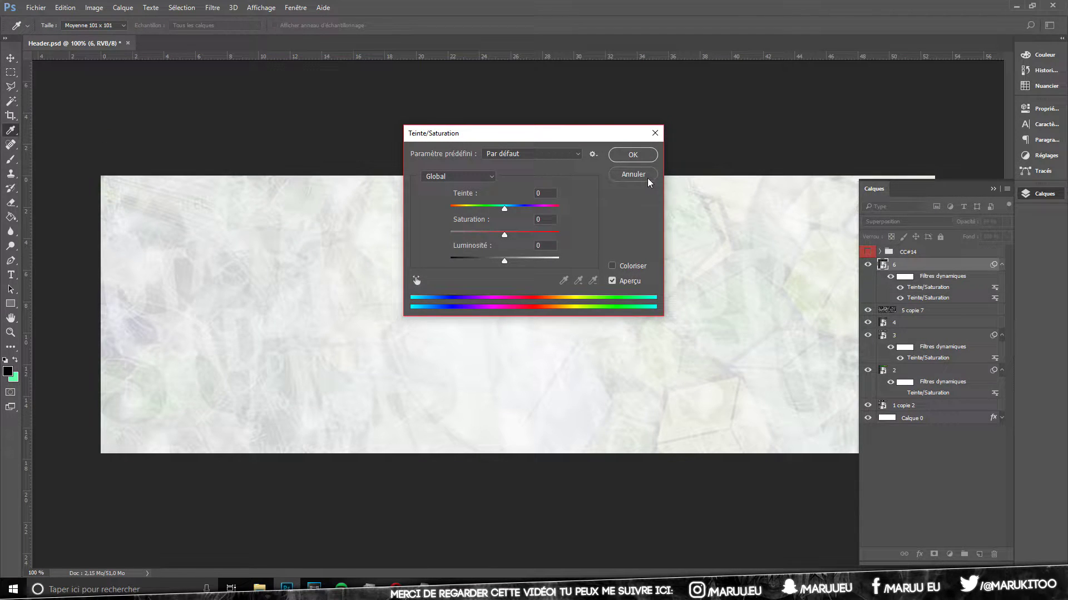
{"action": "left_click", "coordinate": [647, 178]}
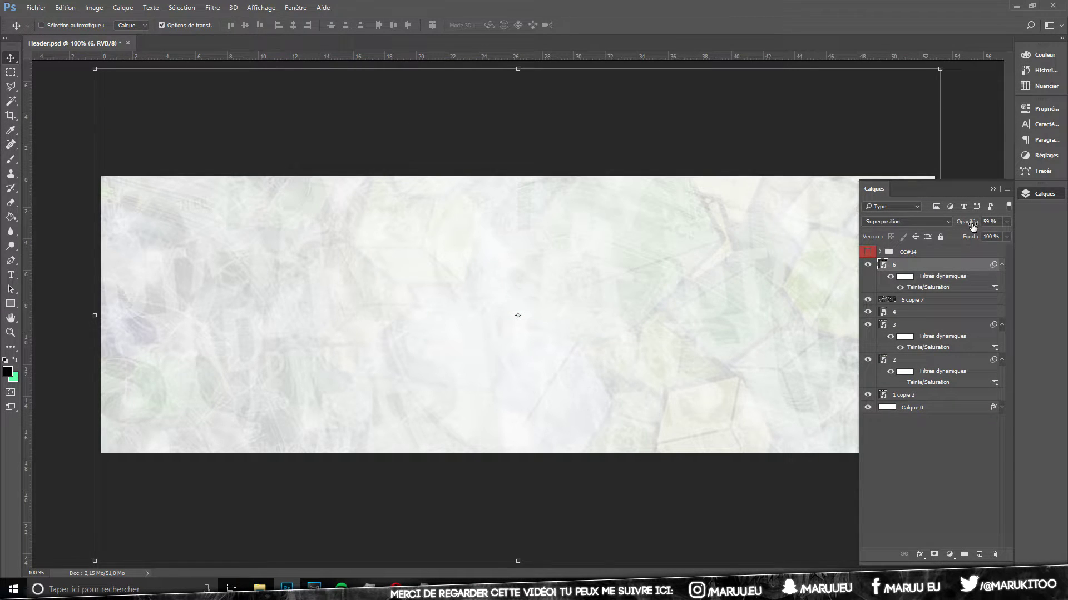
{"action": "left_click", "coordinate": [867, 266]}
Step: Place image 7, the ink splash, scaled to about full size and centred
{"action": "left_click", "coordinate": [259, 588]}
{"action": "left_click", "coordinate": [645, 181]}
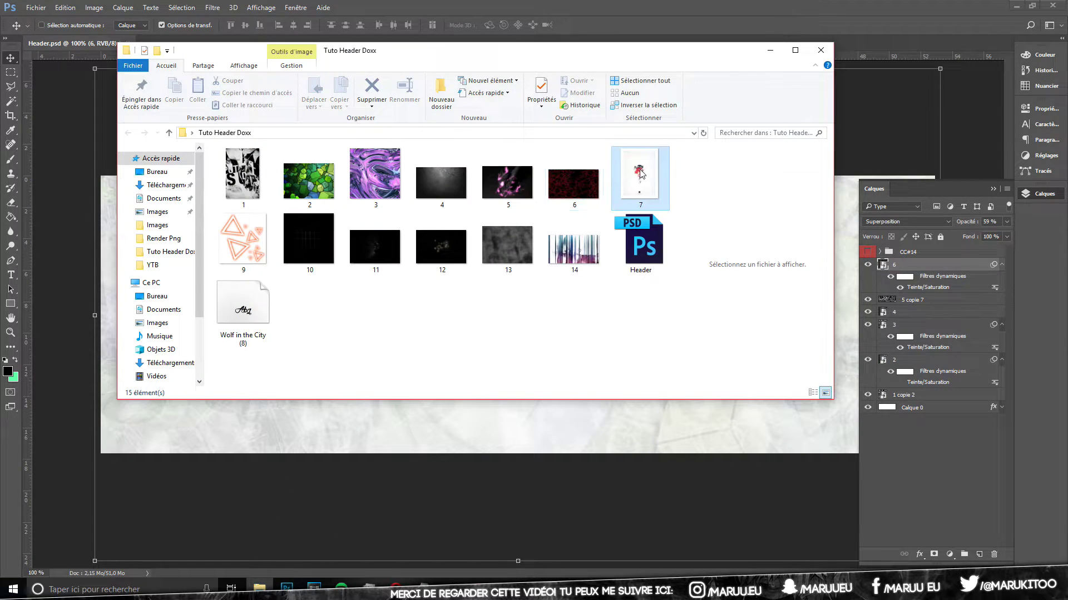
{"action": "left_click_drag", "start_coordinate": [645, 181], "coordinate": [570, 451]}
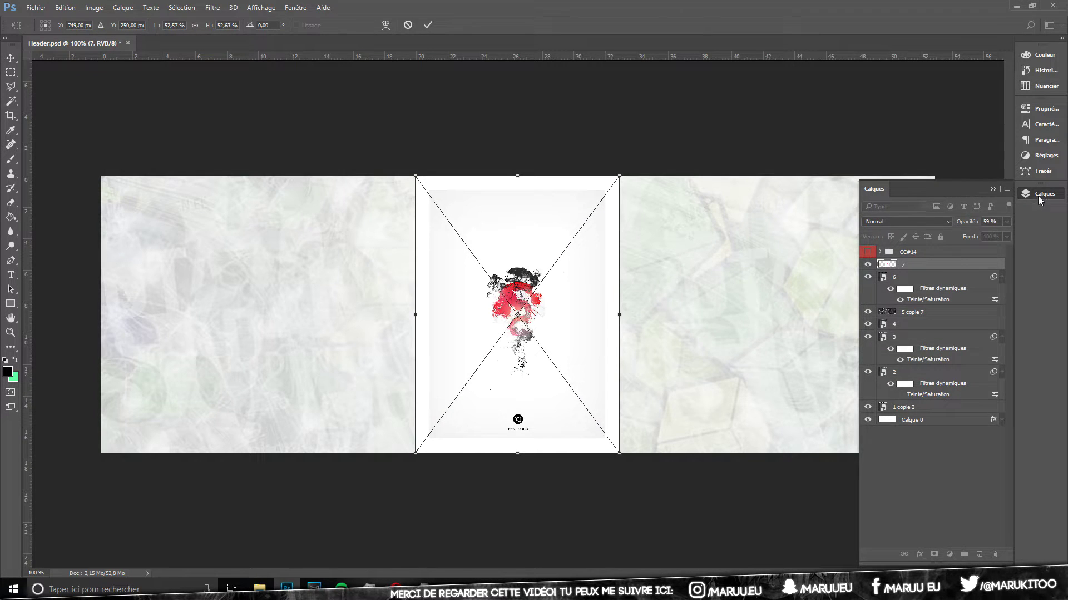
{"action": "left_click", "coordinate": [1039, 193]}
{"action": "scroll", "coordinate": [674, 222], "scroll_direction": "down", "scroll_amount": 3}
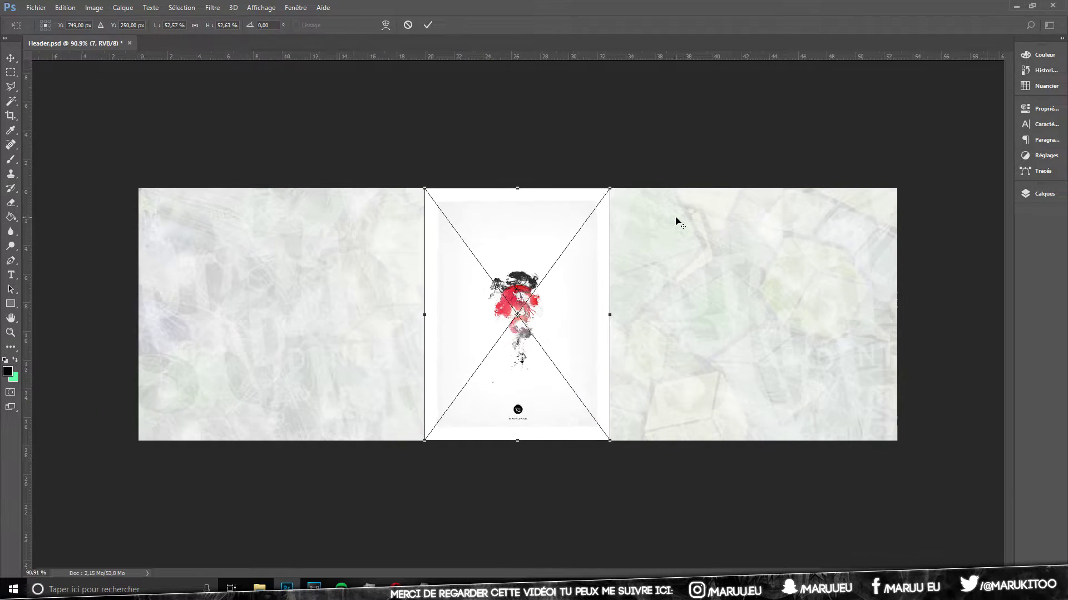
{"action": "mouse_move", "coordinate": [586, 218]}
{"action": "left_mouse_down"}
{"action": "mouse_move", "coordinate": [675, 98]}
{"action": "mouse_move", "coordinate": [606, 249]}
{"action": "mouse_move", "coordinate": [671, 263]}
{"action": "left_mouse_up"}
{"action": "left_click_drag", "start_coordinate": [770, 442], "coordinate": [826, 481]}
{"action": "left_click_drag", "start_coordinate": [688, 309], "coordinate": [573, 305]}
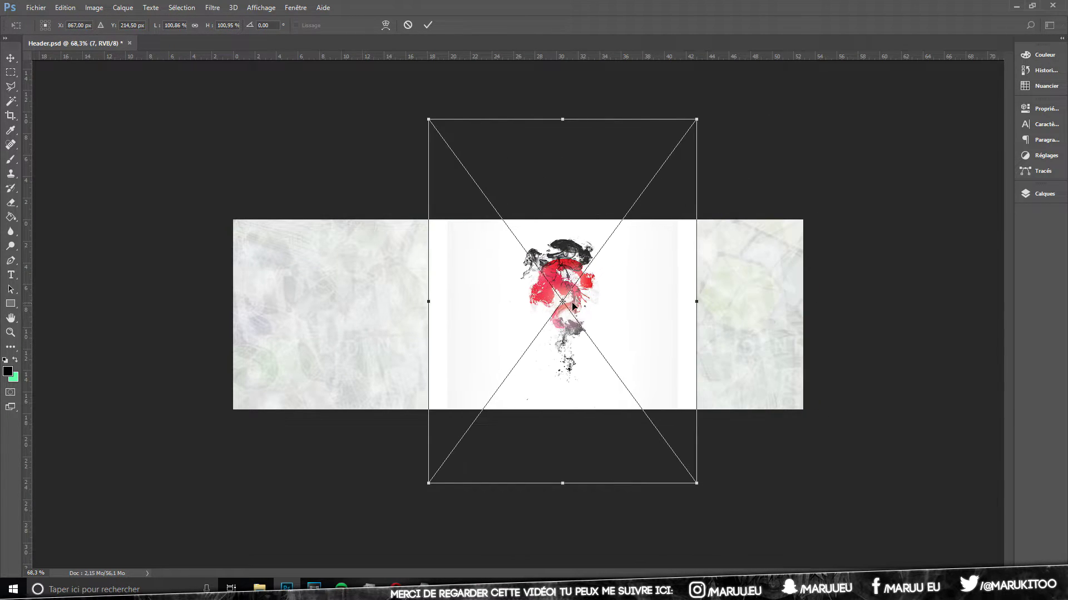
{"action": "scroll", "coordinate": [520, 311], "scroll_direction": "up", "scroll_amount": 2}
Step: Confirm the import, view at 100%, and move the ink image to the right side
{"action": "left_click", "coordinate": [10, 332]}
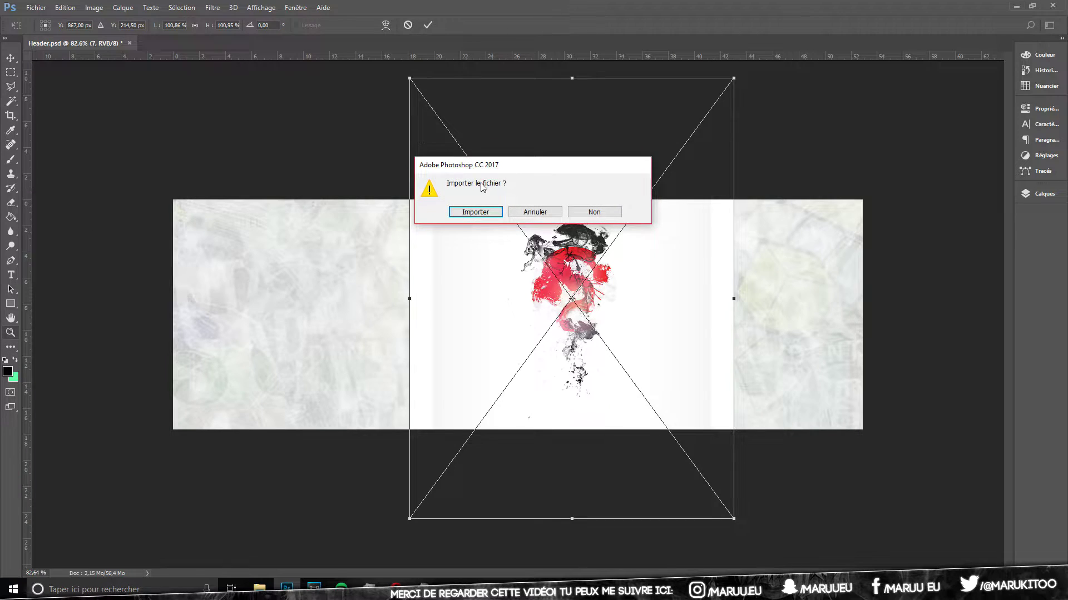
{"action": "left_click", "coordinate": [475, 212]}
{"action": "left_click", "coordinate": [280, 24]}
{"action": "key", "text": "v"}
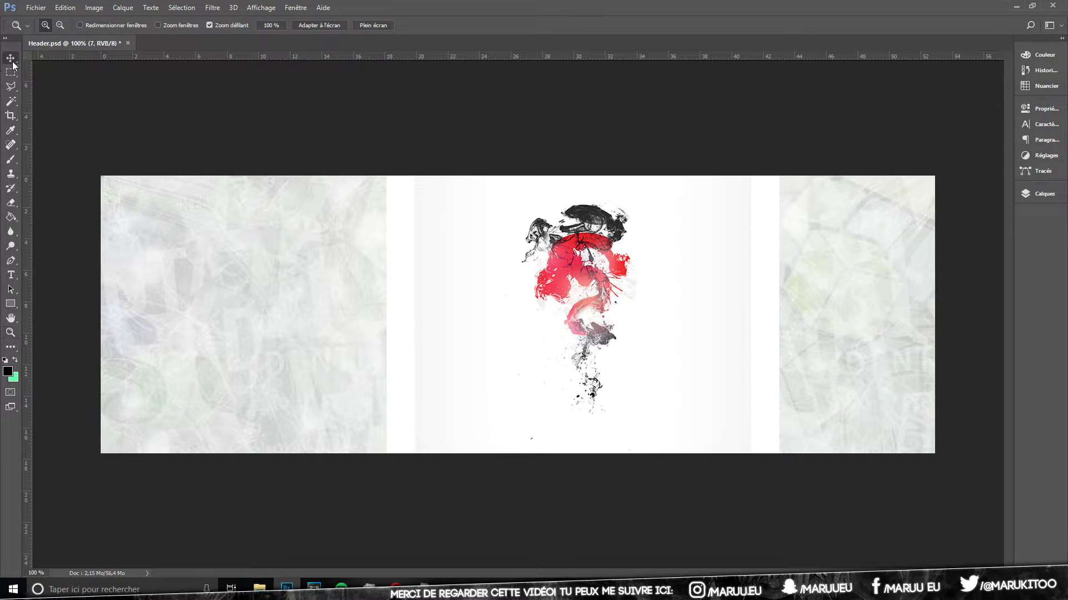
{"action": "mouse_move", "coordinate": [685, 291]}
{"action": "left_mouse_down"}
{"action": "mouse_move", "coordinate": [833, 291]}
{"action": "mouse_move", "coordinate": [956, 268]}
{"action": "left_mouse_up"}
Step: Rasterize the ink layer and erase its white backdrop with a soft 291 px eraser
{"action": "left_click", "coordinate": [11, 202]}
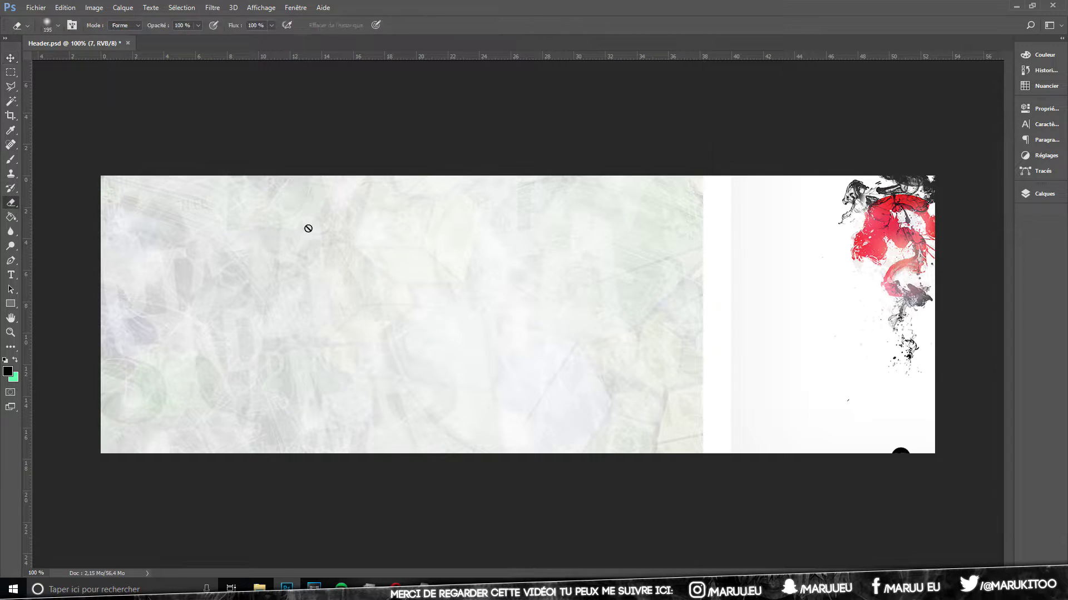
{"action": "left_click", "coordinate": [305, 228]}
{"action": "left_click", "coordinate": [515, 225]}
{"action": "scroll", "coordinate": [520, 231], "scroll_direction": "down", "scroll_amount": 1}
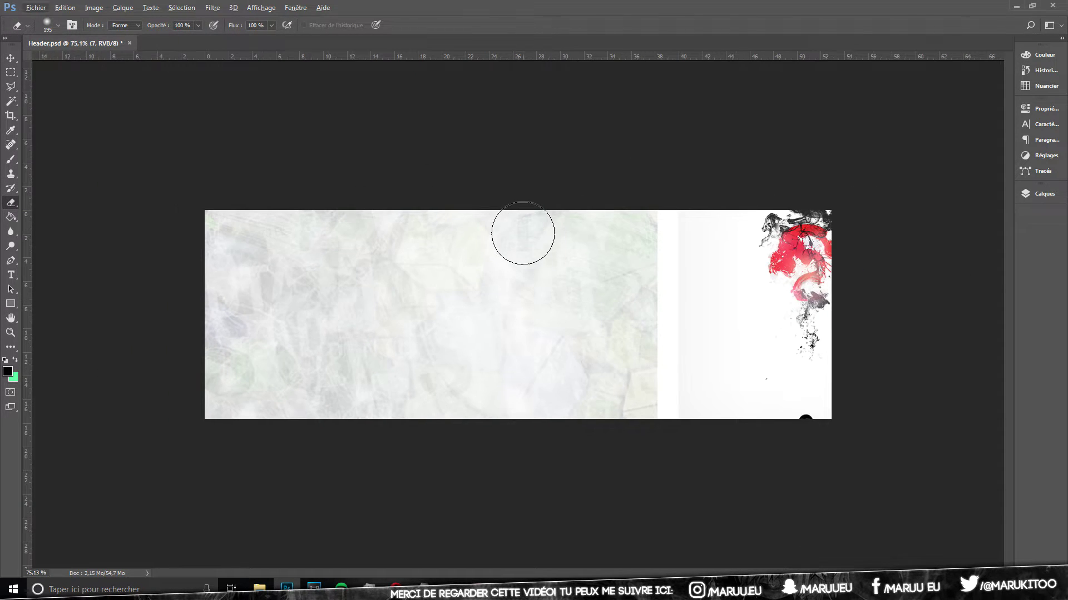
{"action": "right_click", "coordinate": [527, 230]}
{"action": "left_click", "coordinate": [578, 334]}
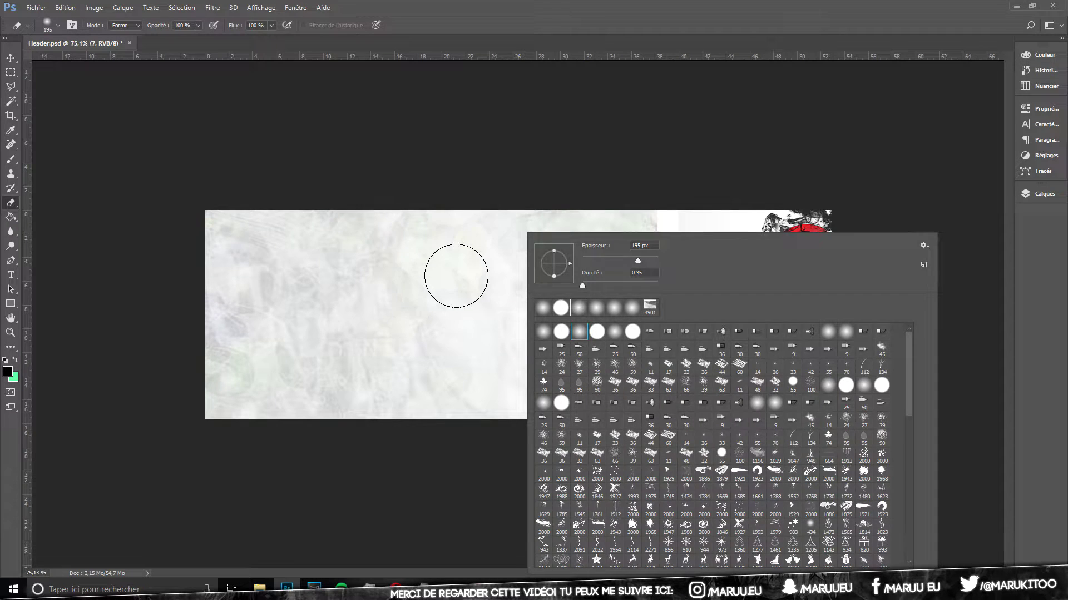
{"action": "left_click_drag", "start_coordinate": [456, 276], "coordinate": [476, 291]}
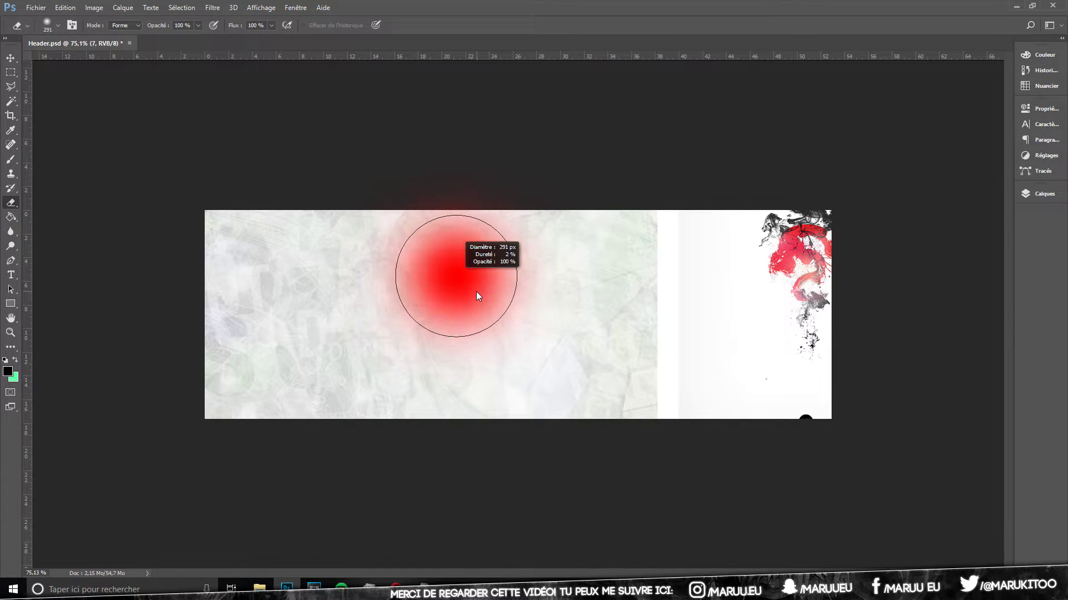
{"action": "mouse_move", "coordinate": [662, 237]}
{"action": "left_mouse_down"}
{"action": "mouse_move", "coordinate": [820, 458]}
{"action": "mouse_move", "coordinate": [810, 428]}
{"action": "left_mouse_up"}
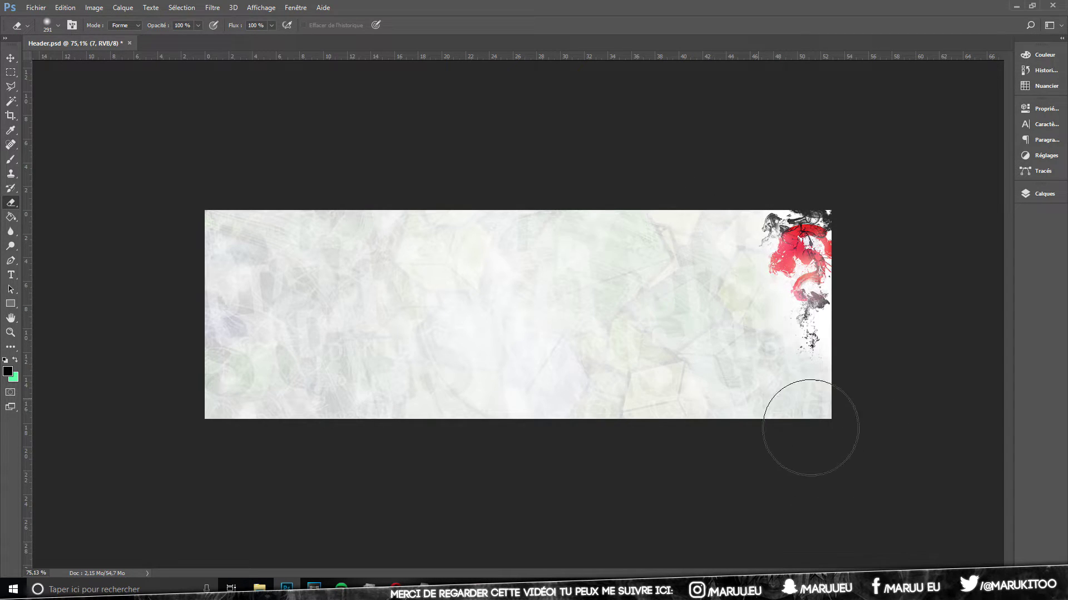
{"action": "key", "text": "ctrl+z"}
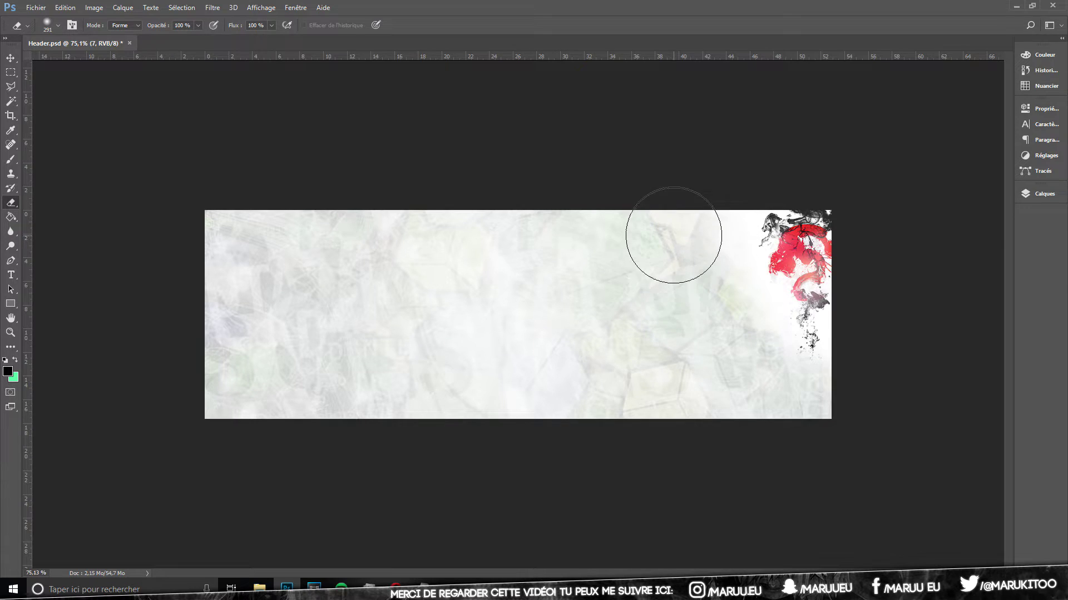
Step: Desaturate the ink splash to grey and blend layer 7 with Densité linéaire +
{"action": "key", "text": "ctrl+u"}
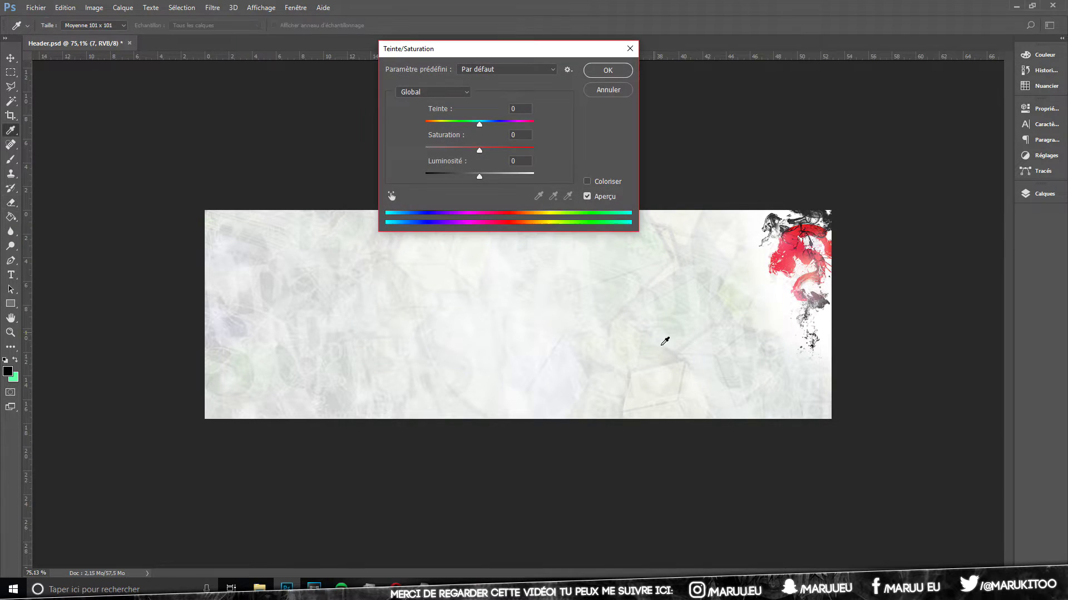
{"action": "left_click_drag", "start_coordinate": [479, 150], "coordinate": [426, 150]}
{"action": "left_click", "coordinate": [607, 70]}
{"action": "right_click", "coordinate": [345, 220], "text": "alt"}
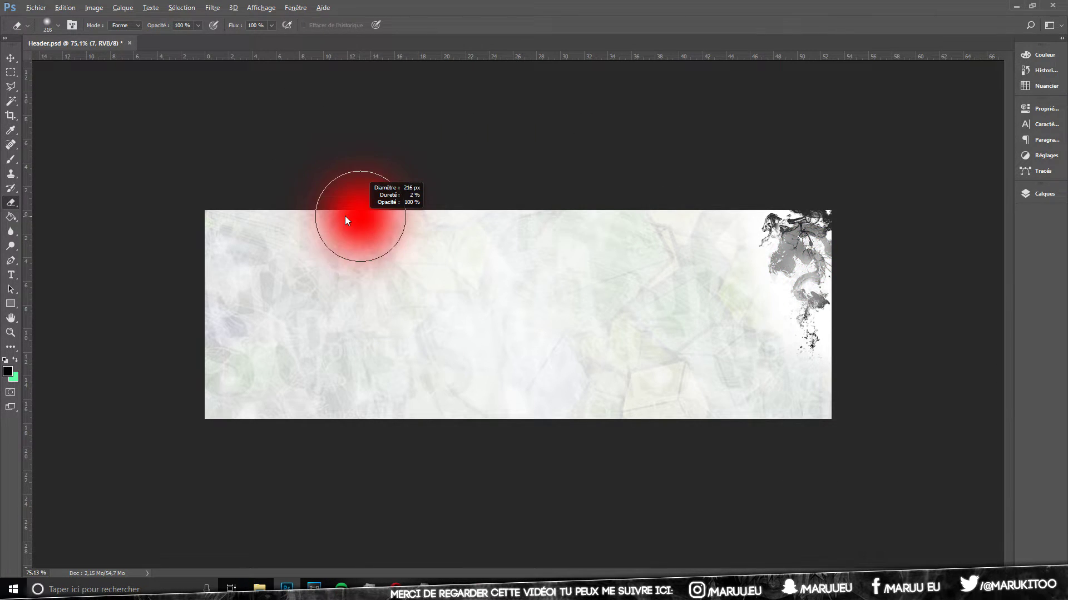
{"action": "left_click_drag", "start_coordinate": [345, 221], "coordinate": [341, 220]}
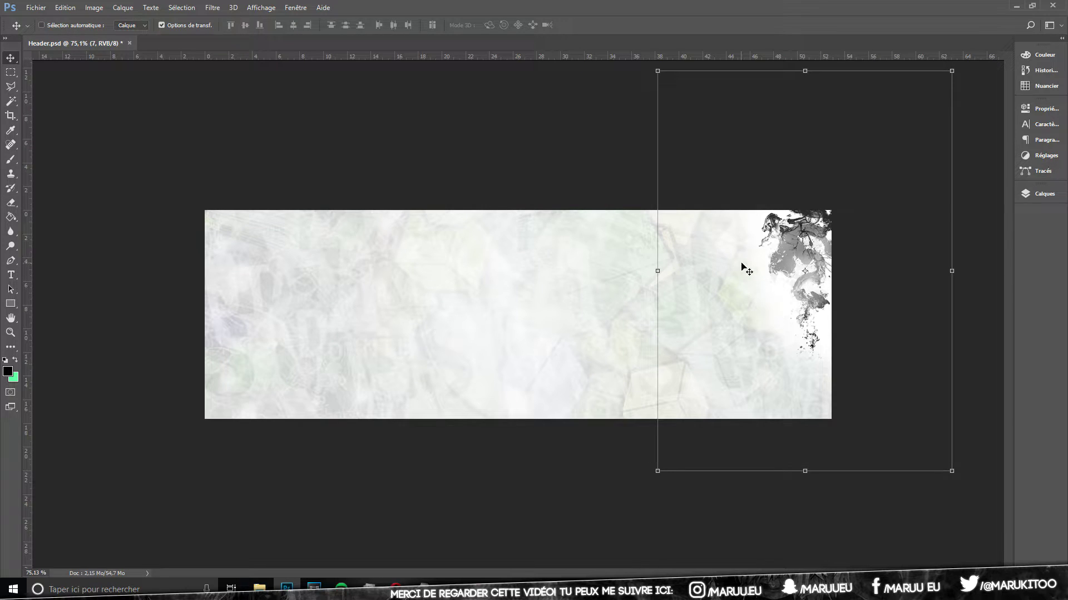
{"action": "left_click", "coordinate": [1041, 193]}
{"action": "left_click", "coordinate": [901, 222]}
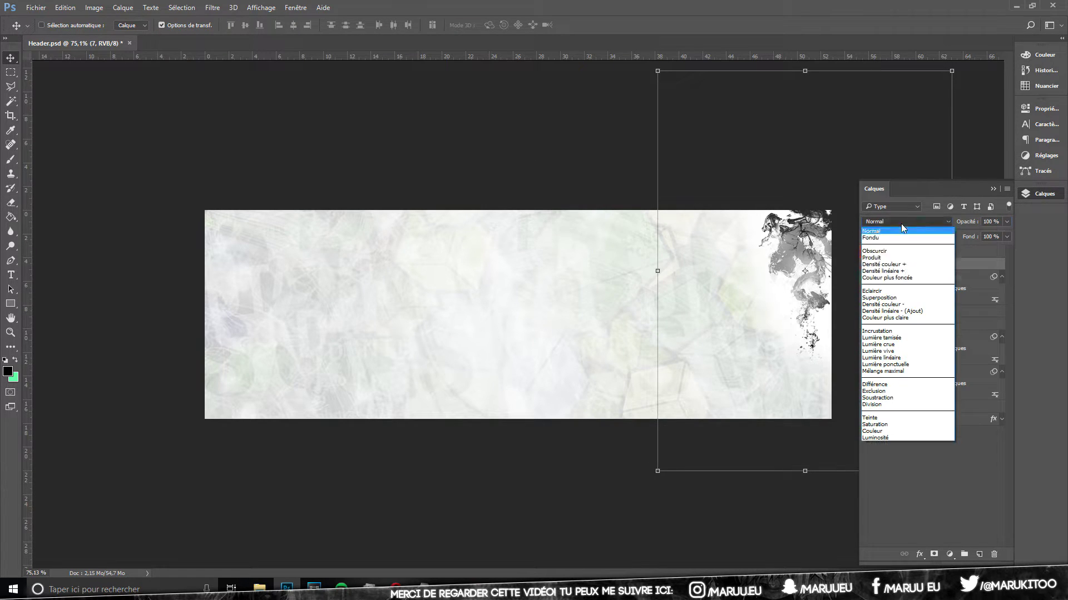
{"action": "left_click", "coordinate": [906, 271]}
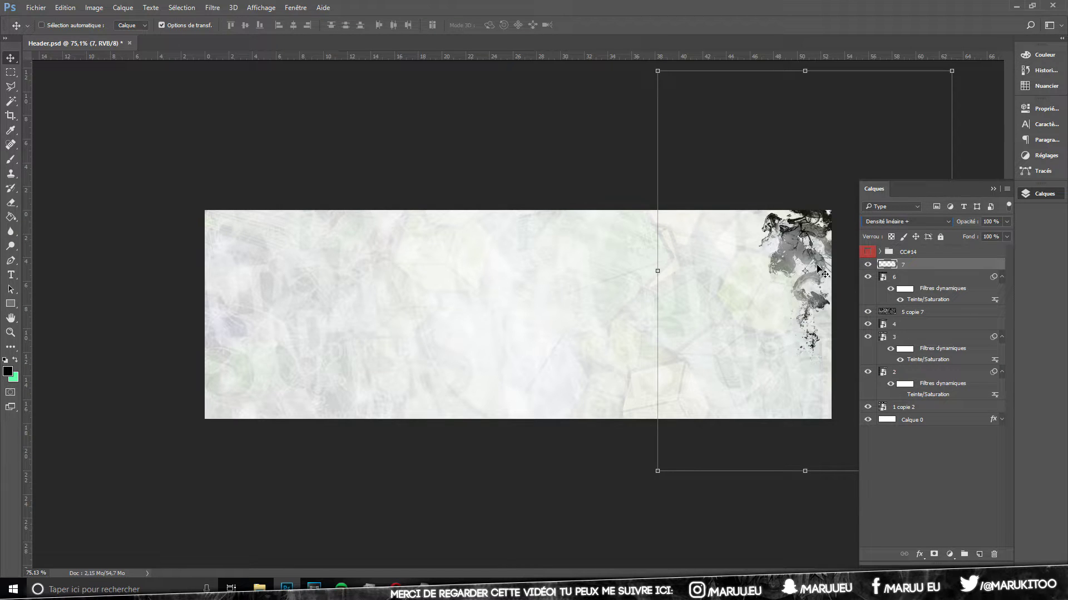
Step: Duplicate the ink layer, set the 7 copie to 26% opacity, and hide it
{"action": "key", "text": "ctrl"}
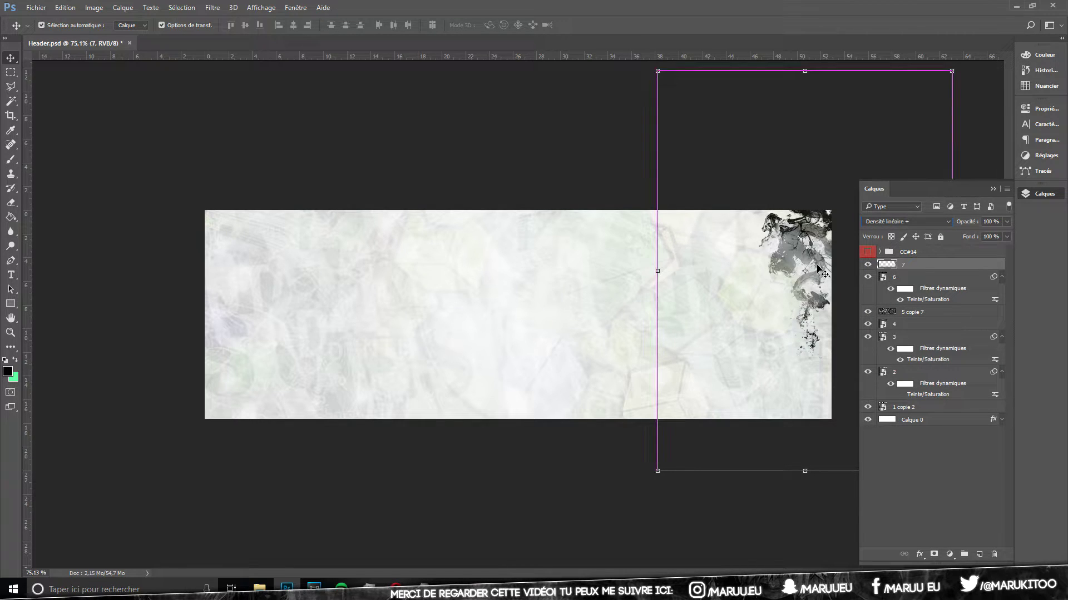
{"action": "key", "text": "ctrl+j"}
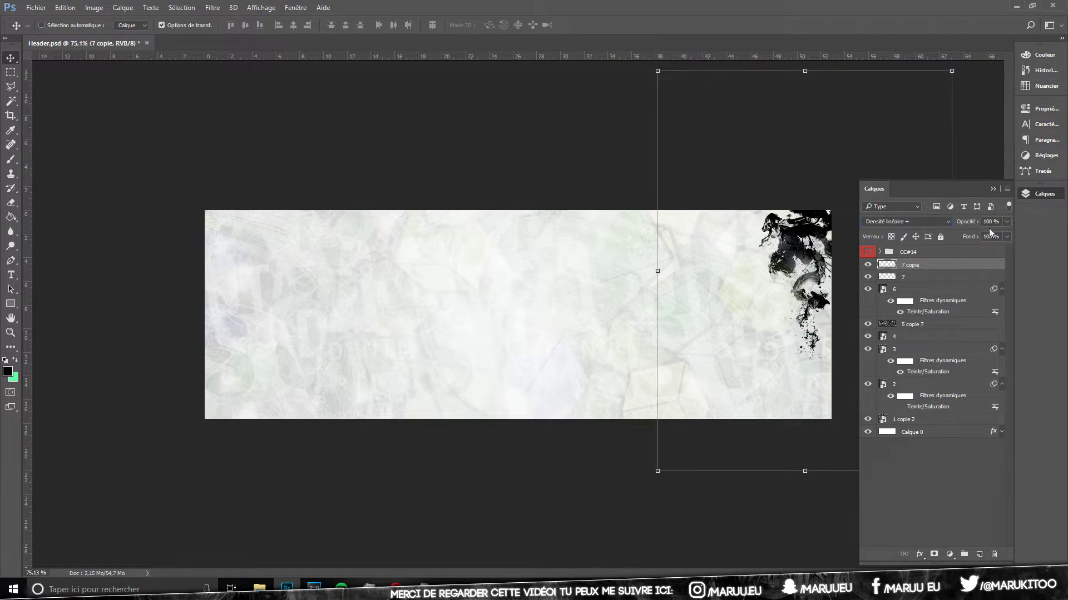
{"action": "left_click", "coordinate": [1006, 221]}
{"action": "left_click_drag", "start_coordinate": [978, 236], "coordinate": [964, 235]}
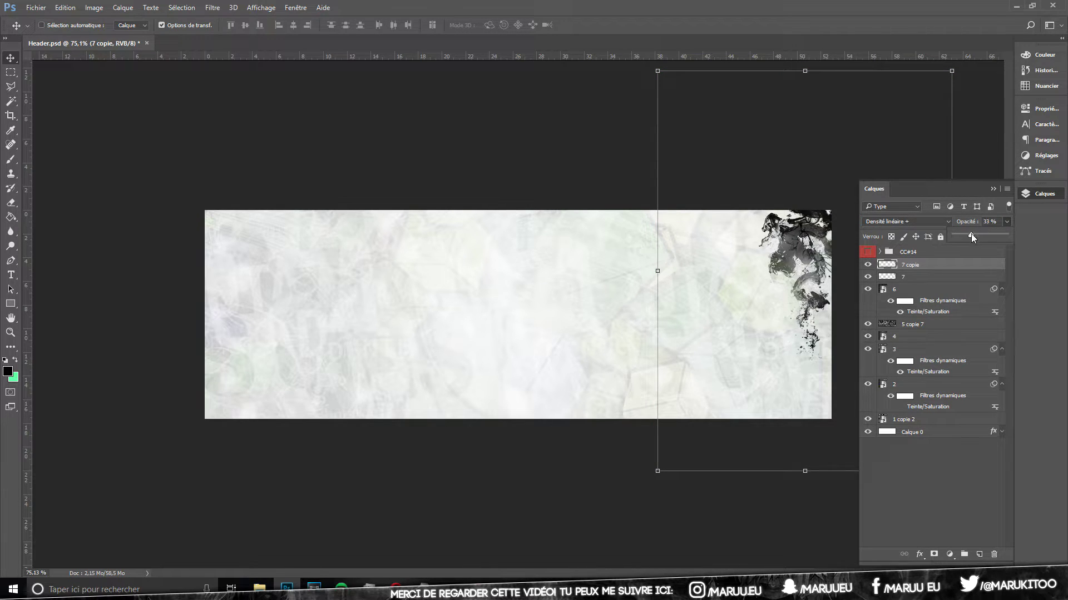
{"action": "left_click", "coordinate": [877, 274]}
{"action": "left_click_drag", "start_coordinate": [963, 223], "coordinate": [966, 222]}
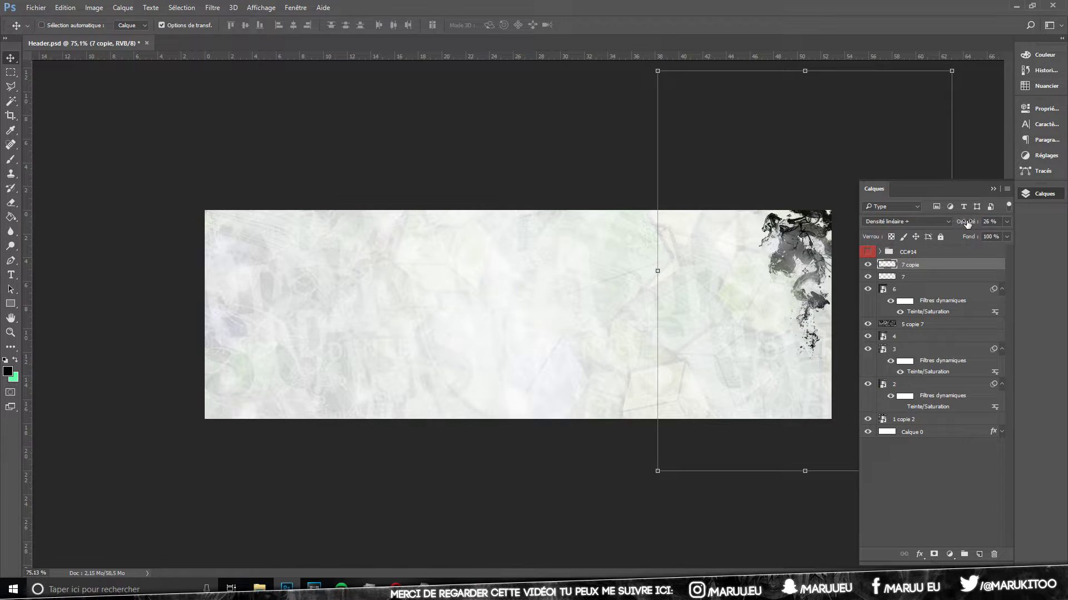
{"action": "left_click", "coordinate": [867, 264]}
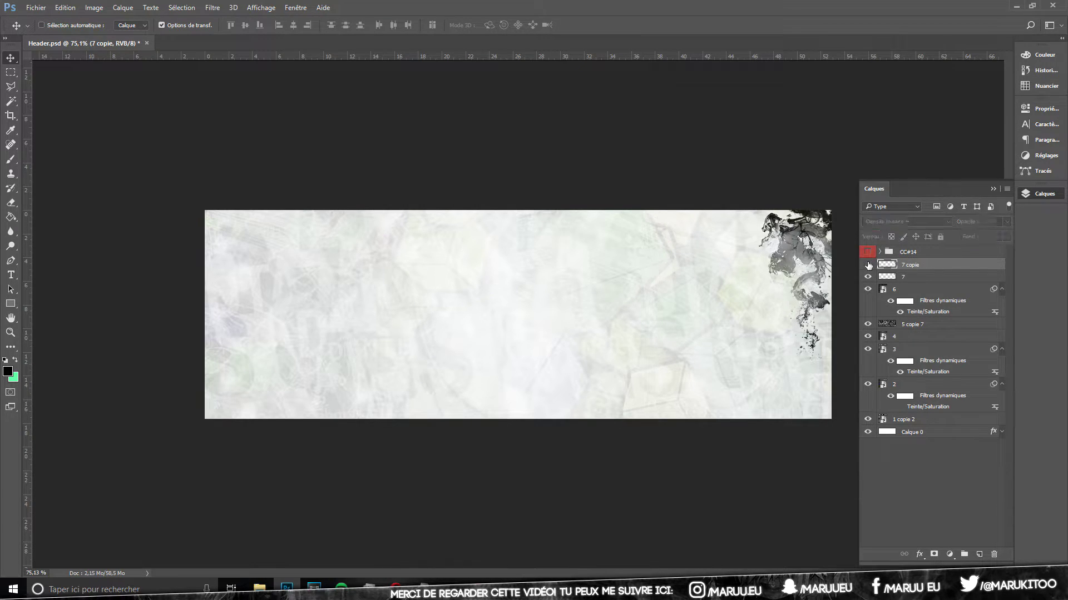
Step: Duplicate both ink layers, rotate the copy 180°, and move it to the lower-left corner
{"action": "left_click", "coordinate": [916, 277], "text": "ctrl"}
{"action": "left_click_drag", "start_coordinate": [775, 274], "coordinate": [479, 275]}
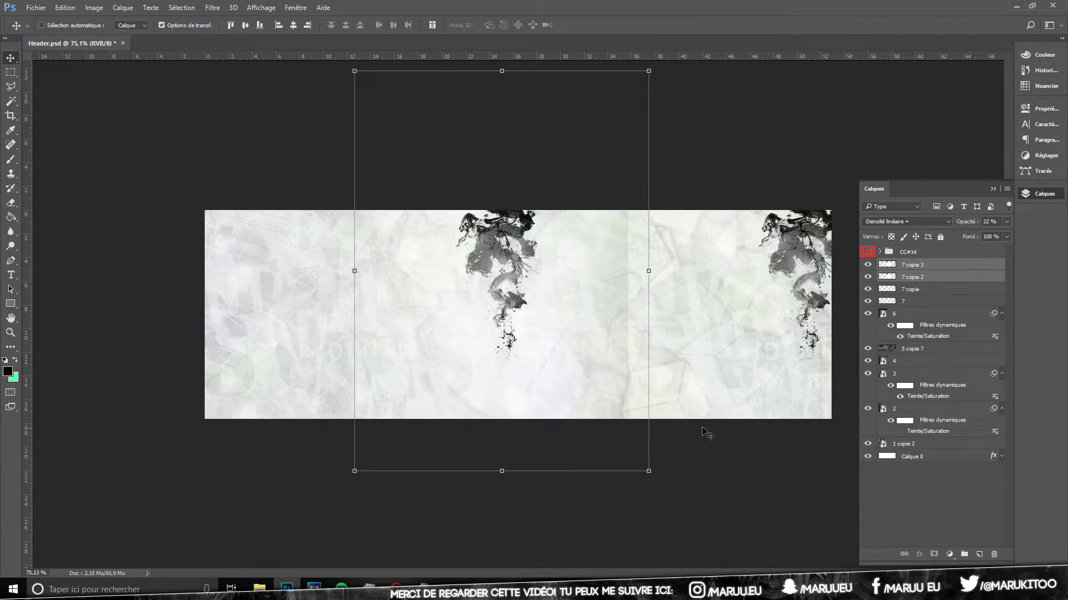
{"action": "left_click", "coordinate": [653, 477]}
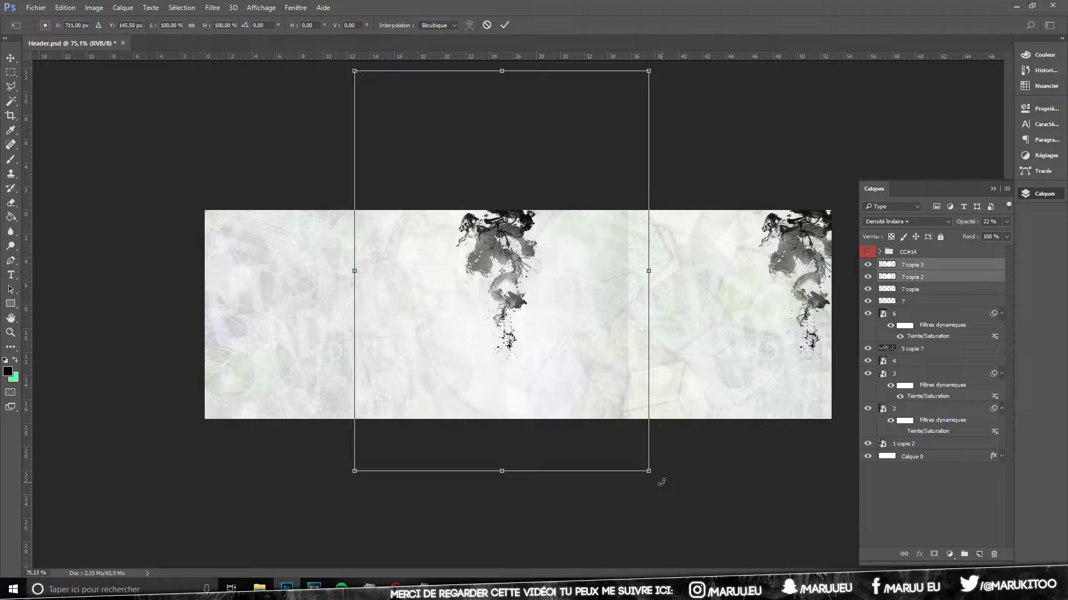
{"action": "mouse_move", "coordinate": [661, 482]}
{"action": "left_mouse_down"}
{"action": "mouse_move", "coordinate": [691, 434]}
{"action": "mouse_move", "coordinate": [678, 135]}
{"action": "mouse_move", "coordinate": [500, 95]}
{"action": "mouse_move", "coordinate": [394, 100]}
{"action": "mouse_move", "coordinate": [398, 108]}
{"action": "left_mouse_up"}
{"action": "key", "text": "Return"}
{"action": "mouse_move", "coordinate": [565, 241]}
{"action": "left_mouse_down"}
{"action": "mouse_move", "coordinate": [289, 322]}
{"action": "mouse_move", "coordinate": [303, 332]}
{"action": "mouse_move", "coordinate": [289, 331]}
{"action": "left_mouse_up"}
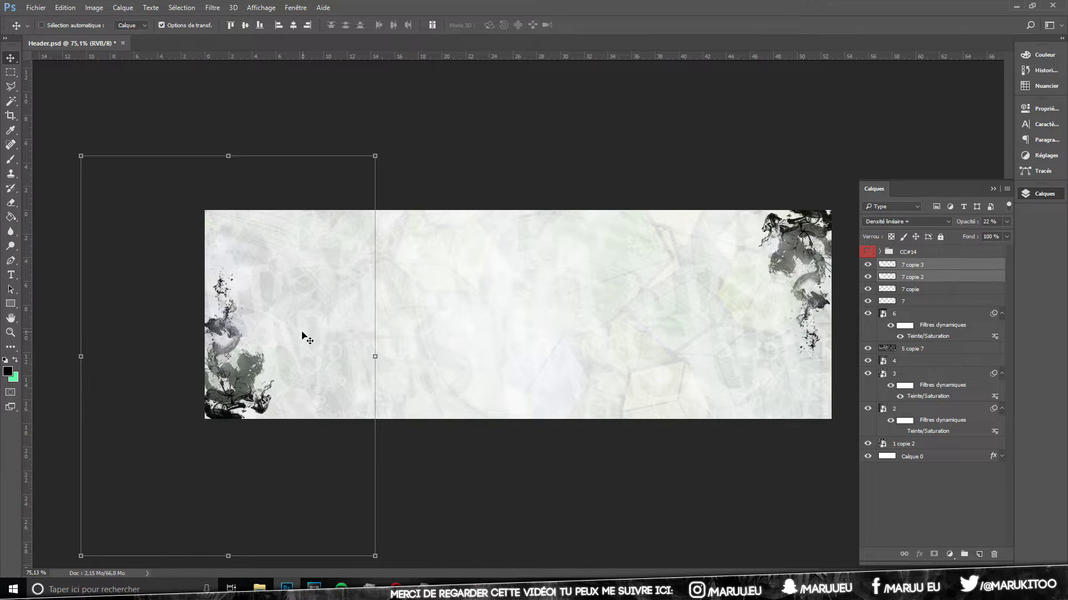
Step: Nudge the copied splash a few pixels with arrow keys, then select only 7 copie 3
{"action": "key", "text": "Down"}
{"action": "key", "text": "Down"}
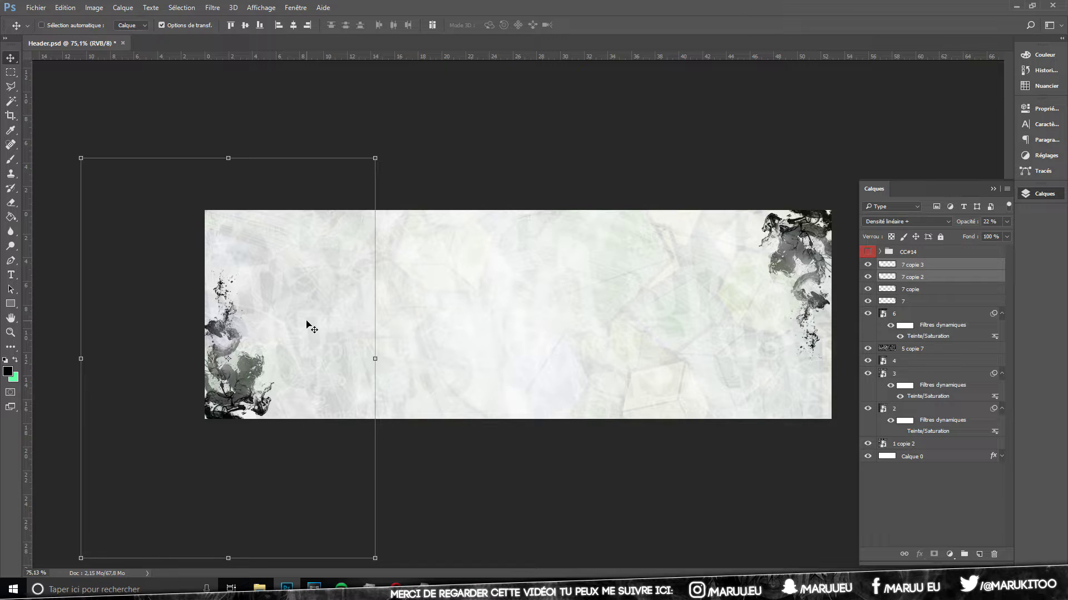
{"action": "key", "text": "Right"}
{"action": "key", "text": "Right"}
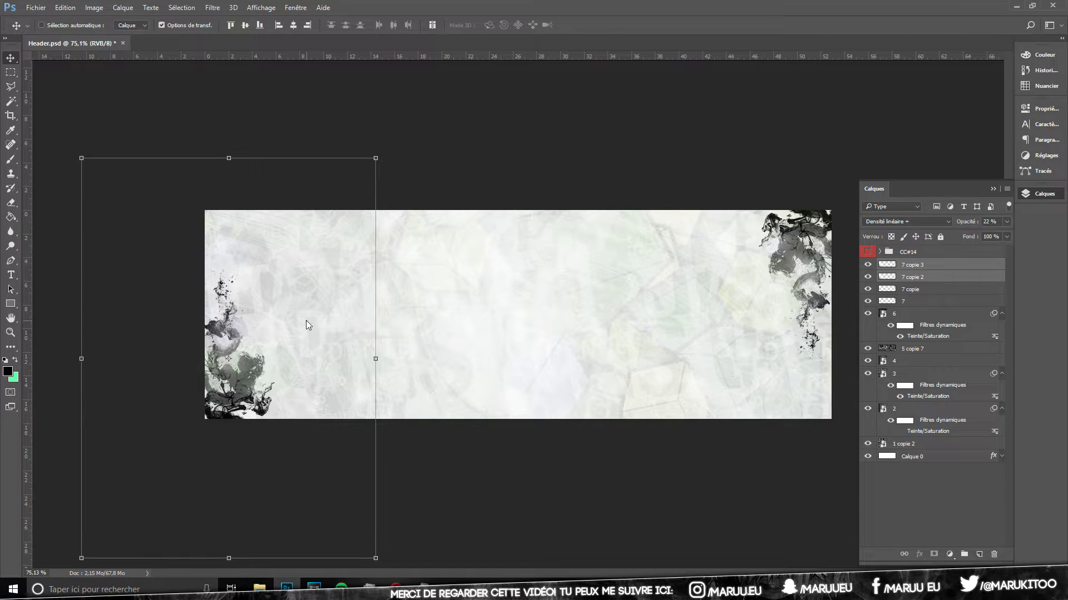
{"action": "key", "text": "Right"}
{"action": "key", "text": "Right"}
{"action": "key", "text": "Right"}
{"action": "key", "text": "Right"}
{"action": "key", "text": "Right"}
{"action": "key", "text": "Right"}
{"action": "key", "text": "Left"}
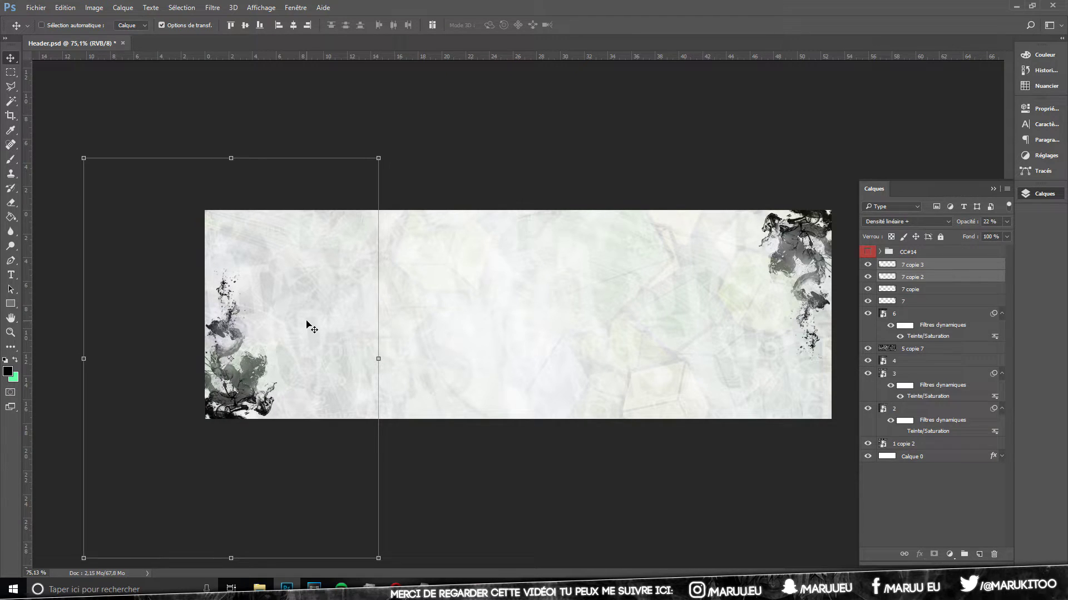
{"action": "left_click", "coordinate": [938, 264]}
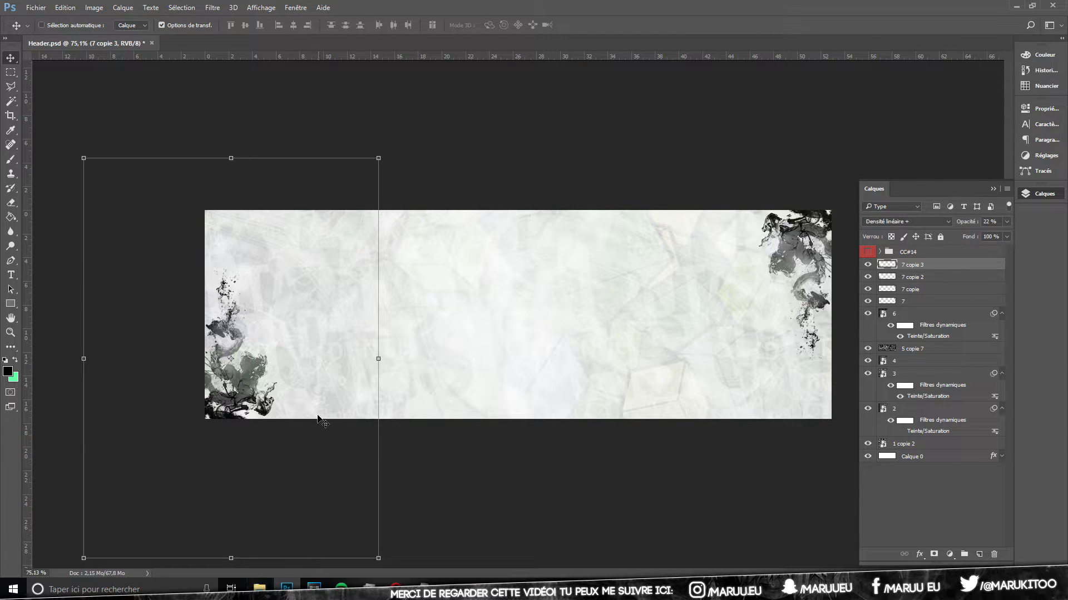
Step: Preview the Wolf in the City font file among the tutorial resources
{"action": "left_click", "coordinate": [259, 587]}
{"action": "left_click", "coordinate": [251, 329]}
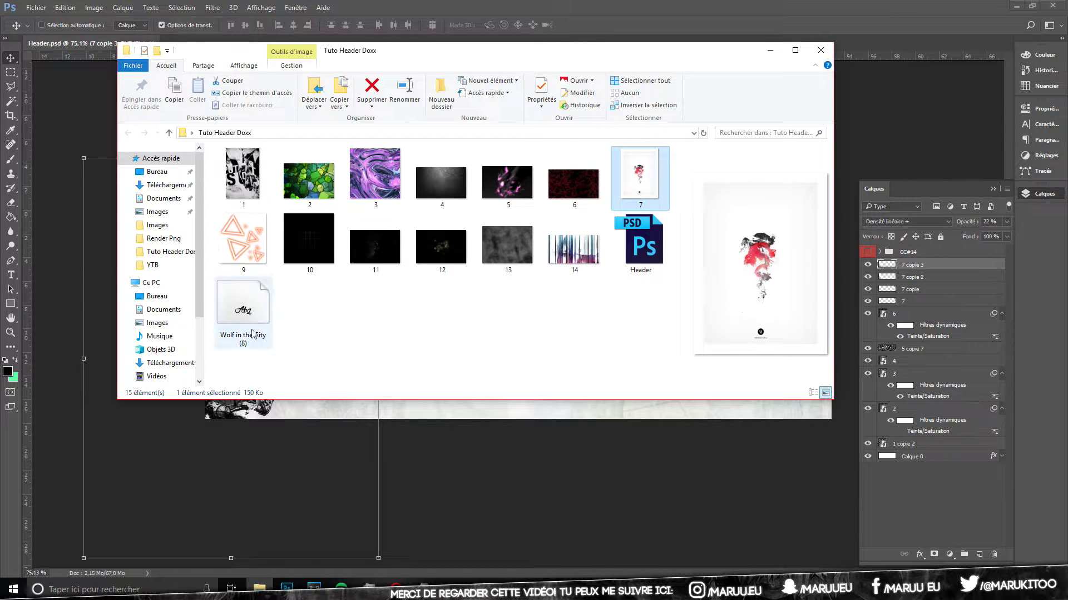
{"action": "key", "text": "Up"}
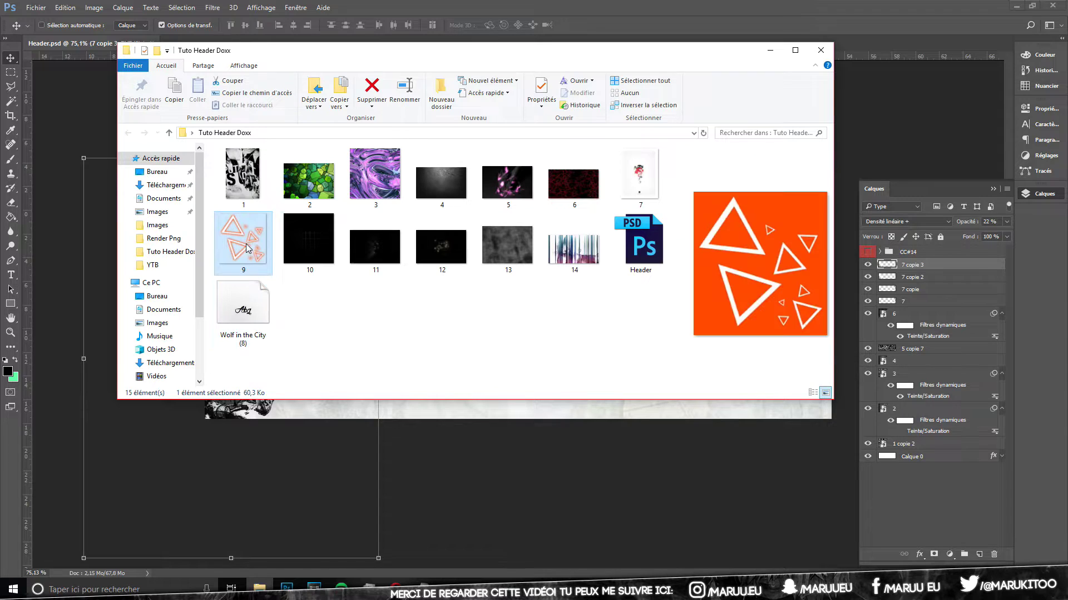
{"action": "key", "text": "Right"}
{"action": "left_click", "coordinate": [667, 5]}
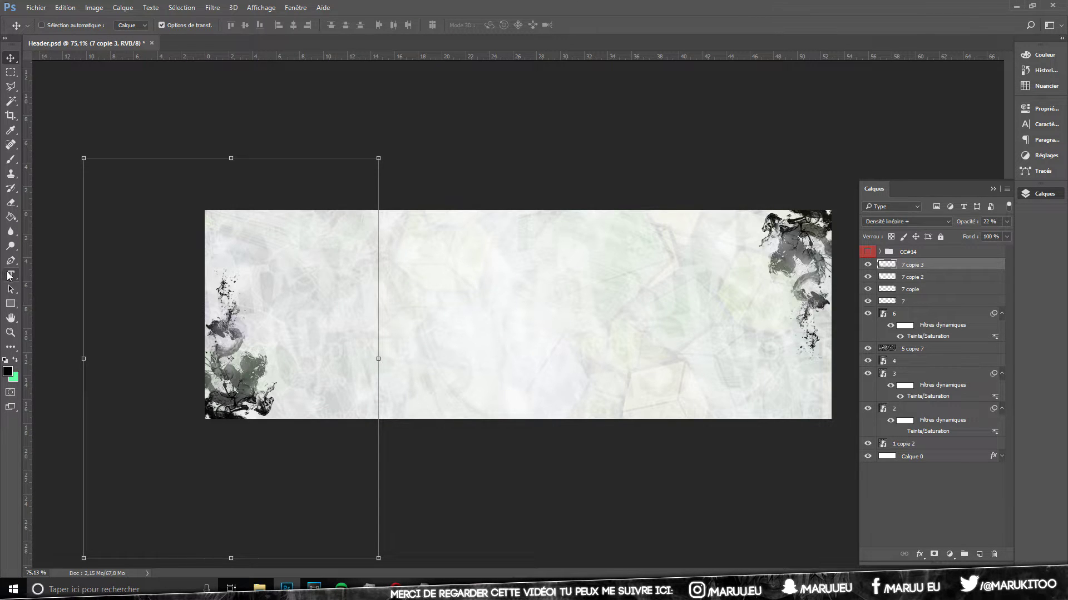
Step: Type 'Name' near the banner's upper centre and commit the text
{"action": "left_click", "coordinate": [10, 275]}
{"action": "left_click", "coordinate": [403, 300]}
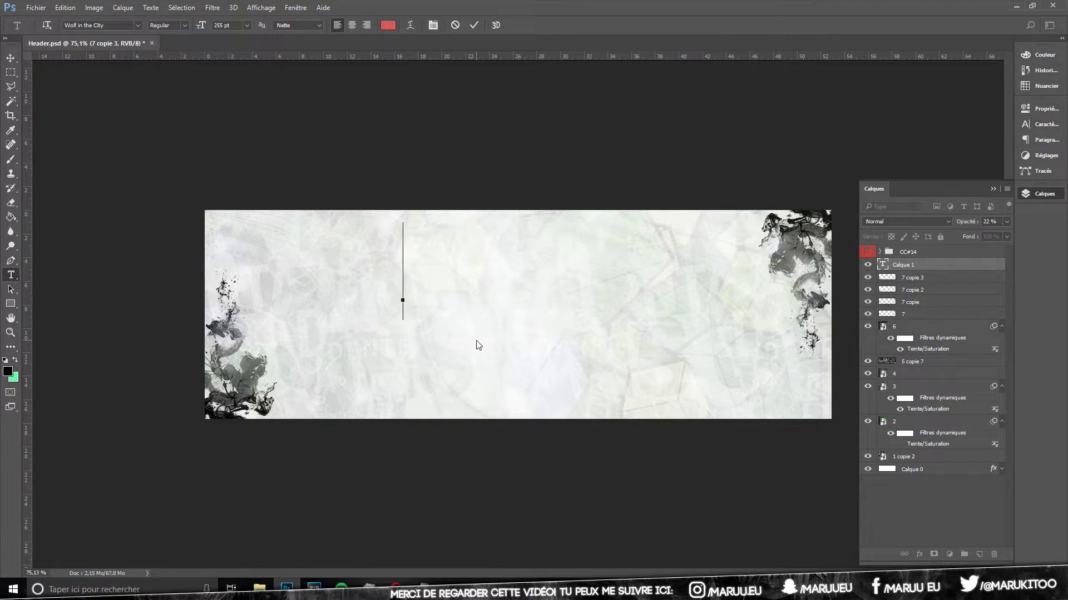
{"action": "type", "text": "Nam"}
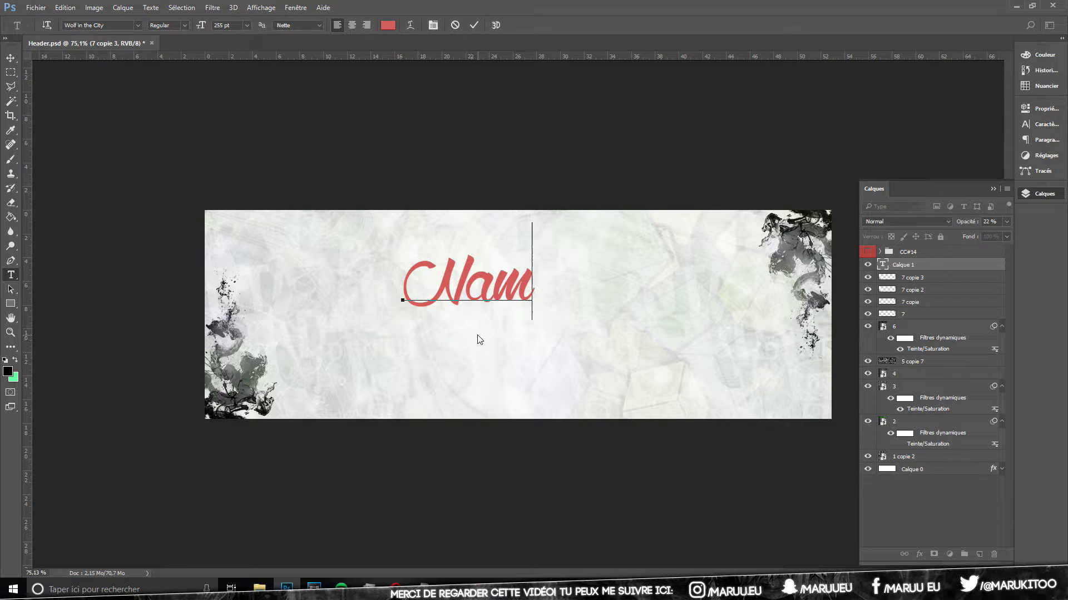
{"action": "type", "text": "e"}
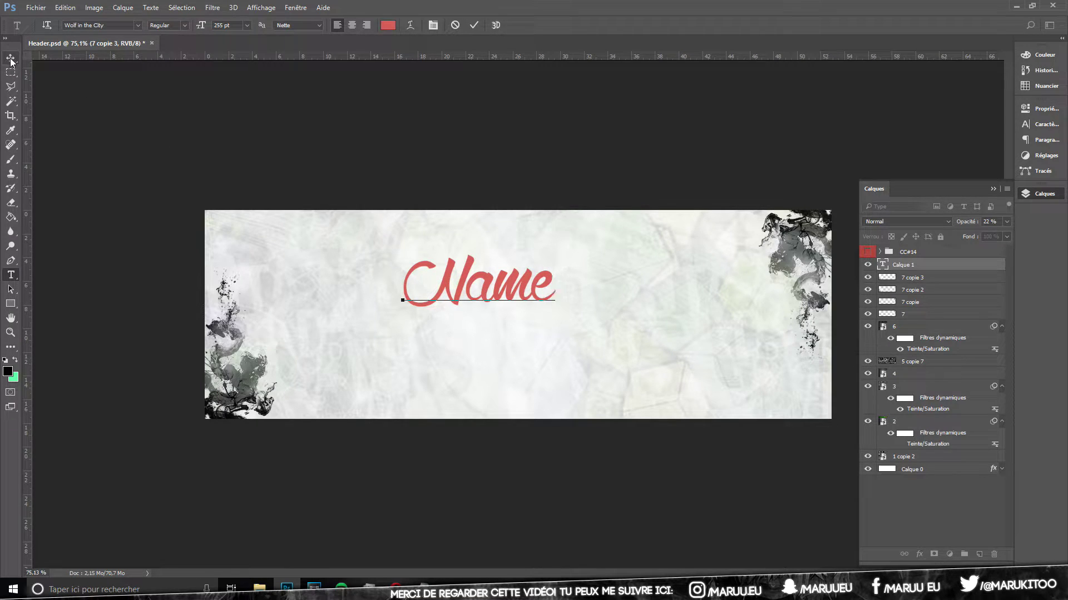
{"action": "left_click", "coordinate": [10, 58]}
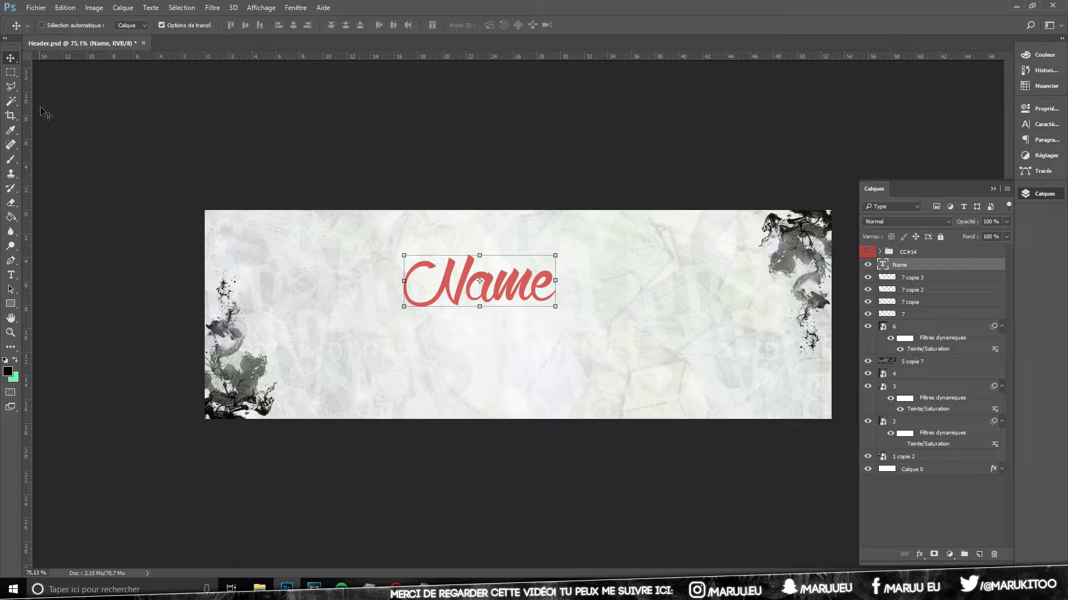
{"action": "left_click", "coordinate": [916, 469]}
Step: Add vertical and horizontal centre guides and drag the Name text onto them
{"action": "left_click_drag", "start_coordinate": [26, 261], "coordinate": [518, 261]}
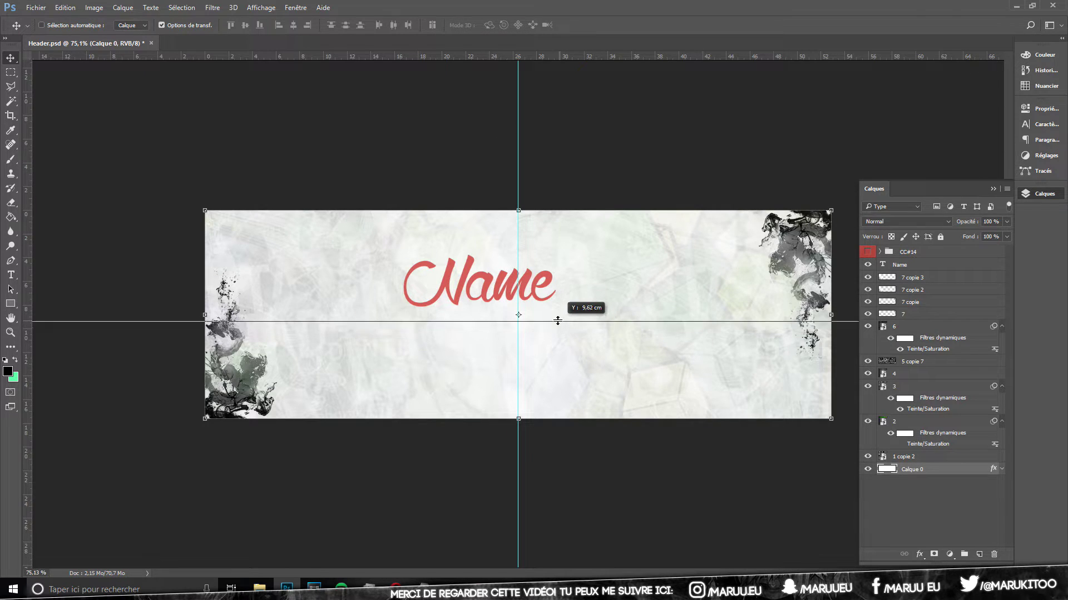
{"action": "left_click_drag", "start_coordinate": [498, 58], "coordinate": [553, 310]}
{"action": "key", "text": "ctrl+r"}
{"action": "key", "text": "ctrl+r"}
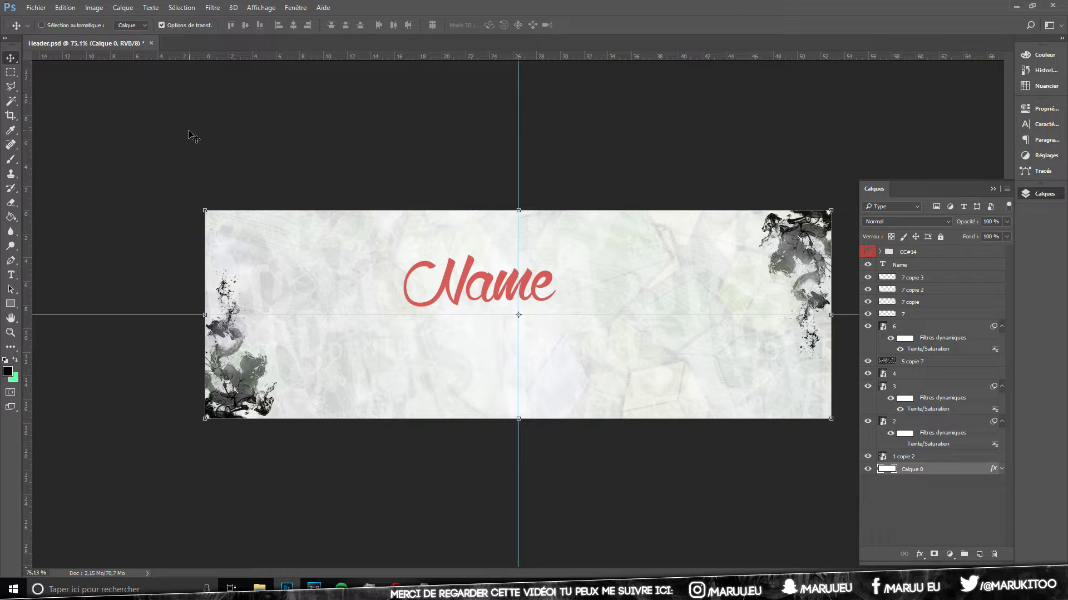
{"action": "left_click", "coordinate": [901, 265]}
{"action": "scroll", "coordinate": [539, 309], "scroll_direction": "up", "scroll_amount": 1, "text": "alt"}
{"action": "scroll", "coordinate": [528, 288], "scroll_direction": "up", "scroll_amount": 5, "text": "alt"}
{"action": "left_click_drag", "start_coordinate": [470, 257], "coordinate": [538, 306]}
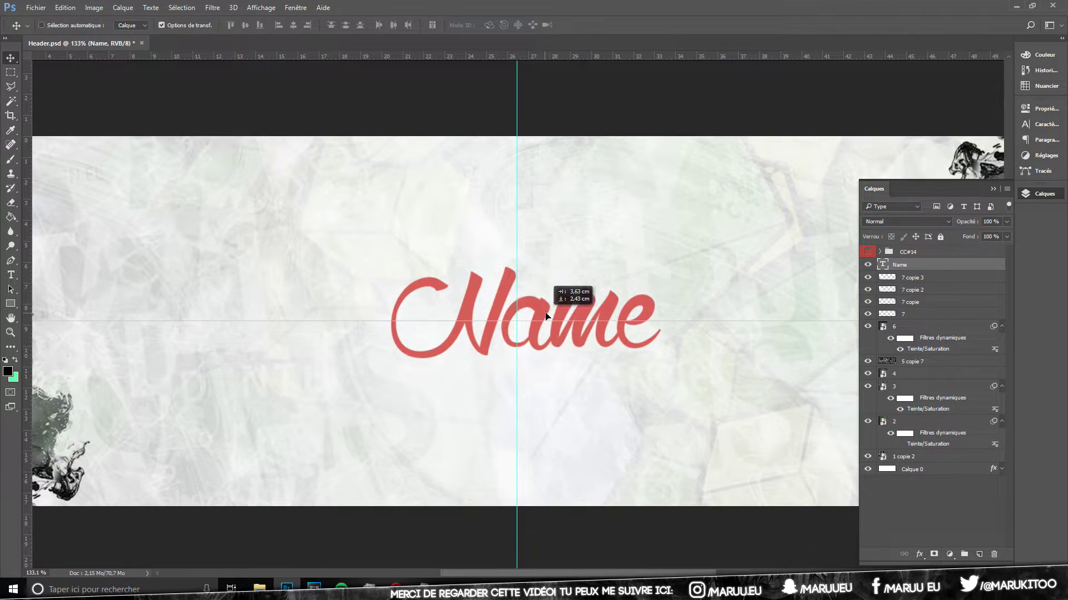
Step: Fine-tune the Name text's position with arrow keys and view the banner at 100%
{"action": "key", "text": "Right"}
{"action": "key", "text": "Right"}
{"action": "key", "text": "Right"}
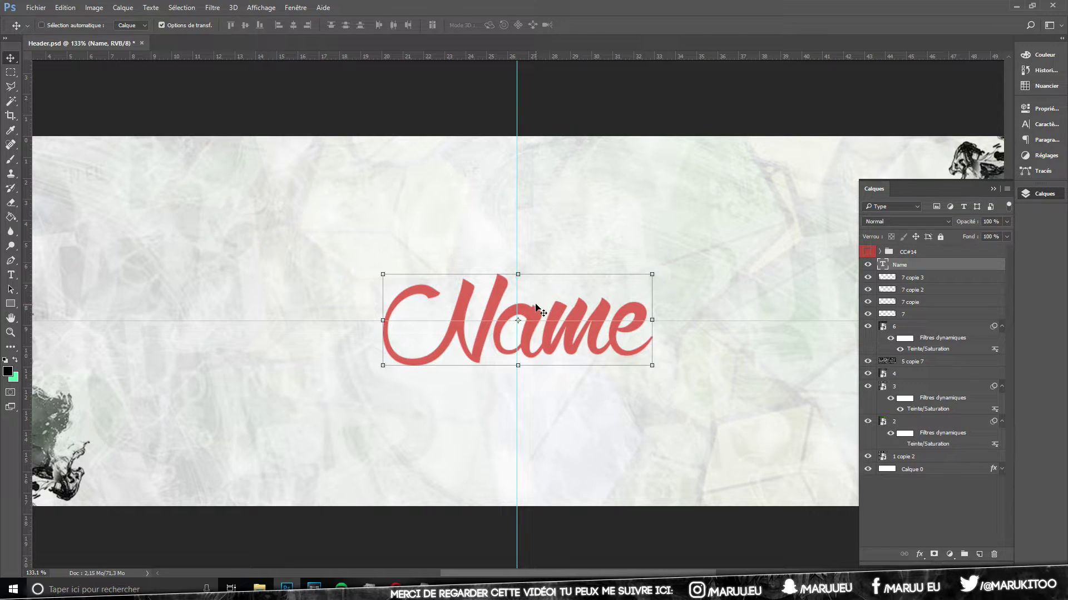
{"action": "key", "text": "Up"}
{"action": "key", "text": "Left"}
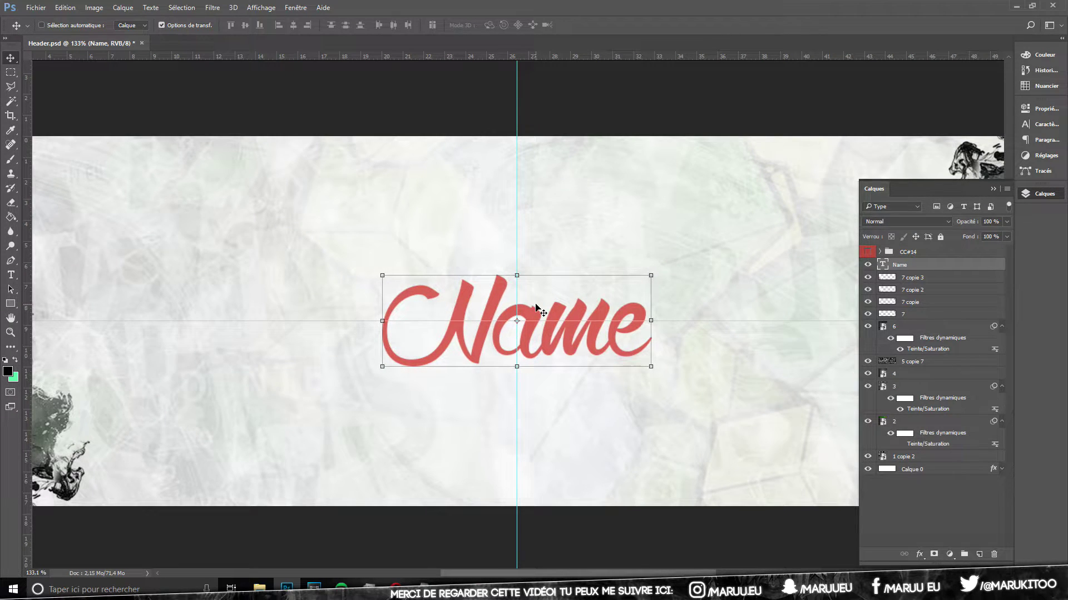
{"action": "scroll", "coordinate": [537, 309], "scroll_direction": "up", "scroll_amount": 3, "text": "alt"}
{"action": "scroll", "coordinate": [515, 333], "scroll_direction": "up", "scroll_amount": 3, "text": "alt"}
{"action": "scroll", "coordinate": [512, 332], "scroll_direction": "down", "scroll_amount": 2, "text": "alt"}
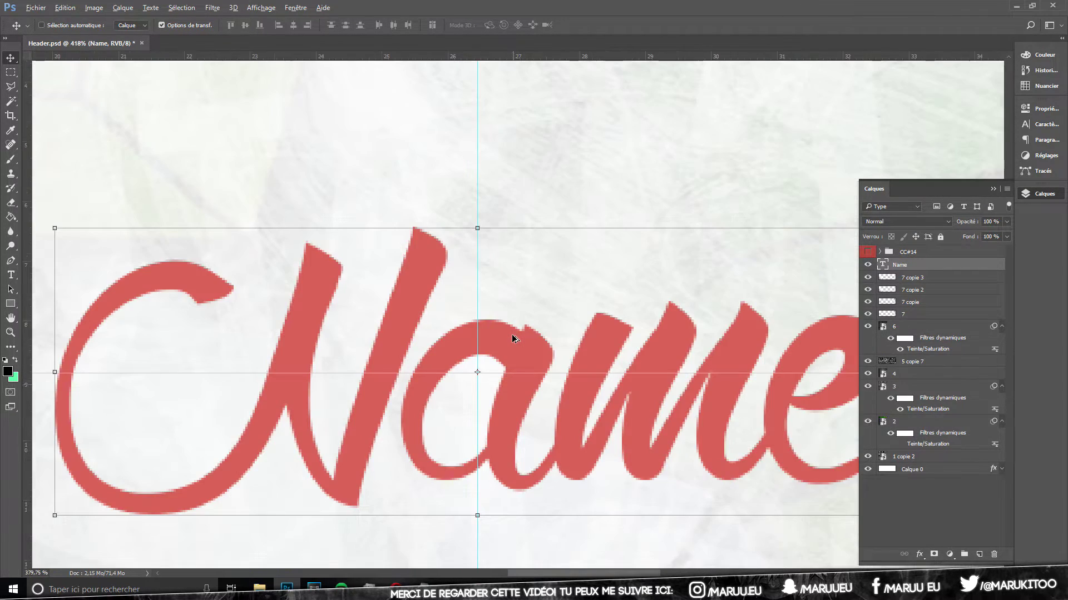
{"action": "scroll", "coordinate": [511, 335], "scroll_direction": "up", "scroll_amount": 2, "text": "alt"}
{"action": "scroll", "coordinate": [511, 334], "scroll_direction": "down", "scroll_amount": 3, "text": "alt"}
{"action": "scroll", "coordinate": [556, 311], "scroll_direction": "down", "scroll_amount": 2, "text": "alt"}
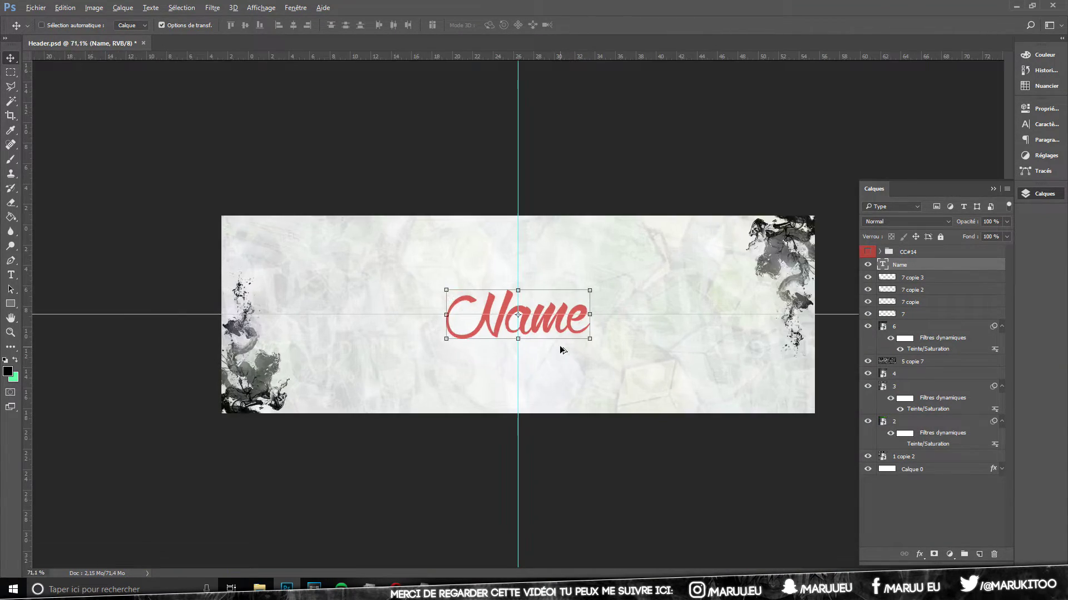
{"action": "scroll", "coordinate": [559, 308], "scroll_direction": "up", "scroll_amount": 2, "text": "alt"}
{"action": "scroll", "coordinate": [560, 309], "scroll_direction": "down", "scroll_amount": 1, "text": "alt"}
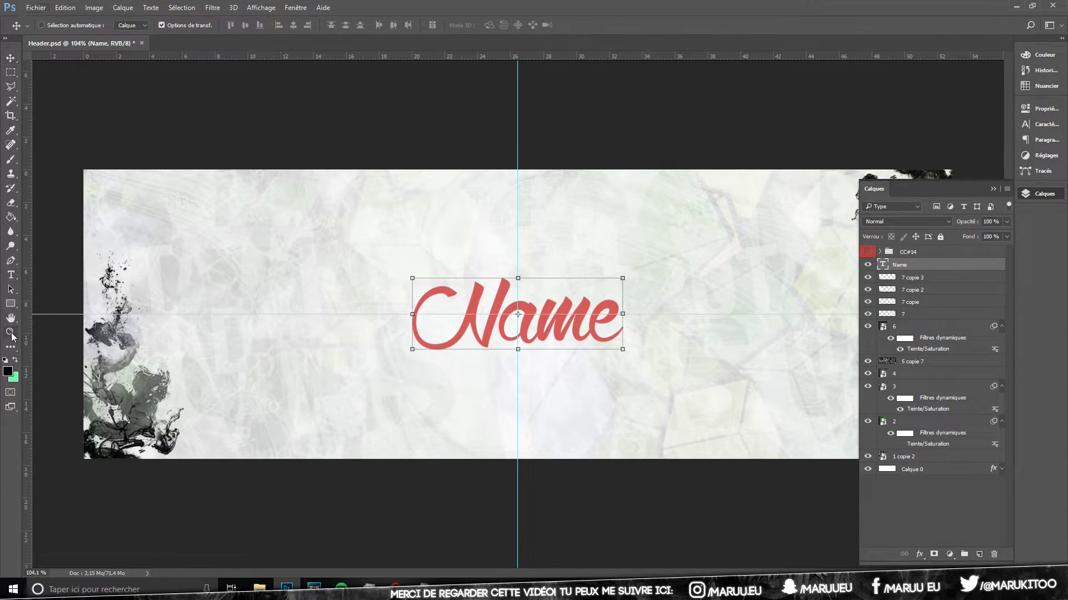
{"action": "key", "text": "z"}
{"action": "left_click", "coordinate": [267, 26]}
Step: Give the Name text a gradient overlay, editing both gradient stop colours
{"action": "key", "text": "v"}
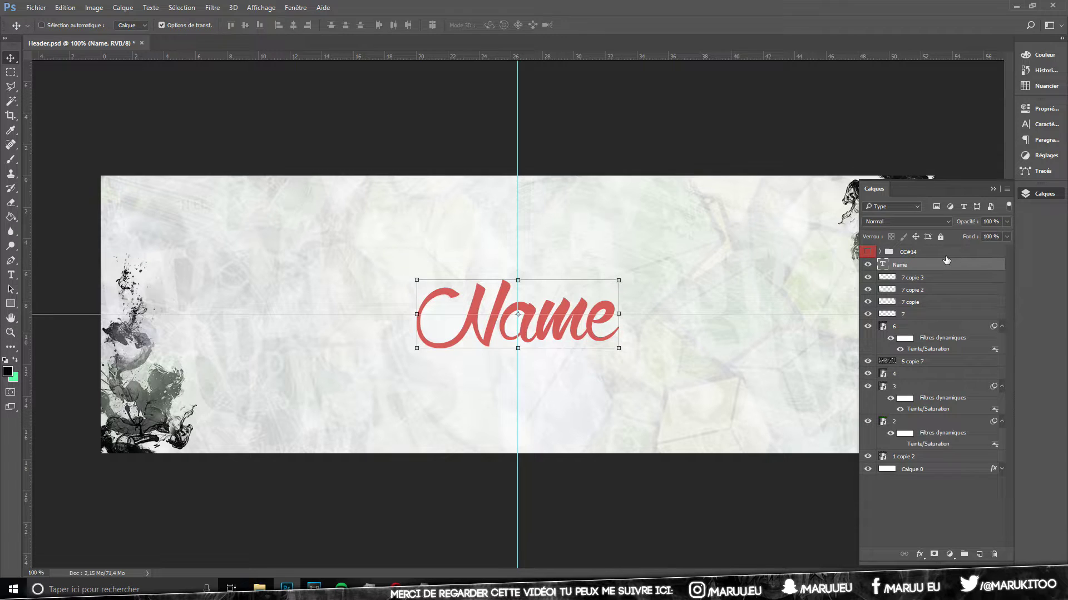
{"action": "double_click", "coordinate": [945, 263]}
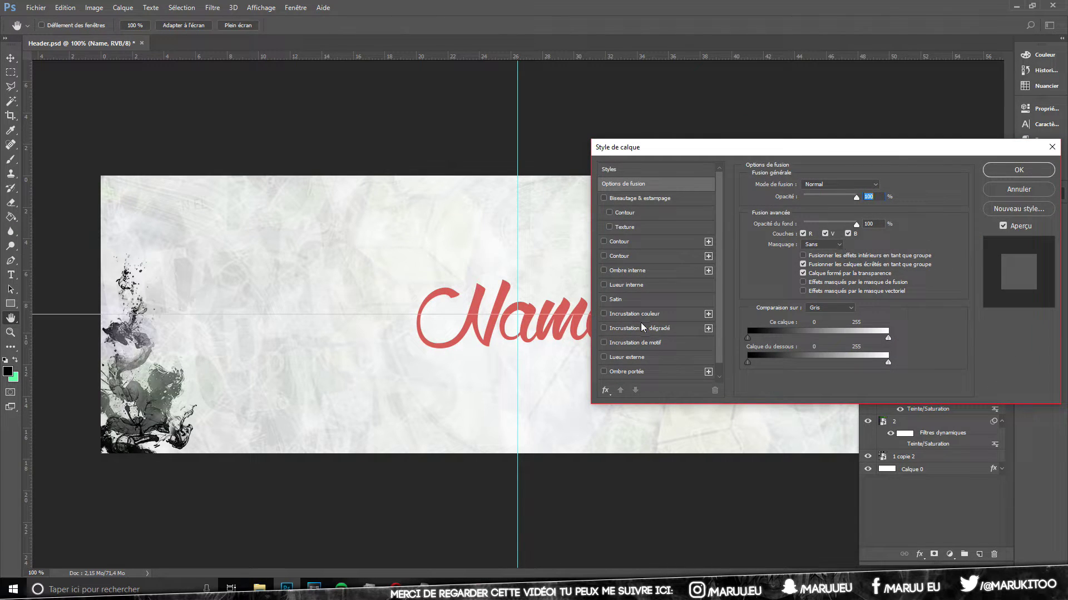
{"action": "left_click", "coordinate": [640, 328]}
{"action": "left_click", "coordinate": [822, 212]}
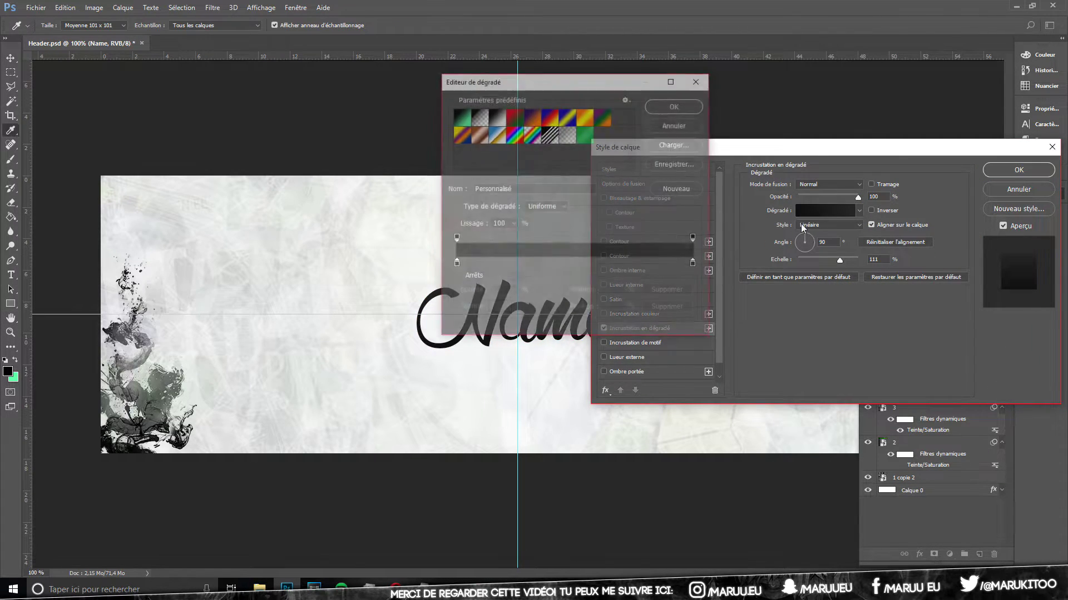
{"action": "double_click", "coordinate": [456, 265]}
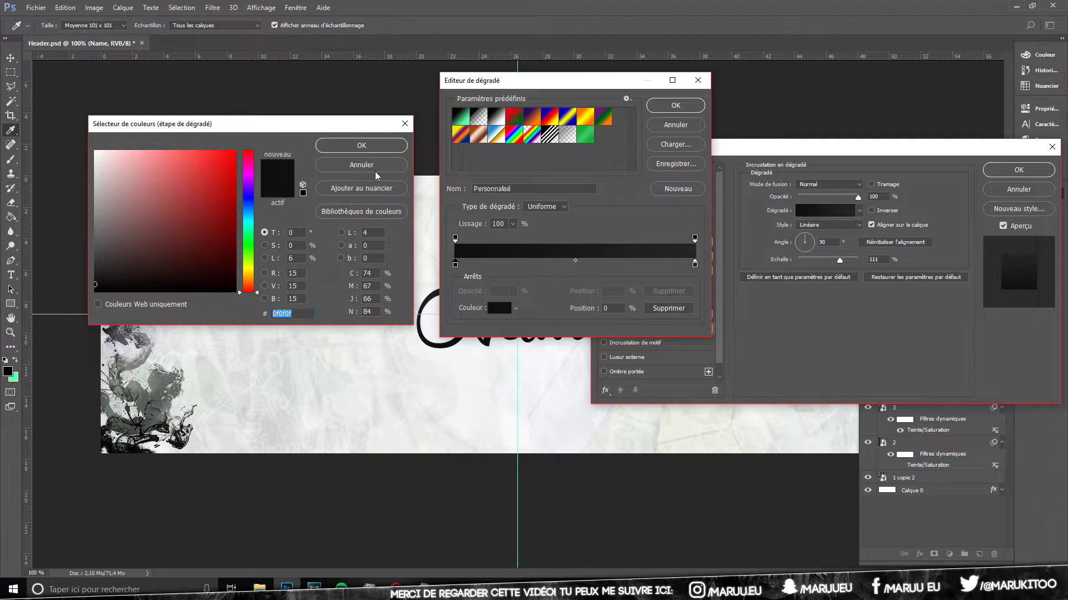
{"action": "left_click", "coordinate": [362, 145]}
{"action": "double_click", "coordinate": [694, 264]}
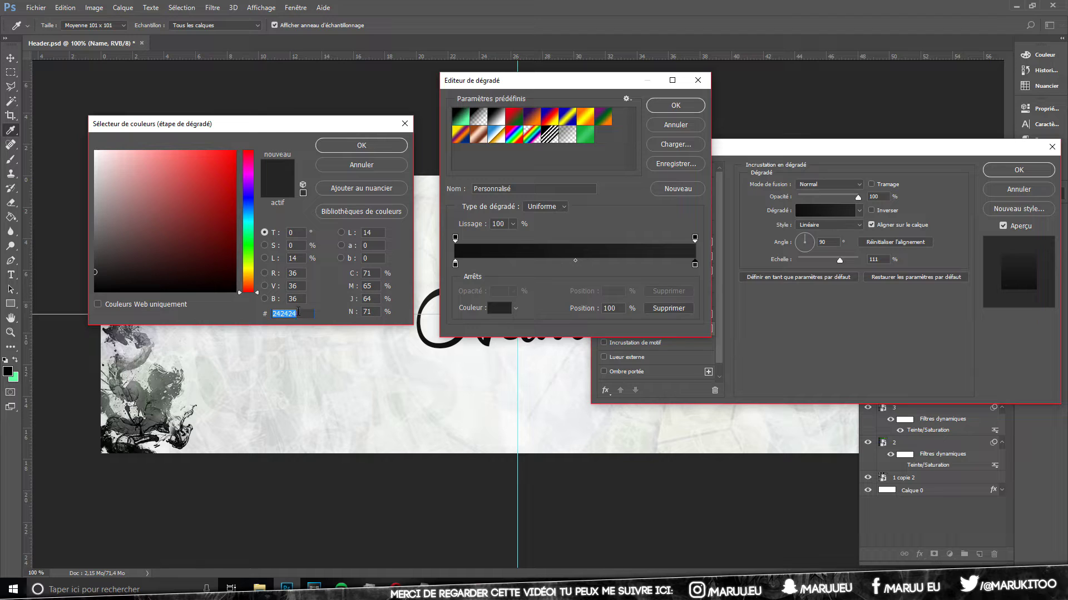
{"action": "key", "text": "Return"}
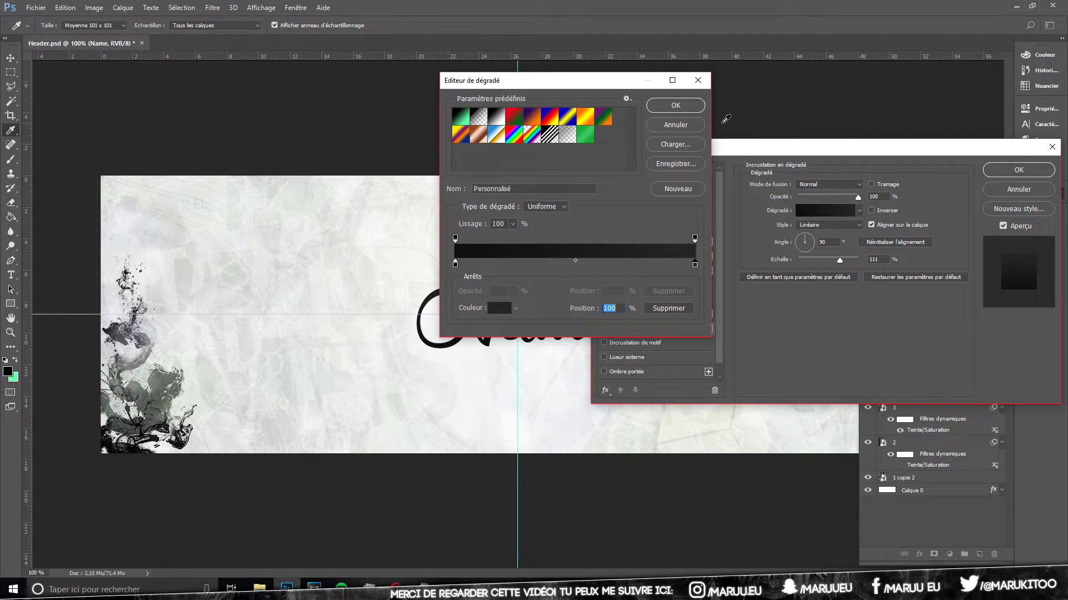
{"action": "left_click", "coordinate": [658, 107]}
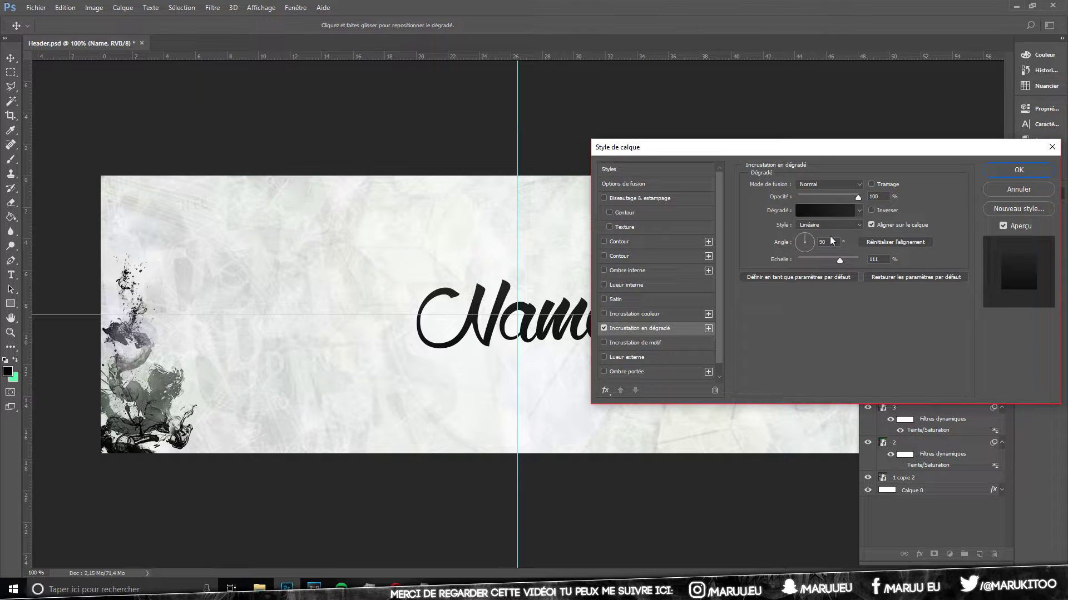
Step: Add a drop shadow at 52 opacity and a second, black drop shadow
{"action": "scroll", "coordinate": [641, 332], "scroll_direction": "down", "scroll_amount": 1}
{"action": "left_click", "coordinate": [638, 359]}
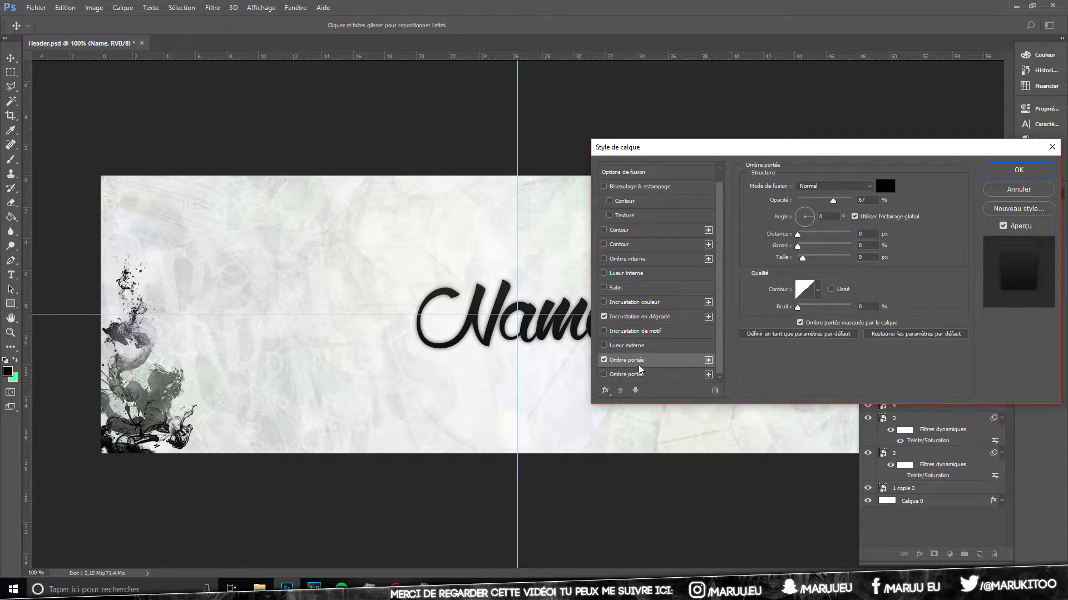
{"action": "left_click_drag", "start_coordinate": [833, 204], "coordinate": [816, 201]}
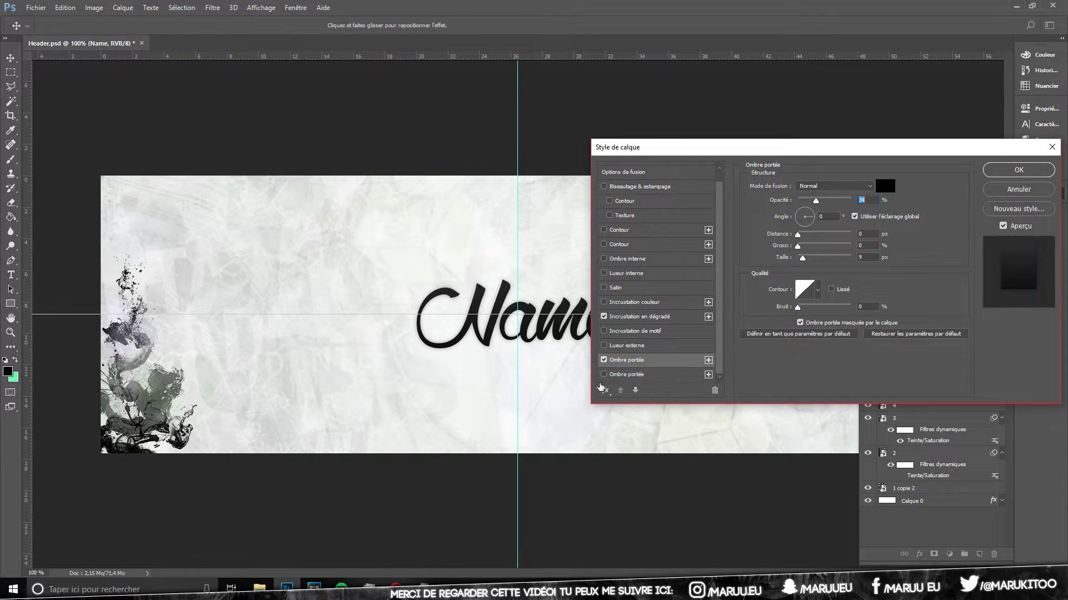
{"action": "left_click", "coordinate": [632, 375]}
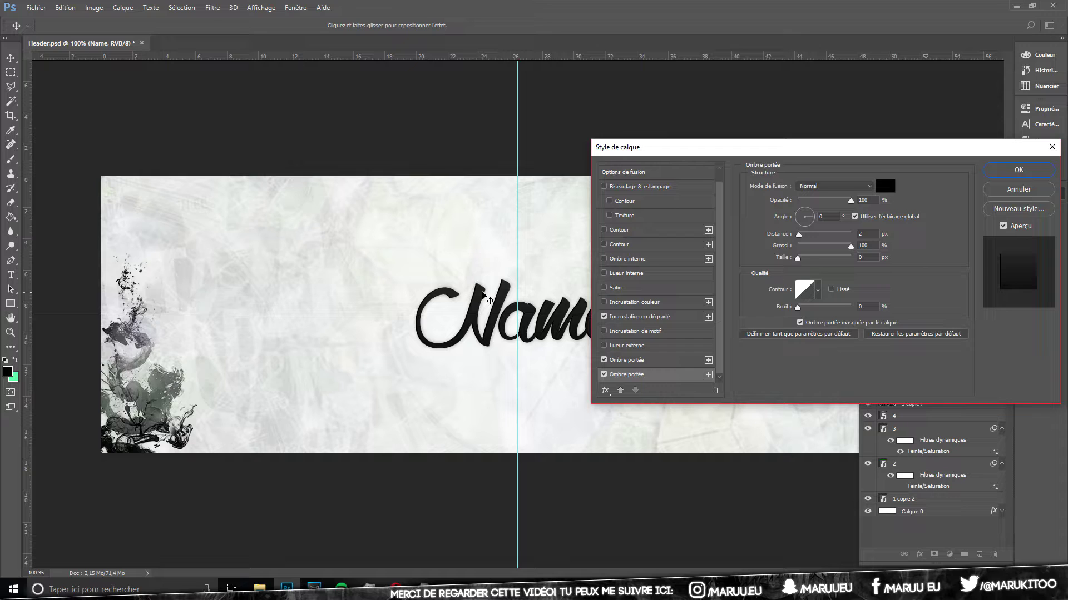
{"action": "left_click", "coordinate": [875, 235]}
{"action": "left_click", "coordinate": [884, 186]}
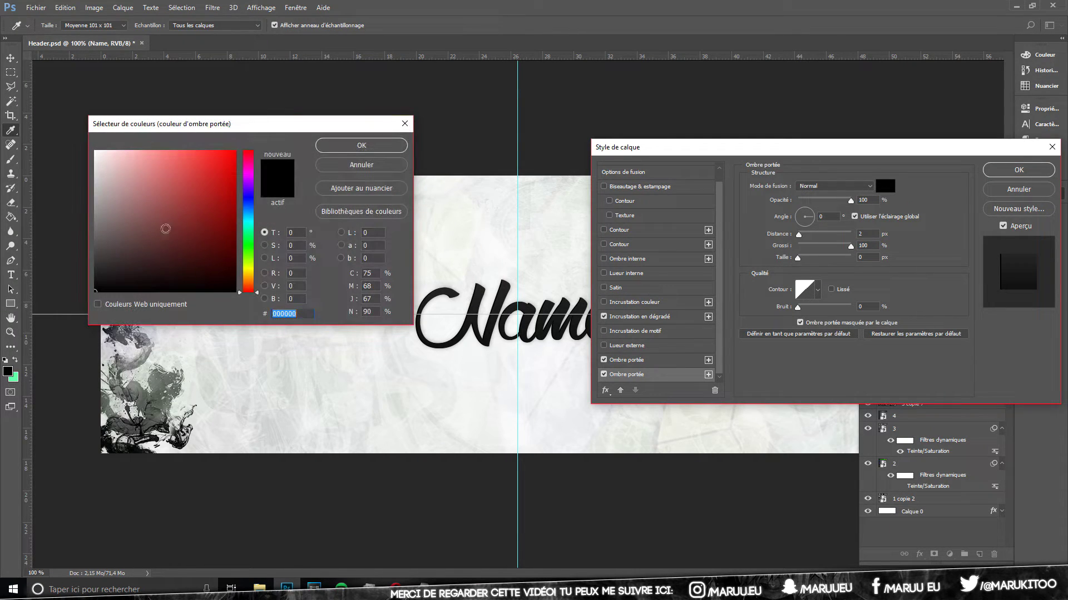
{"action": "mouse_move", "coordinate": [167, 233]}
{"action": "left_mouse_down"}
{"action": "mouse_move", "coordinate": [95, 291]}
{"action": "mouse_move", "coordinate": [270, 375]}
{"action": "left_mouse_up"}
{"action": "left_click", "coordinate": [361, 166]}
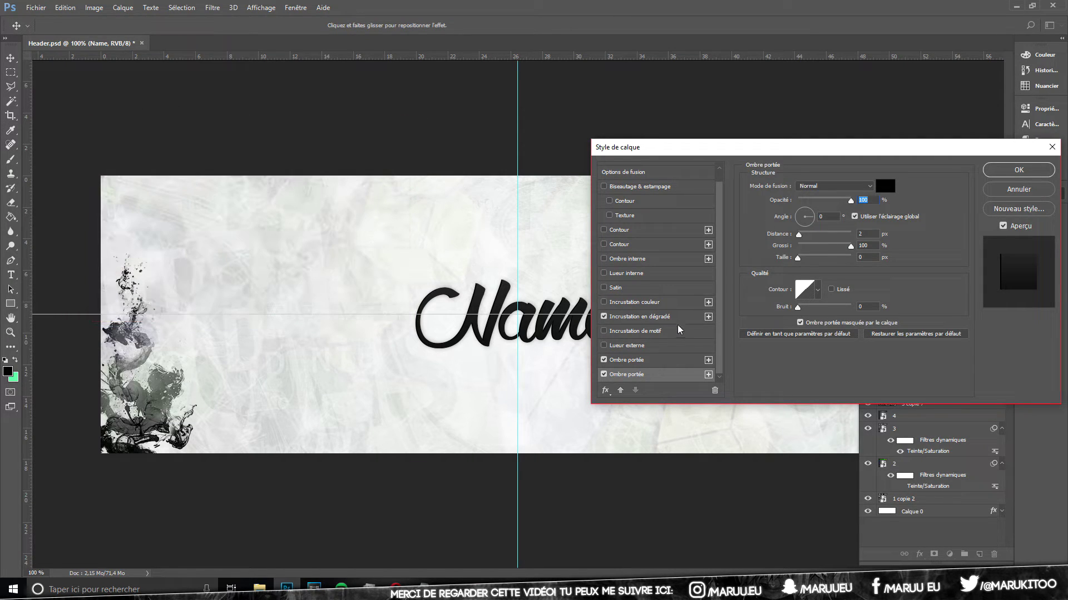
Step: Add an outer glow to Name: Normal blend, 35% opacity, 5 px, softer technique
{"action": "left_click", "coordinate": [604, 346]}
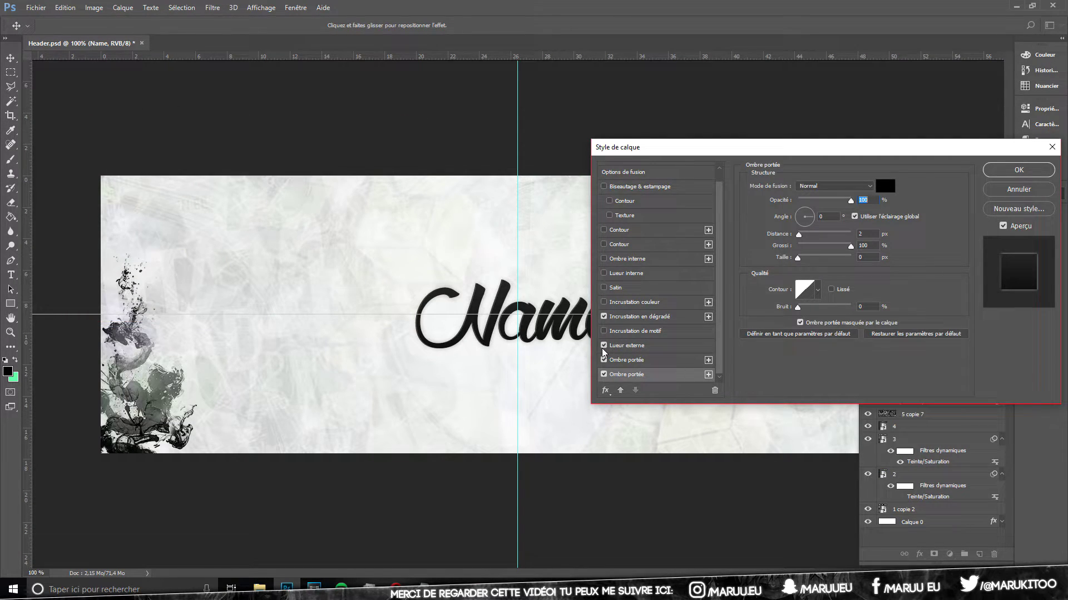
{"action": "left_click", "coordinate": [638, 351]}
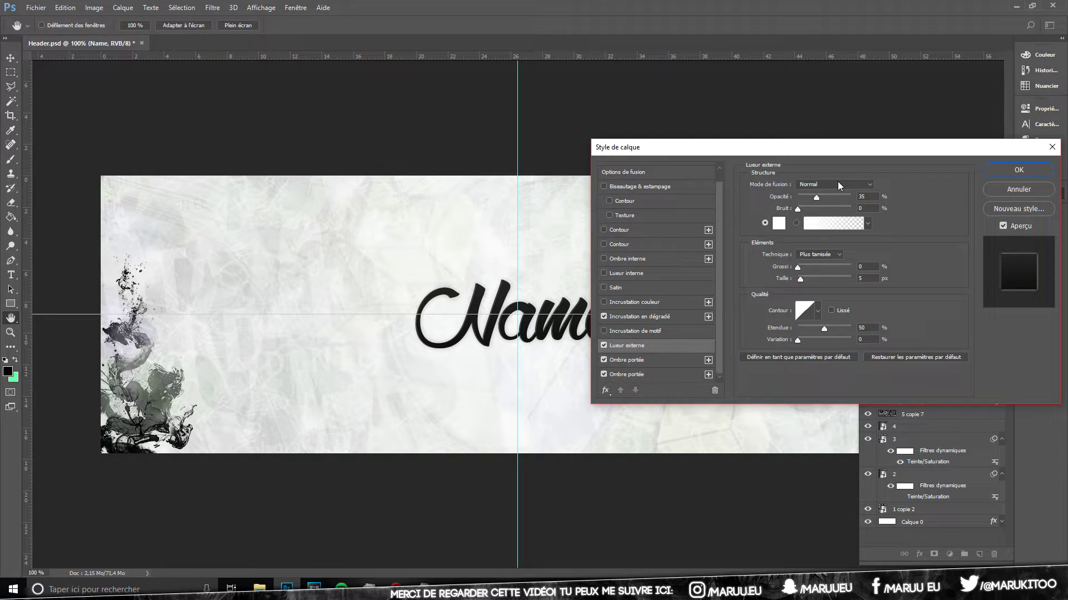
{"action": "key", "text": "Tab"}
{"action": "left_click_drag", "start_coordinate": [877, 330], "coordinate": [851, 325]}
{"action": "left_click", "coordinate": [832, 255]}
{"action": "left_click", "coordinate": [817, 256]}
{"action": "left_click", "coordinate": [868, 198]}
Step: Add a white Overlay inner glow at 40% opacity, 13 px size, 57% range, and apply the style
{"action": "left_click", "coordinate": [623, 274]}
{"action": "left_click_drag", "start_coordinate": [801, 290], "coordinate": [798, 289]}
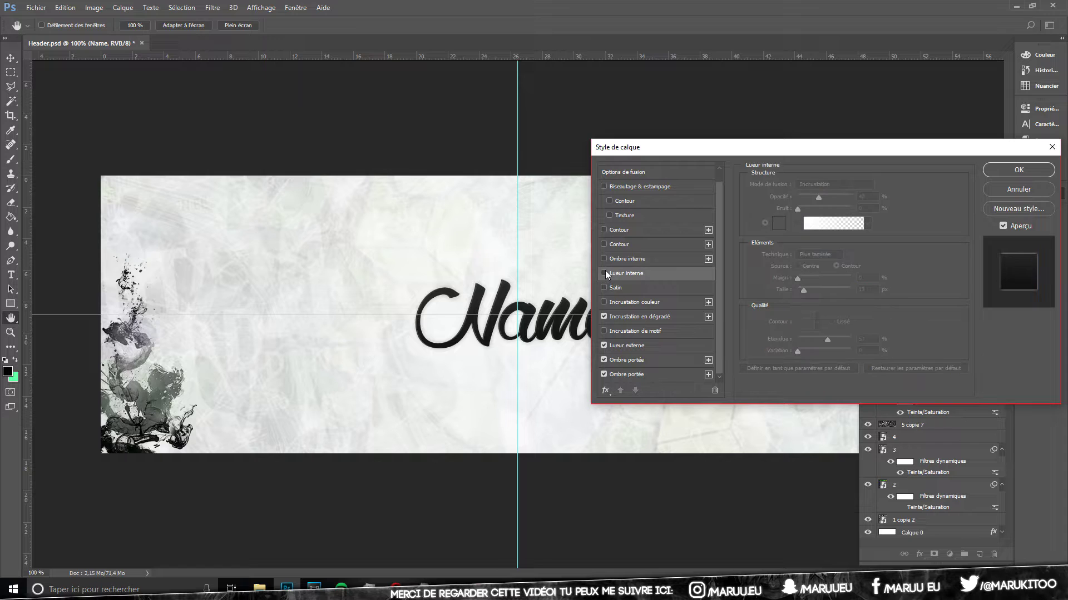
{"action": "left_click", "coordinate": [489, 275]}
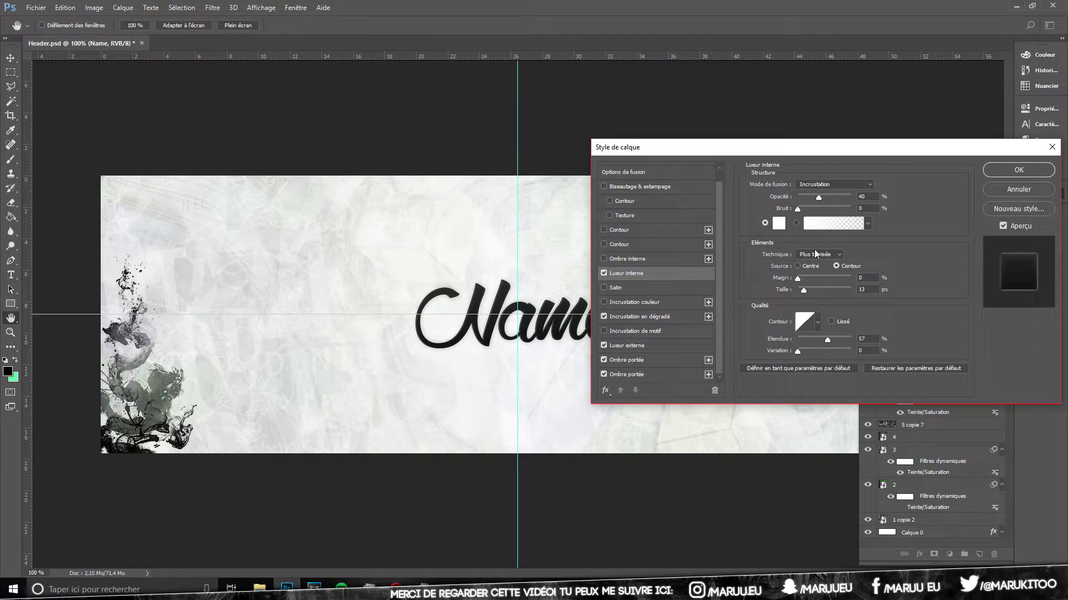
{"action": "double_click", "coordinate": [871, 196]}
{"action": "left_click", "coordinate": [779, 223]}
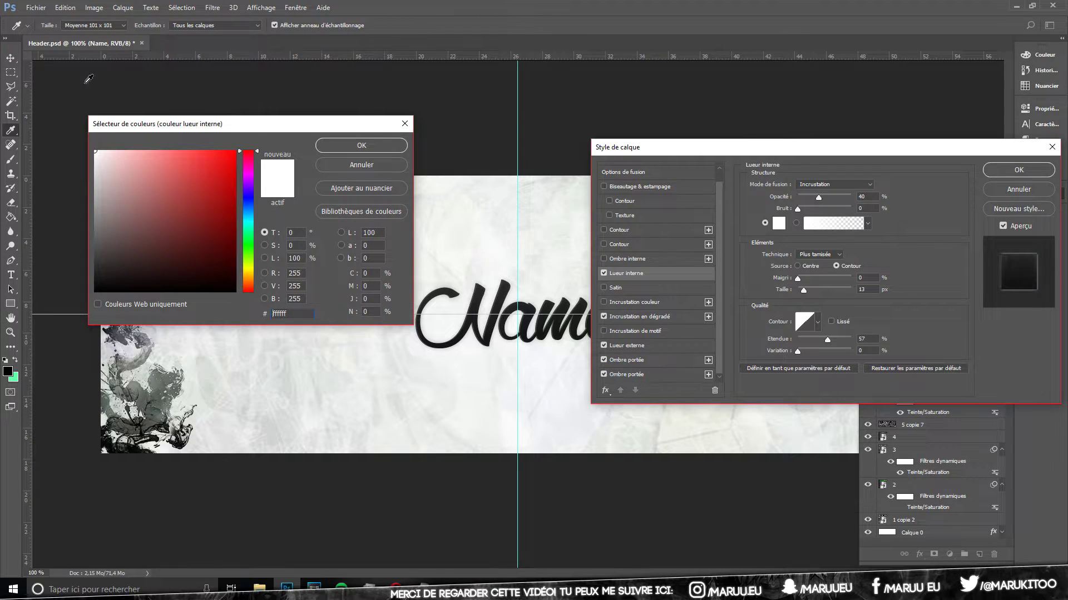
{"action": "key", "text": "Return"}
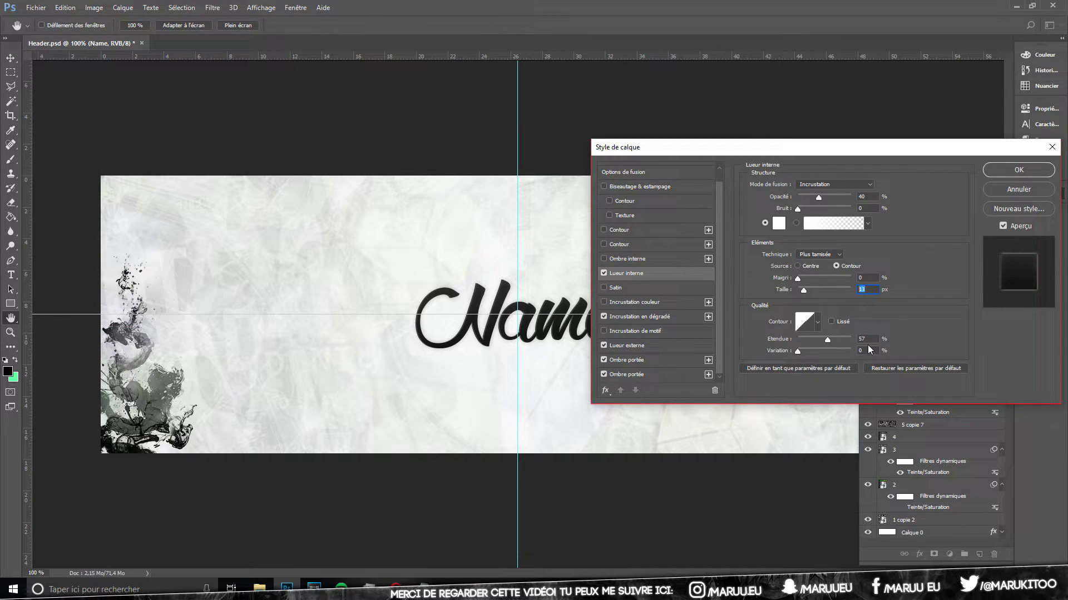
{"action": "double_click", "coordinate": [865, 338]}
{"action": "left_click", "coordinate": [1006, 168]}
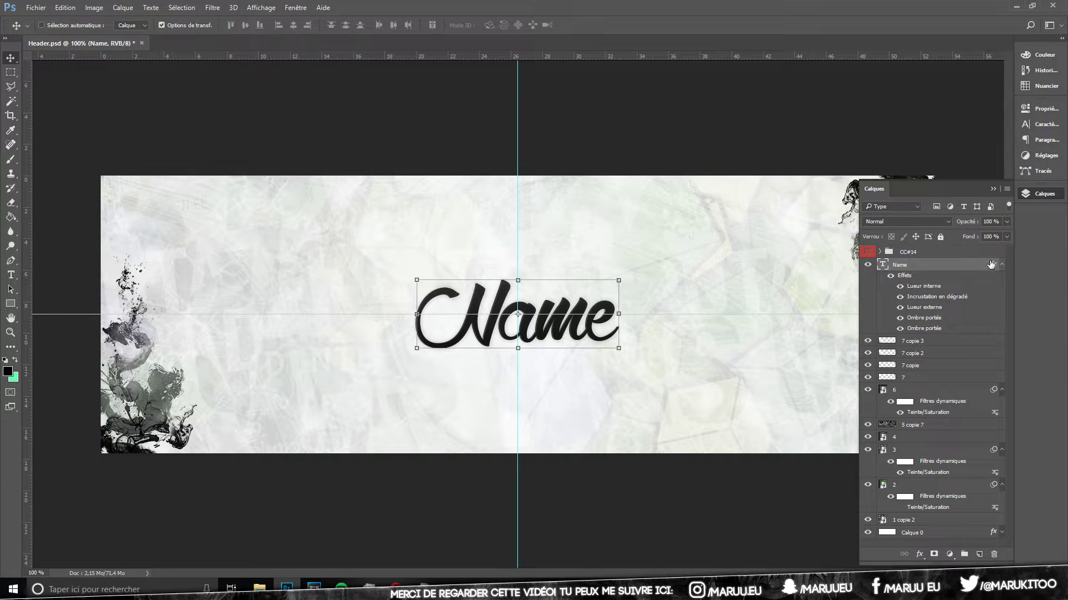
Step: Raise the 7 copie 3 overlay layer's opacity to 35%
{"action": "left_click", "coordinate": [1001, 266]}
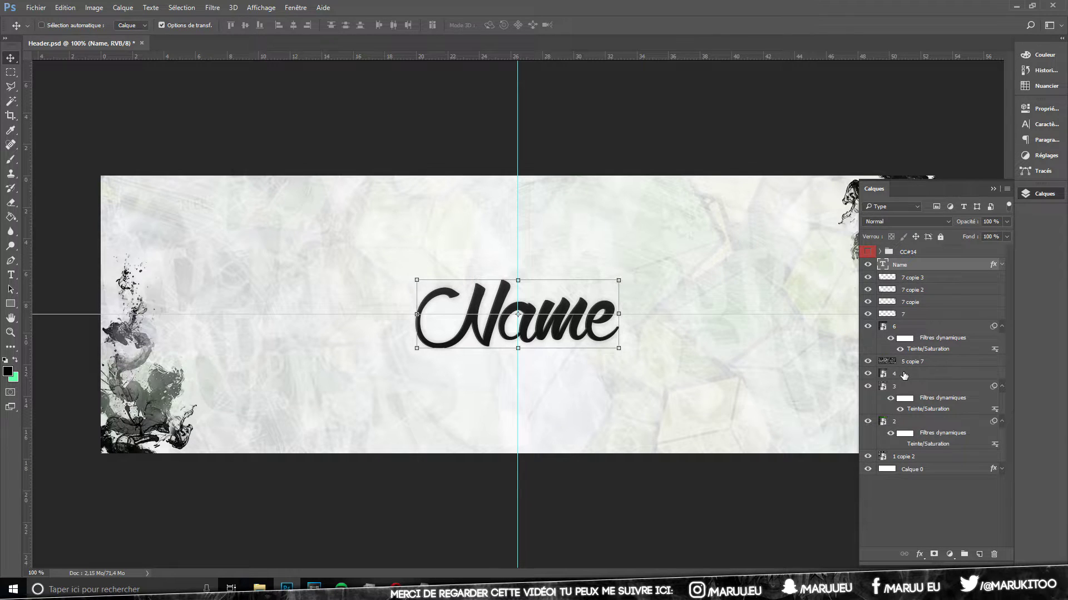
{"action": "scroll", "coordinate": [648, 322], "scroll_direction": "down", "scroll_amount": 3}
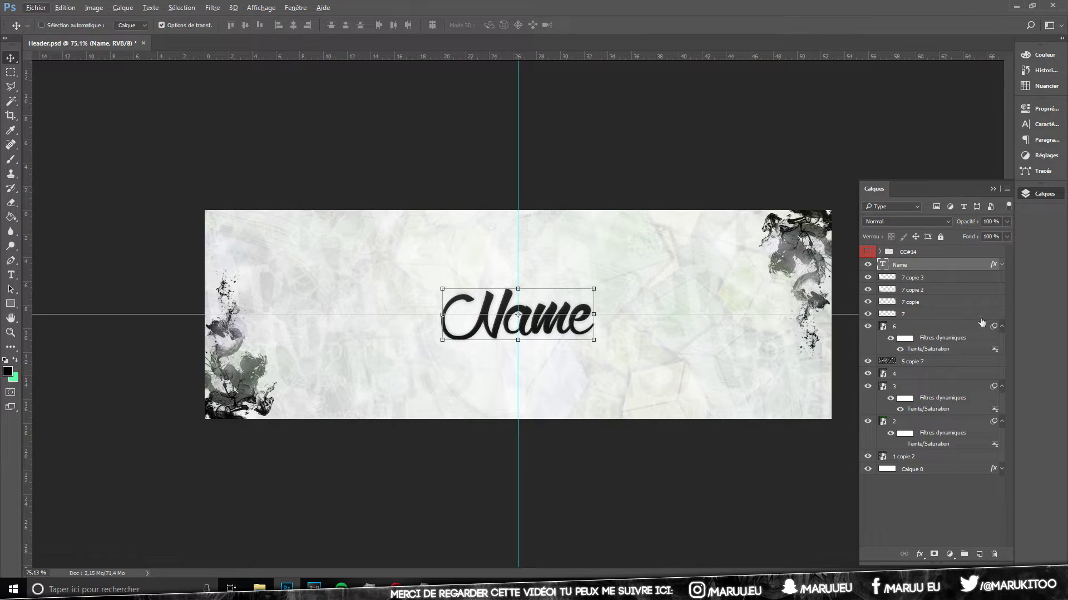
{"action": "left_click", "coordinate": [915, 278]}
{"action": "left_click_drag", "start_coordinate": [966, 226], "coordinate": [999, 222]}
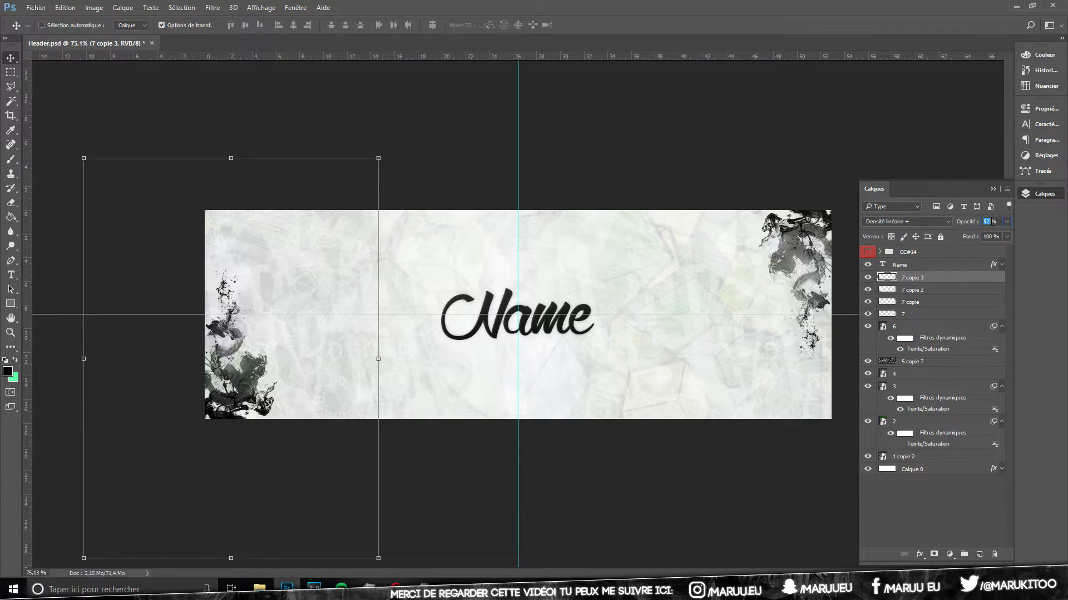
Step: Raise the 7 copie ink-splash layer's opacity from 22% to about 42%
{"action": "key", "text": "ctrl"}
{"action": "left_click", "coordinate": [916, 290]}
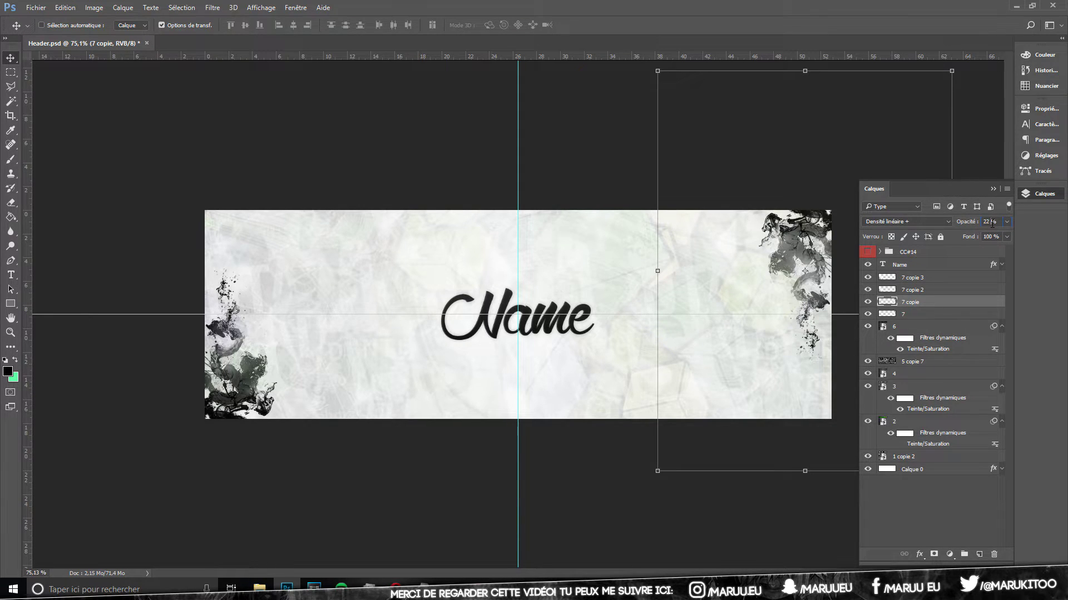
{"action": "type", "text": "5"}
{"action": "key", "text": "Return"}
{"action": "left_click_drag", "start_coordinate": [976, 224], "coordinate": [974, 226]}
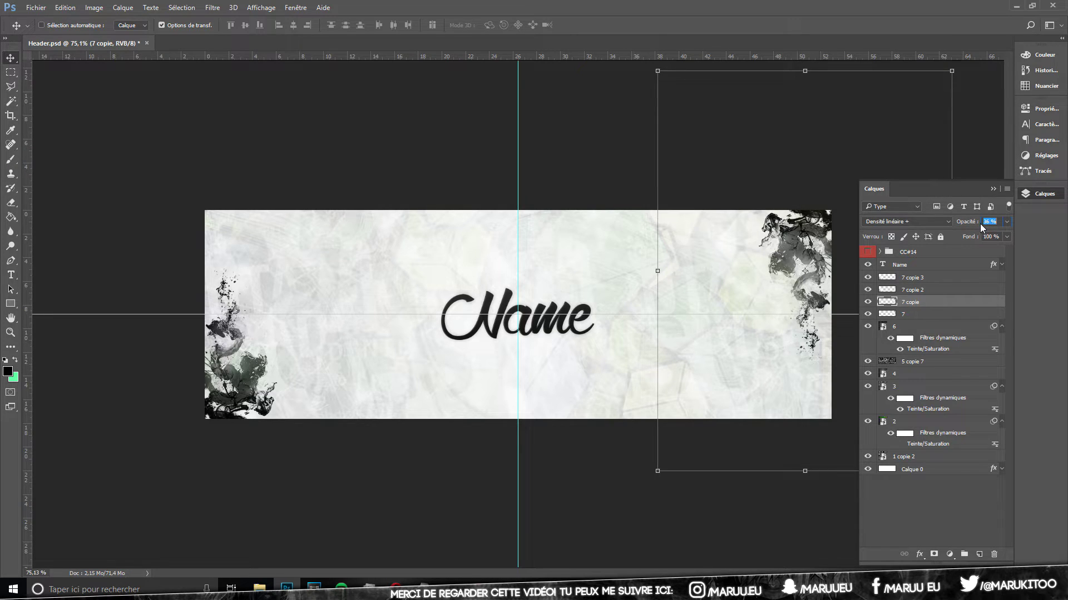
{"action": "left_click_drag", "start_coordinate": [977, 225], "coordinate": [981, 224]}
{"action": "left_click", "coordinate": [913, 269]}
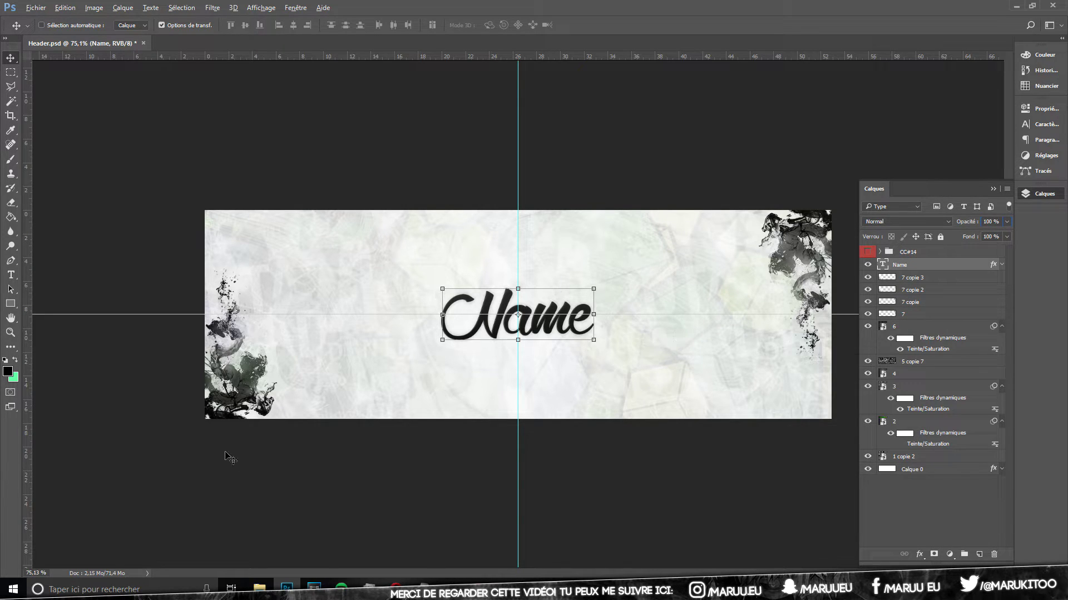
Step: Place image 9, the orange triangles, scaled to about 63% and tilted, right of Name
{"action": "left_click", "coordinate": [1046, 194]}
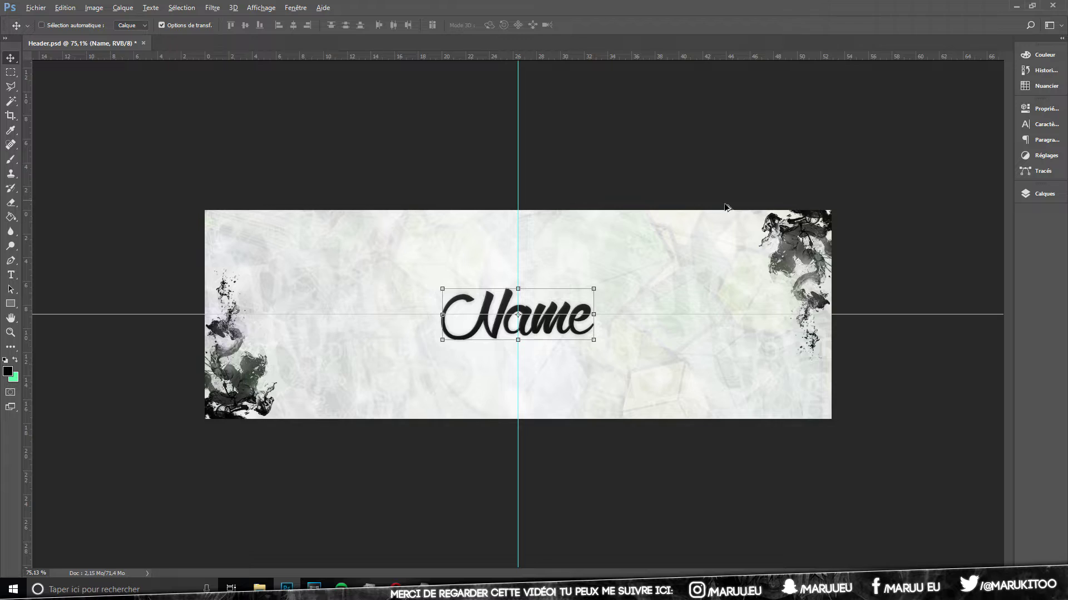
{"action": "scroll", "coordinate": [662, 238], "scroll_direction": "up", "scroll_amount": 2}
{"action": "left_click", "coordinate": [259, 588]}
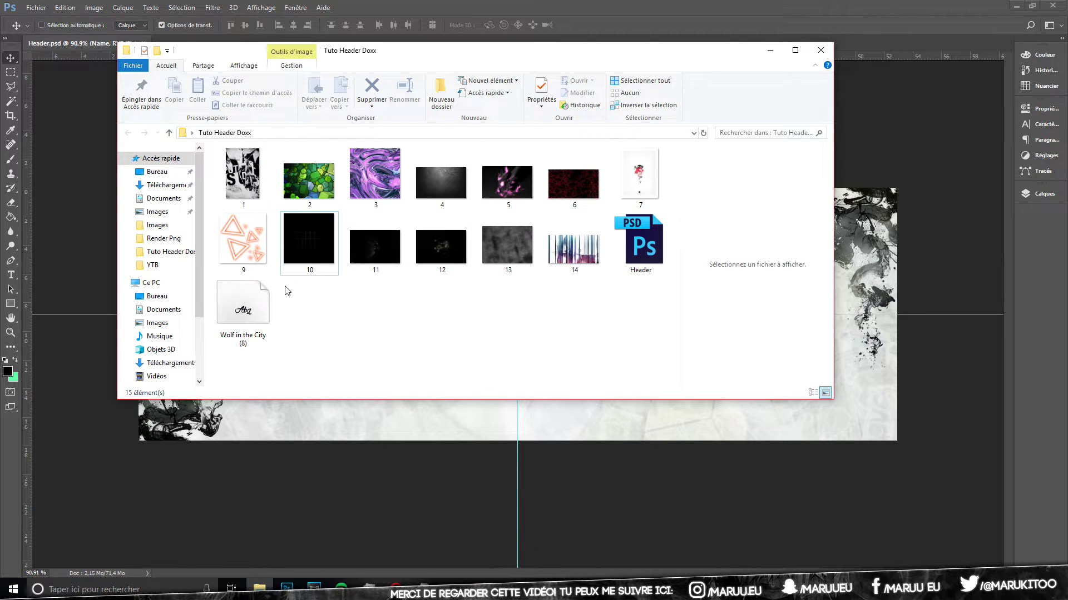
{"action": "mouse_move", "coordinate": [249, 242]}
{"action": "left_mouse_down"}
{"action": "mouse_move", "coordinate": [378, 360]}
{"action": "mouse_move", "coordinate": [486, 429]}
{"action": "left_mouse_up"}
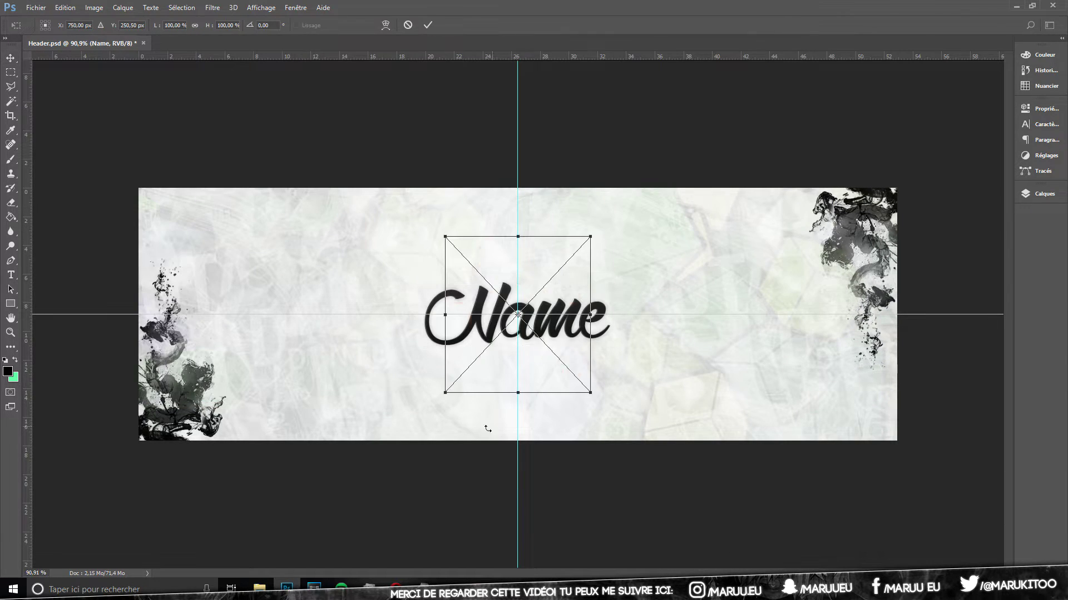
{"action": "mouse_move", "coordinate": [595, 239]}
{"action": "left_mouse_down"}
{"action": "mouse_move", "coordinate": [531, 268]}
{"action": "mouse_move", "coordinate": [547, 280]}
{"action": "left_mouse_up"}
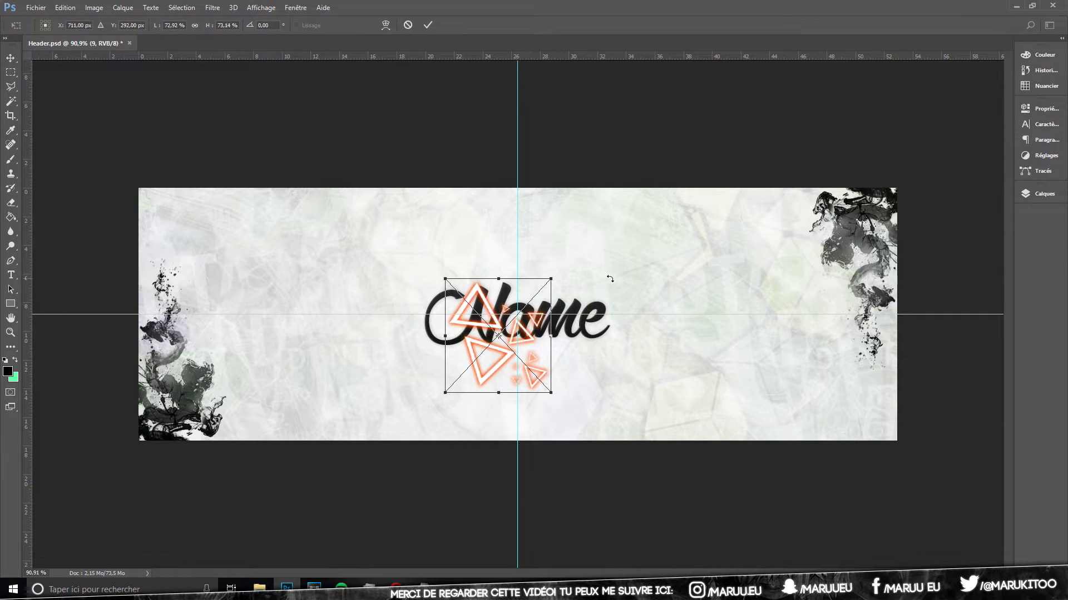
{"action": "left_click_drag", "start_coordinate": [497, 339], "coordinate": [614, 306]}
{"action": "mouse_move", "coordinate": [679, 356]}
{"action": "left_mouse_down"}
{"action": "mouse_move", "coordinate": [675, 365]}
{"action": "mouse_move", "coordinate": [706, 331]}
{"action": "left_mouse_up"}
{"action": "left_click_drag", "start_coordinate": [631, 284], "coordinate": [643, 289]}
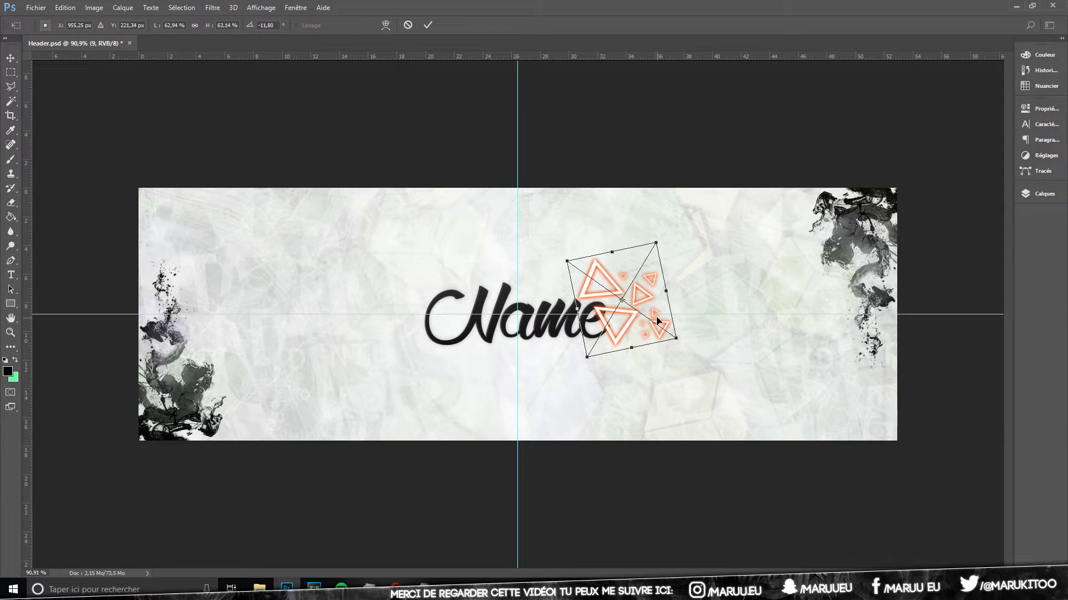
{"action": "key", "text": "Return"}
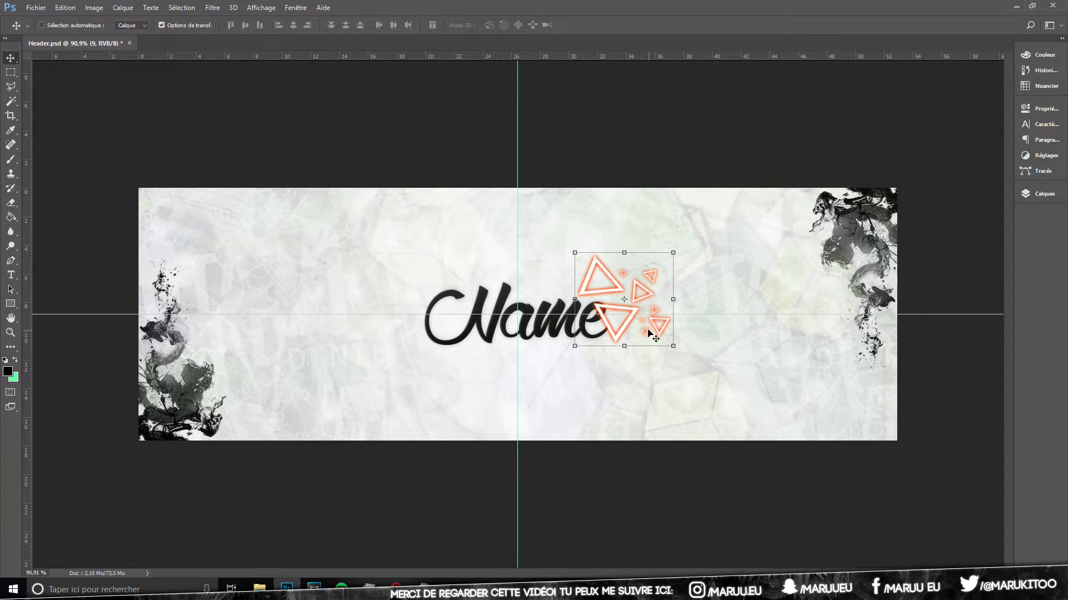
Step: Rotate the triangles to about -13° and nudge them slightly right and down
{"action": "mouse_move", "coordinate": [683, 358]}
{"action": "left_mouse_down"}
{"action": "mouse_move", "coordinate": [683, 336]}
{"action": "mouse_move", "coordinate": [749, 329]}
{"action": "mouse_move", "coordinate": [756, 351]}
{"action": "left_mouse_up"}
{"action": "key", "text": "Right"}
{"action": "key", "text": "Right"}
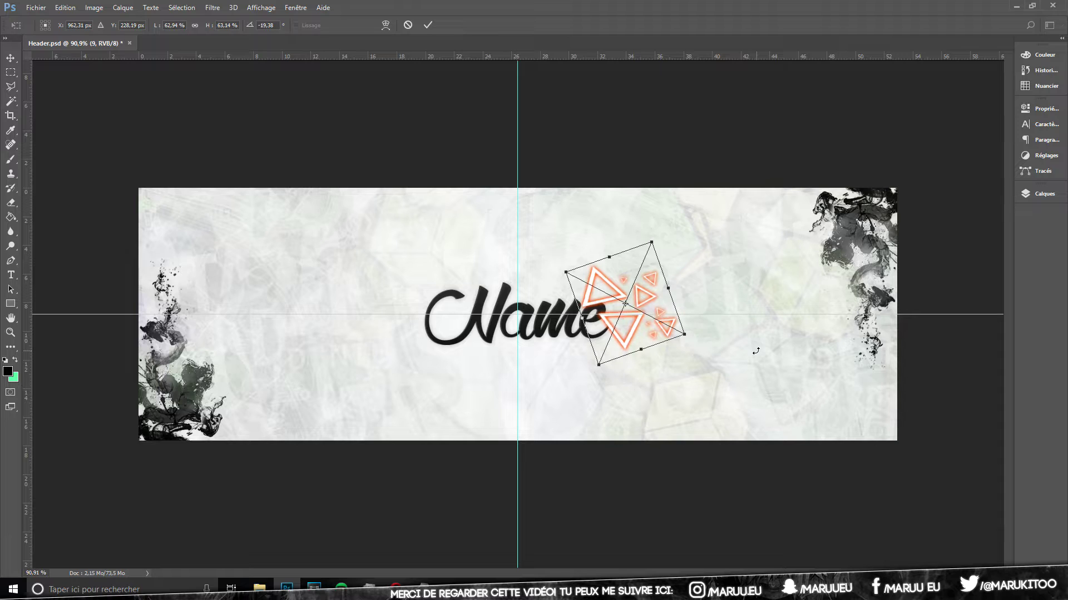
{"action": "key", "text": "Down"}
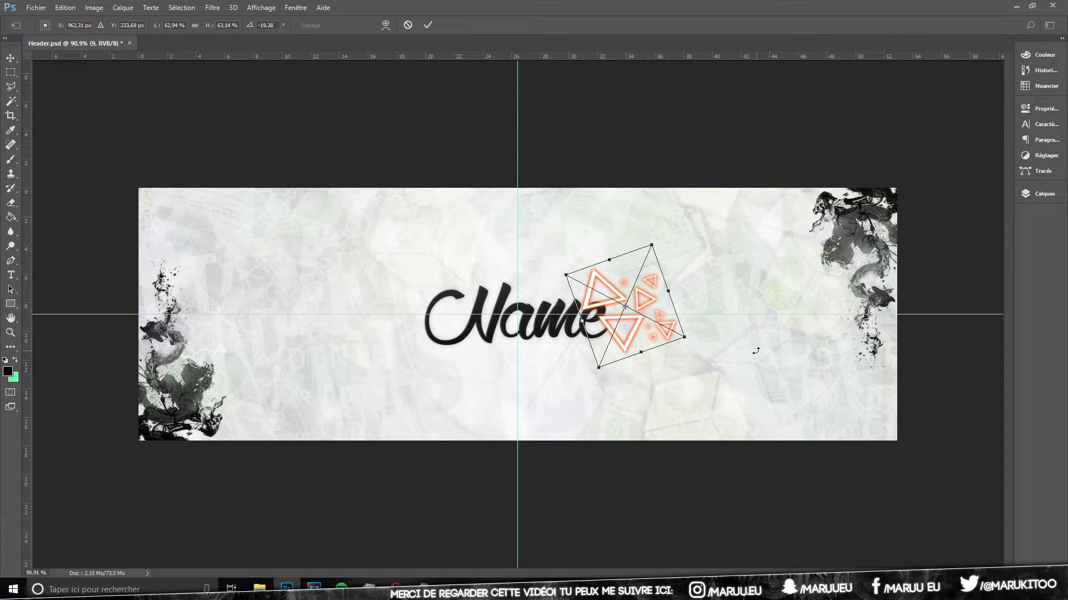
{"action": "key", "text": "Return"}
Step: Duplicate the triangles as 9 copie, rotated about -43° and placed left of Name
{"action": "key", "text": "ctrl+j"}
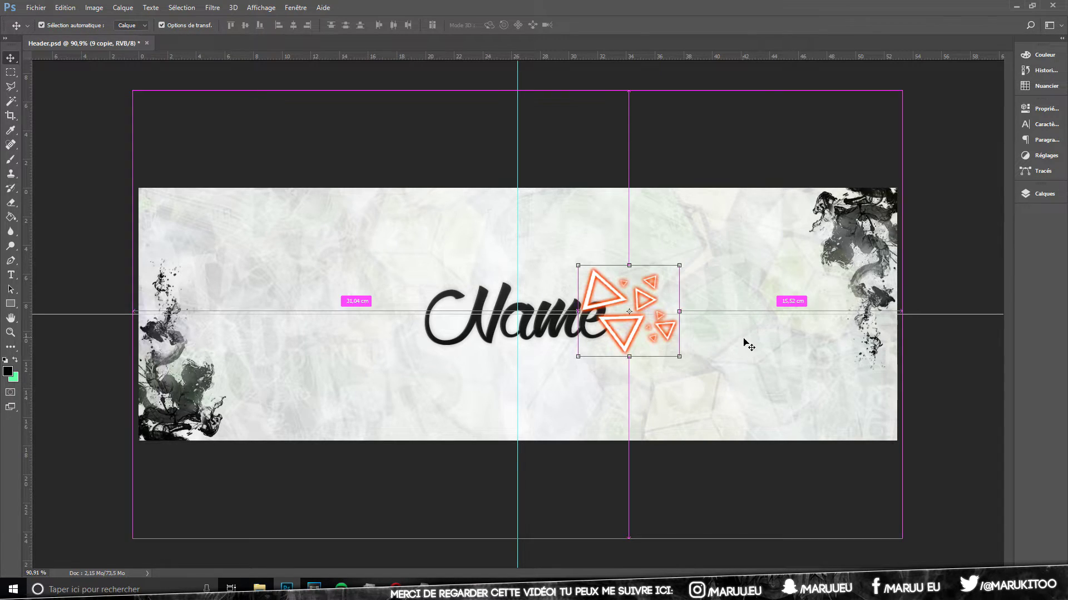
{"action": "key", "text": "ctrl+t"}
{"action": "mouse_move", "coordinate": [685, 257]}
{"action": "left_mouse_down"}
{"action": "mouse_move", "coordinate": [624, 222]}
{"action": "mouse_move", "coordinate": [534, 375]}
{"action": "left_mouse_up"}
{"action": "mouse_move", "coordinate": [654, 333]}
{"action": "left_mouse_down"}
{"action": "mouse_move", "coordinate": [420, 364]}
{"action": "mouse_move", "coordinate": [443, 371]}
{"action": "left_mouse_up"}
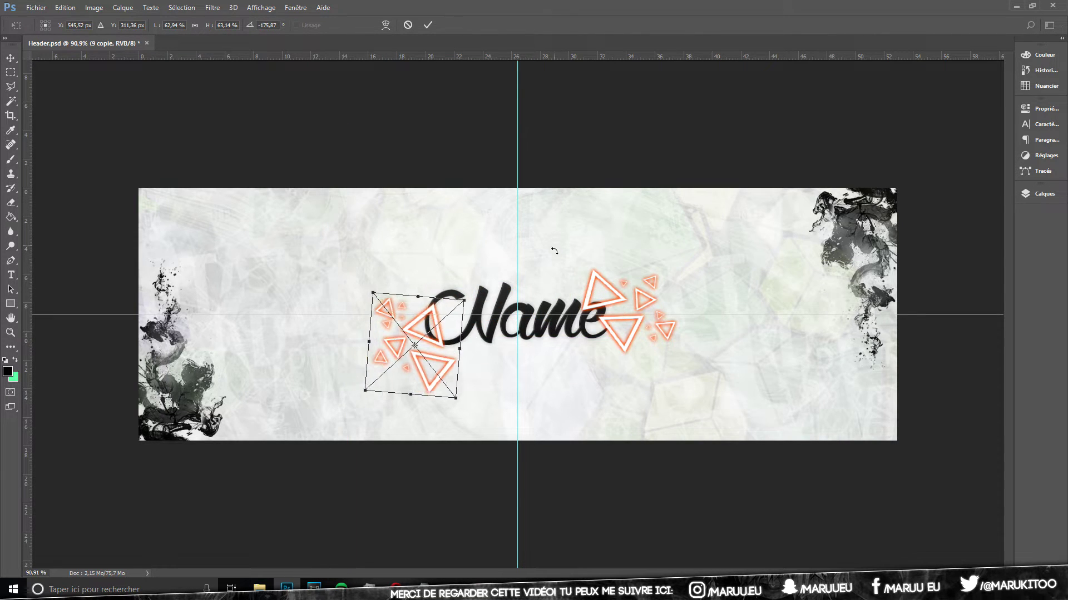
{"action": "mouse_move", "coordinate": [553, 250]}
{"action": "left_mouse_down"}
{"action": "mouse_move", "coordinate": [541, 558]}
{"action": "mouse_move", "coordinate": [369, 508]}
{"action": "left_mouse_up"}
{"action": "mouse_move", "coordinate": [456, 364]}
{"action": "left_mouse_down"}
{"action": "mouse_move", "coordinate": [469, 352]}
{"action": "mouse_move", "coordinate": [451, 350]}
{"action": "mouse_move", "coordinate": [487, 343]}
{"action": "left_mouse_up"}
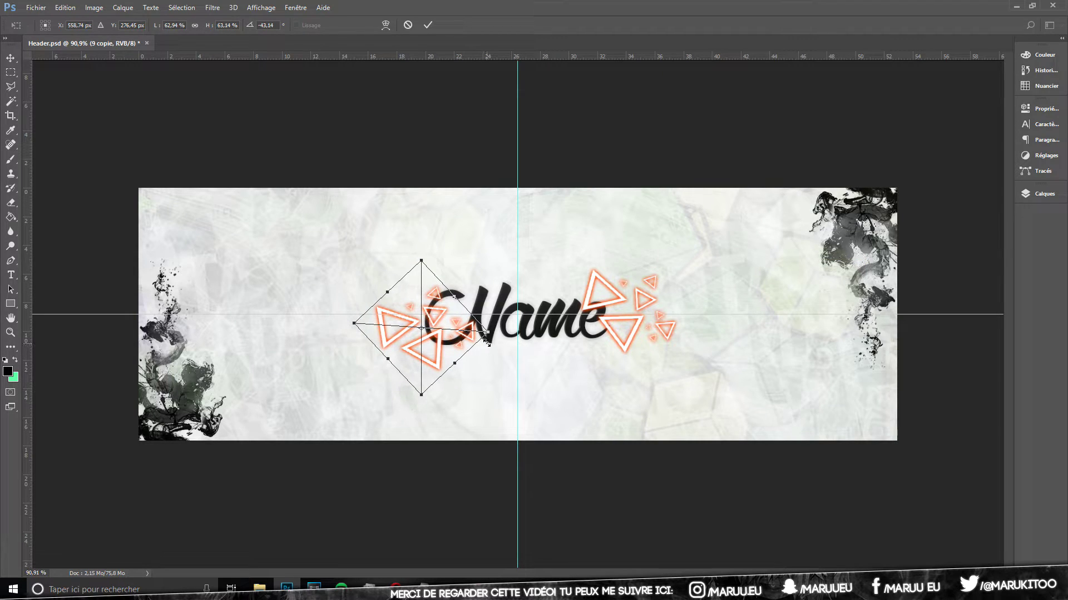
{"action": "key", "text": "Return"}
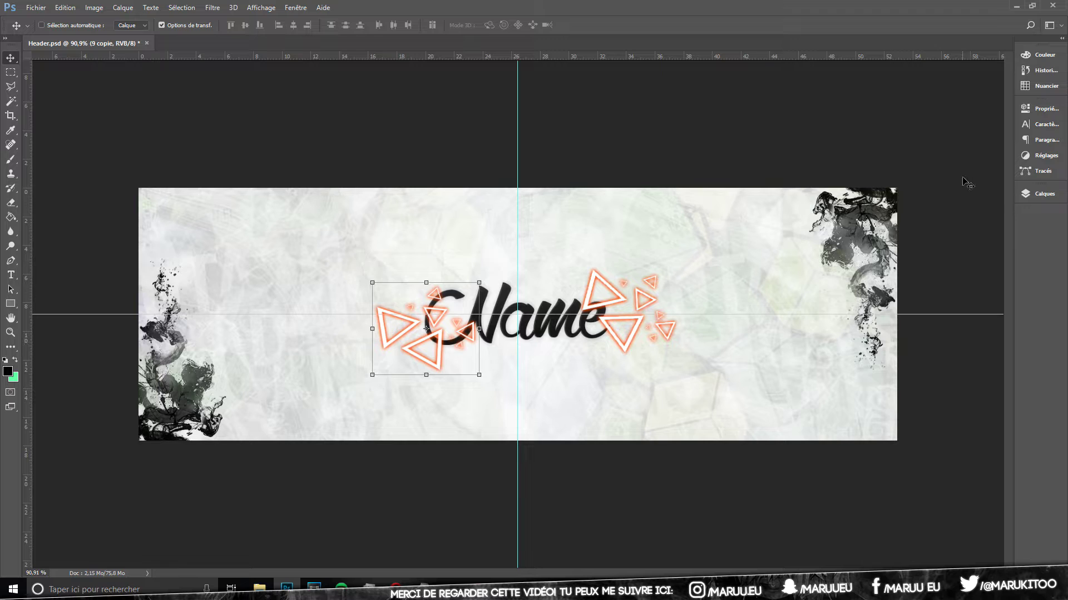
Step: Turn 9 copie black with -100 saturation and inversion, then lighten it to +12
{"action": "key", "text": "ctrl+u"}
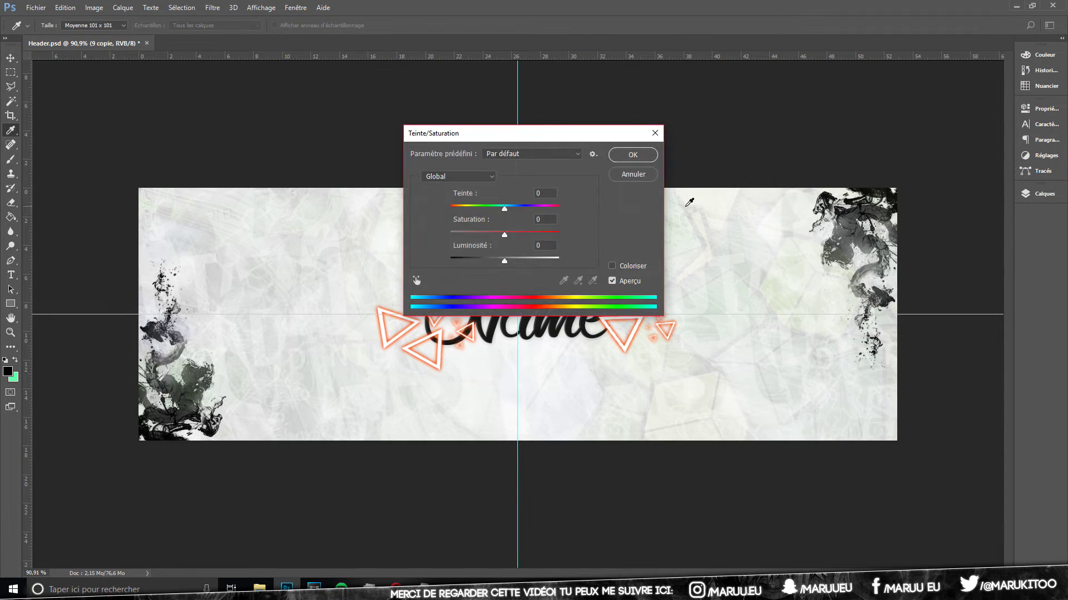
{"action": "left_click_drag", "start_coordinate": [506, 237], "coordinate": [439, 236]}
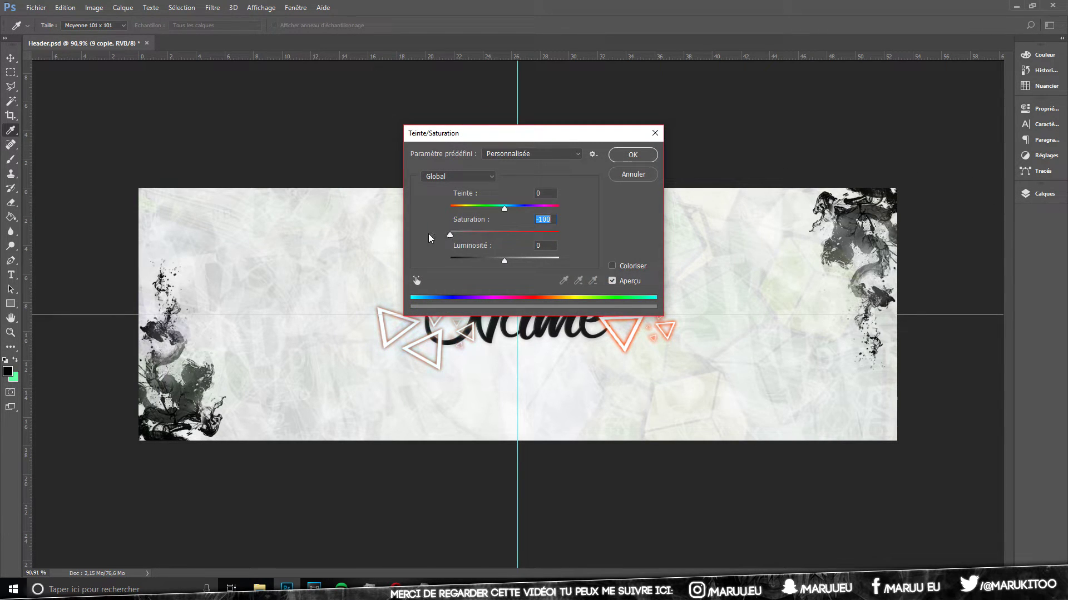
{"action": "left_click", "coordinate": [633, 155]}
{"action": "key", "text": "ctrl+i"}
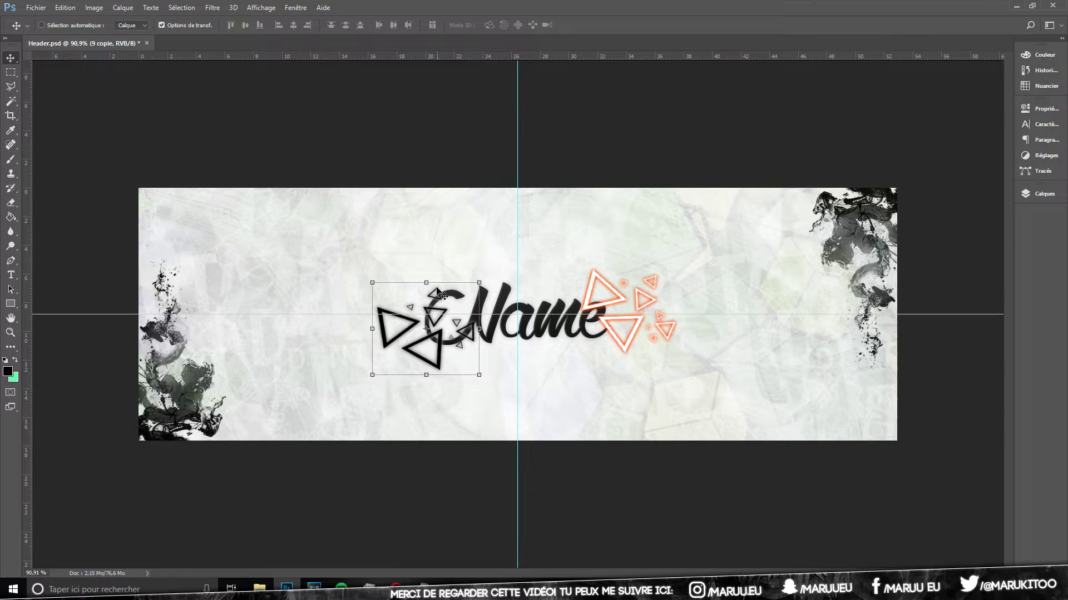
{"action": "key", "text": "ctrl+u"}
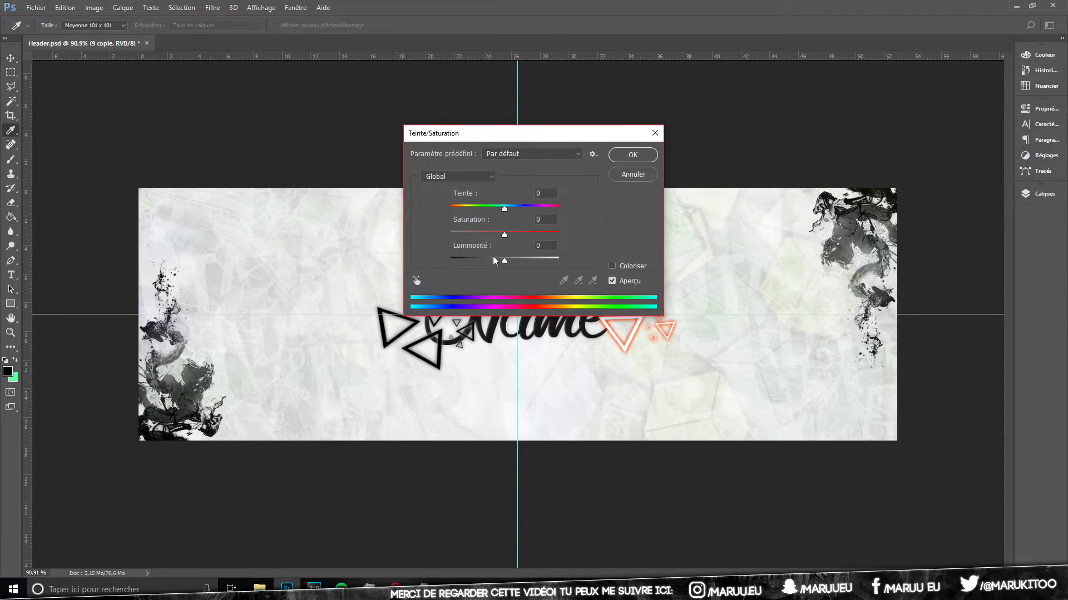
{"action": "left_click_drag", "start_coordinate": [505, 261], "coordinate": [511, 257]}
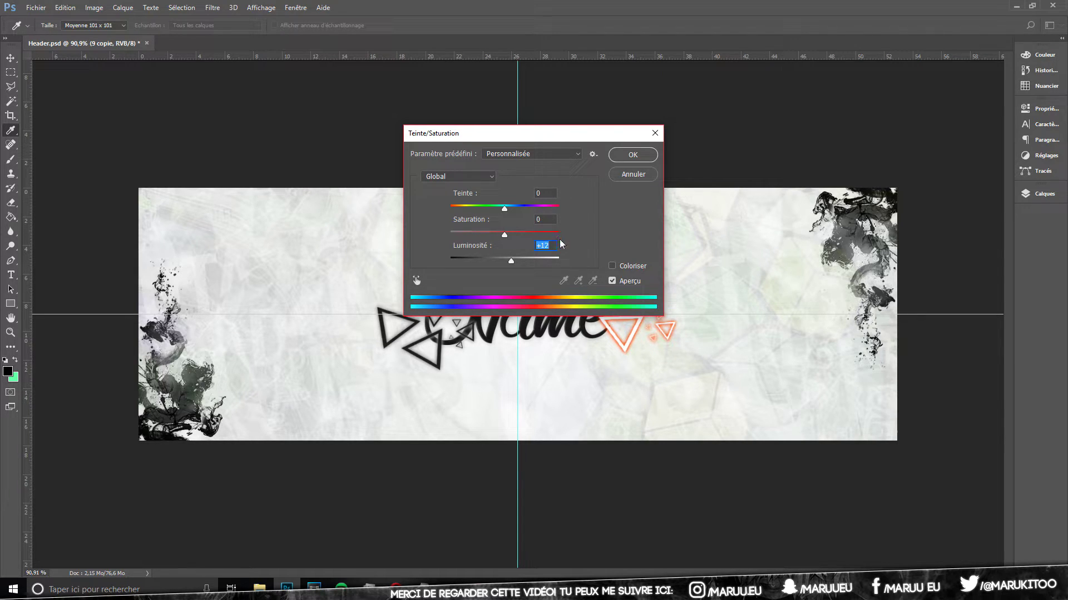
{"action": "left_click", "coordinate": [625, 162]}
Step: Select layer 9 and turn its orange triangles black with -100 saturation and inversion
{"action": "key", "text": "v"}
{"action": "left_click", "coordinate": [1035, 194]}
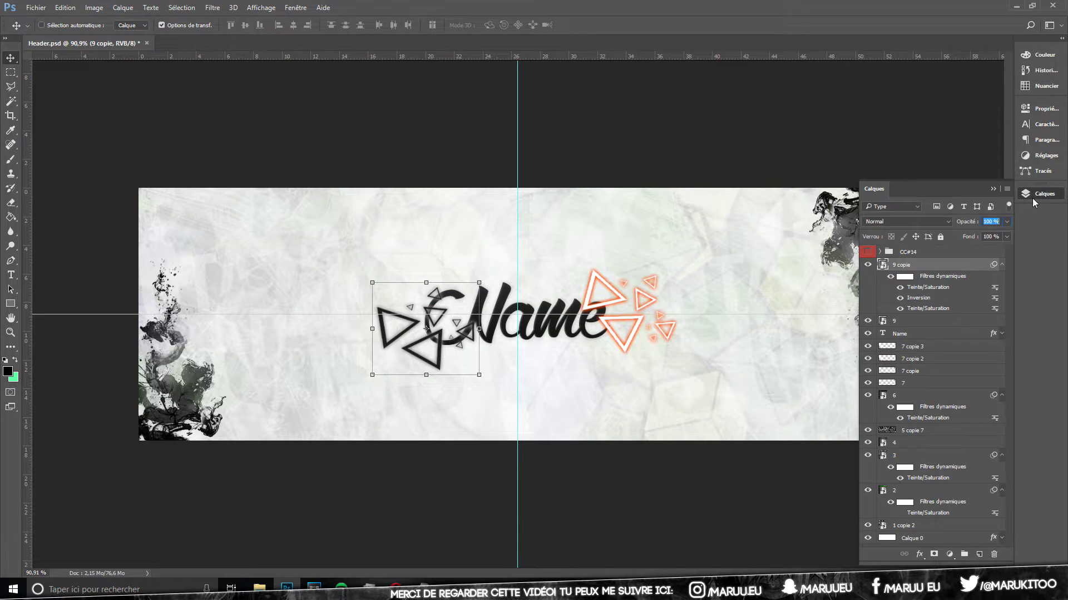
{"action": "left_click", "coordinate": [934, 322]}
{"action": "key", "text": "ctrl+u"}
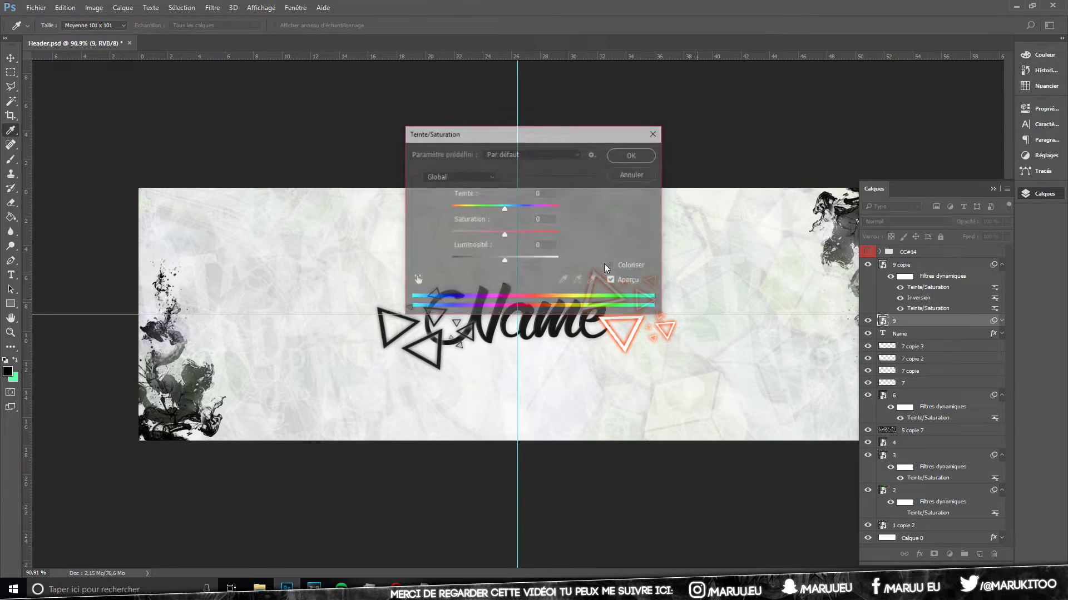
{"action": "left_click_drag", "start_coordinate": [505, 235], "coordinate": [425, 221]}
{"action": "left_click", "coordinate": [637, 158]}
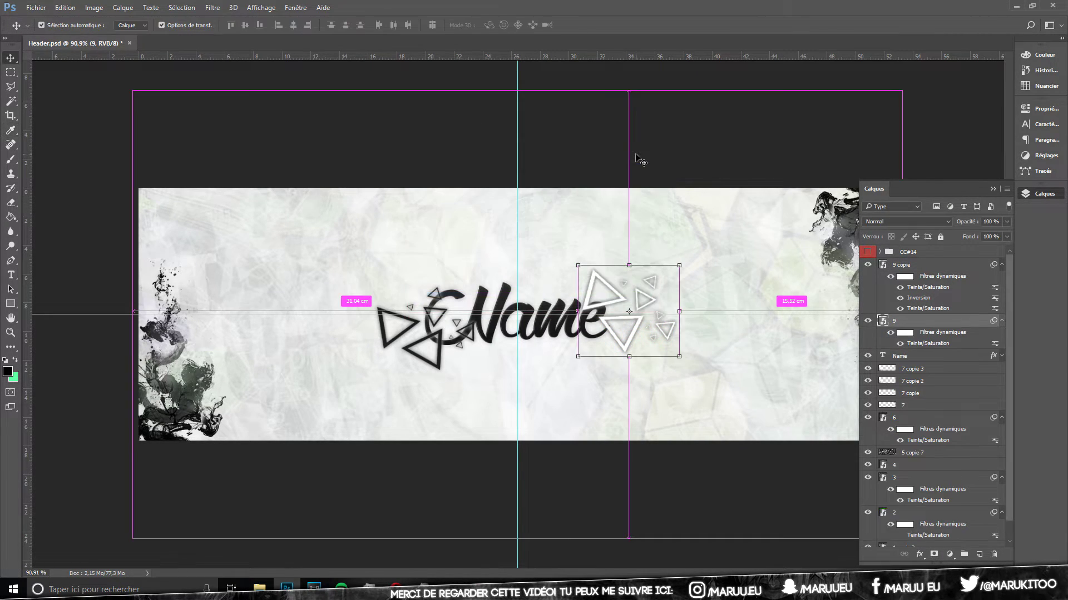
{"action": "key", "text": "ctrl+i"}
Step: Lighten layer 9 to +12 and collapse the filter lists of layers 9 and 9 copie
{"action": "key", "text": "ctrl+u"}
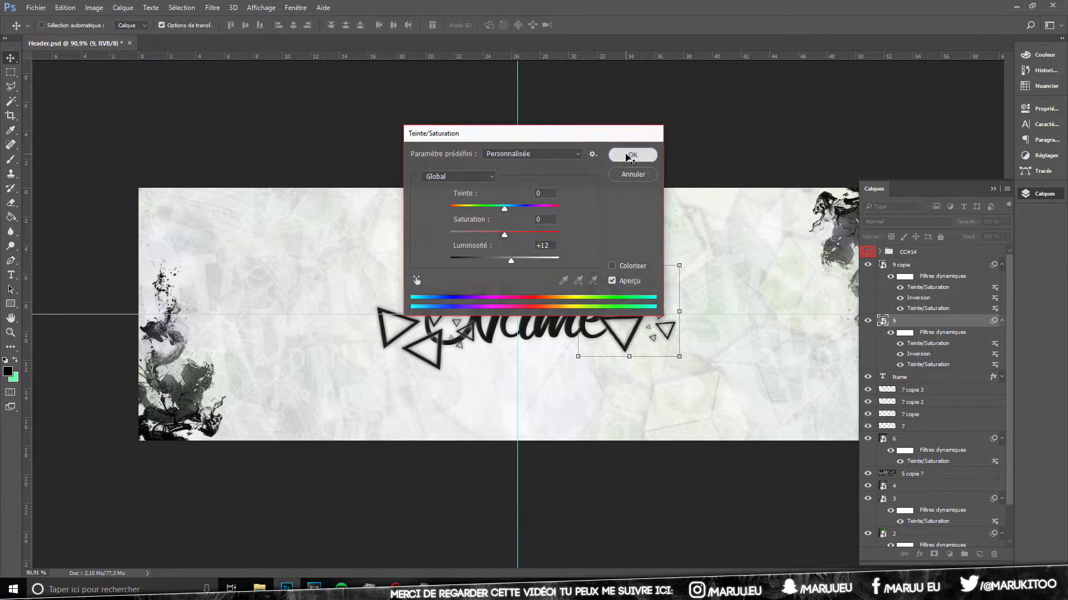
{"action": "left_click", "coordinate": [633, 154]}
{"action": "key", "text": "v"}
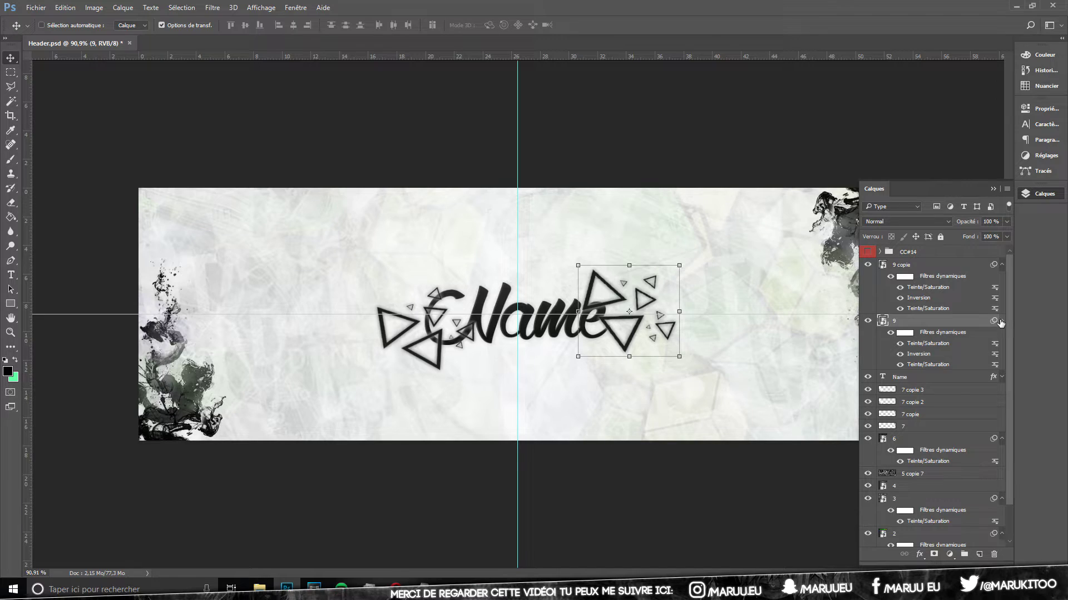
{"action": "left_click", "coordinate": [1000, 321]}
{"action": "left_click", "coordinate": [990, 253]}
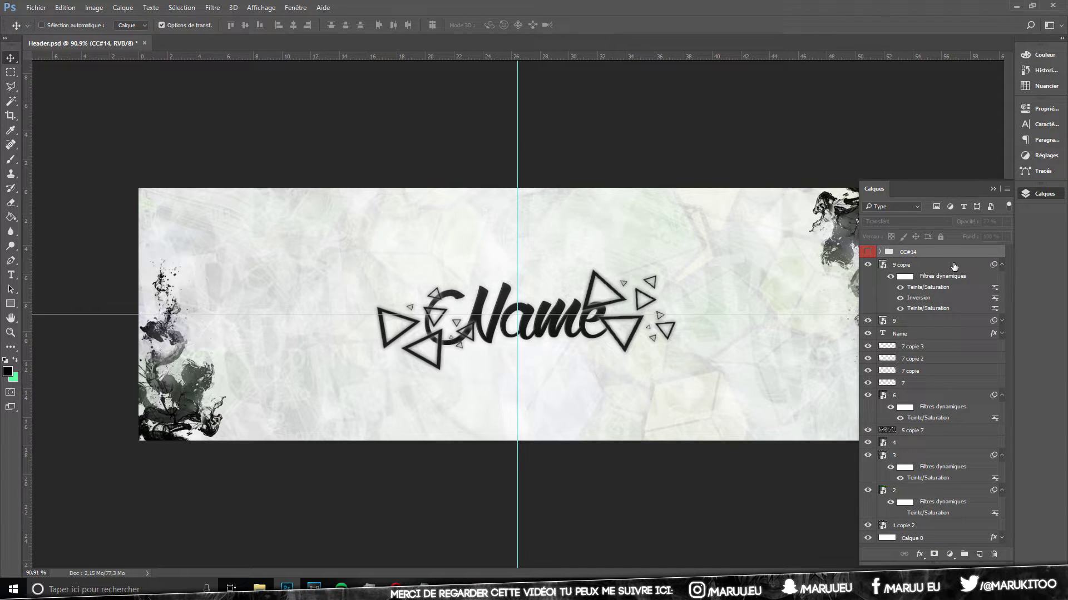
{"action": "left_click", "coordinate": [1001, 265]}
{"action": "left_click", "coordinate": [940, 265]}
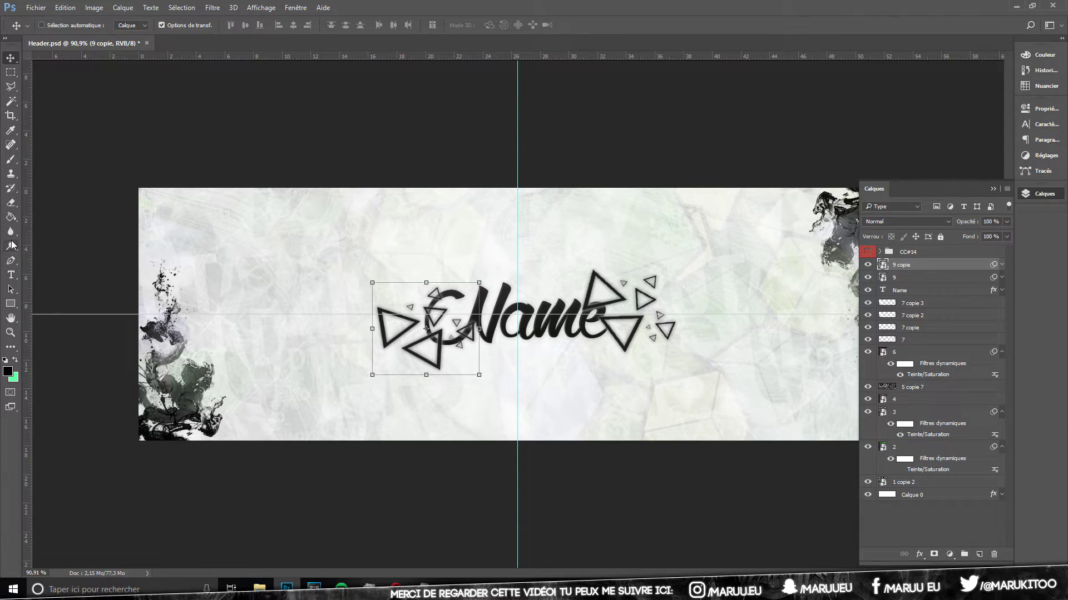
Step: Convert the Name layer to a smart object, then rasterize it via the Eraser's prompt
{"action": "left_click", "coordinate": [914, 290]}
{"action": "right_click", "coordinate": [915, 291]}
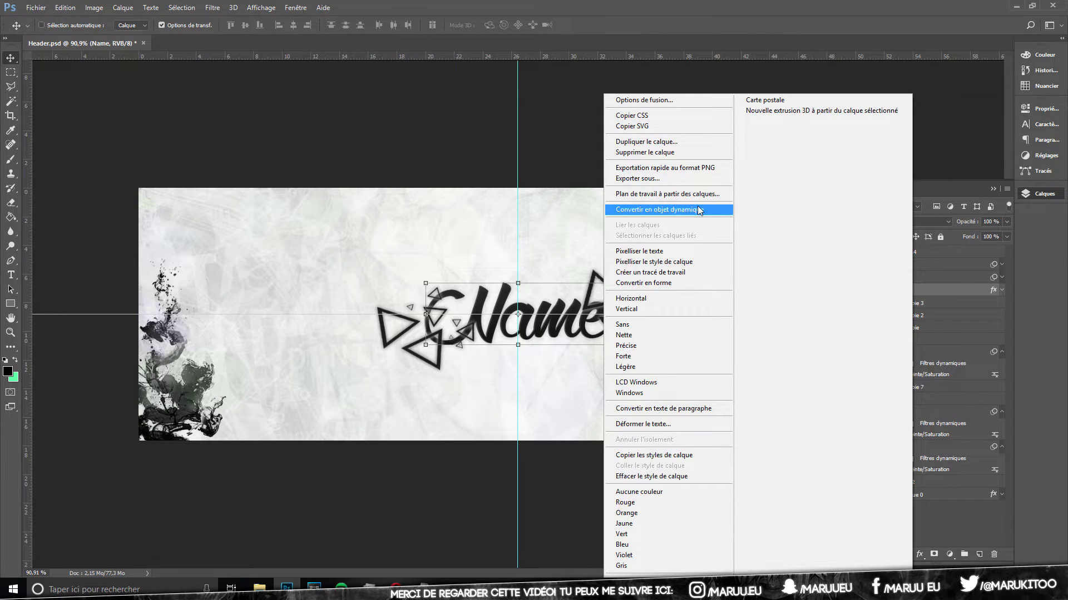
{"action": "left_click", "coordinate": [699, 211]}
{"action": "left_click", "coordinate": [11, 203]}
{"action": "left_click", "coordinate": [362, 210]}
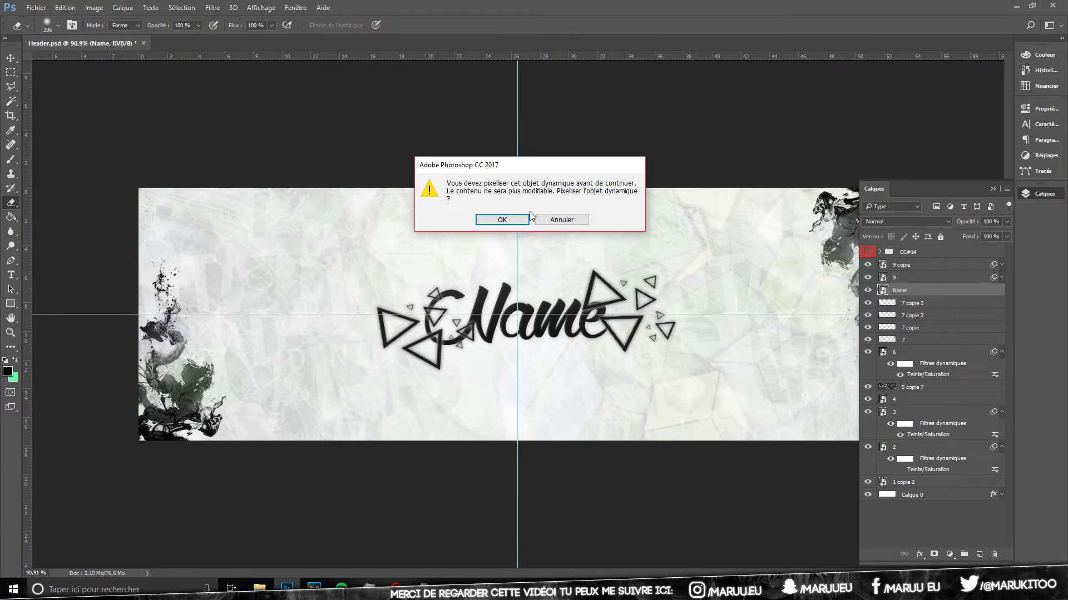
{"action": "left_click", "coordinate": [514, 219]}
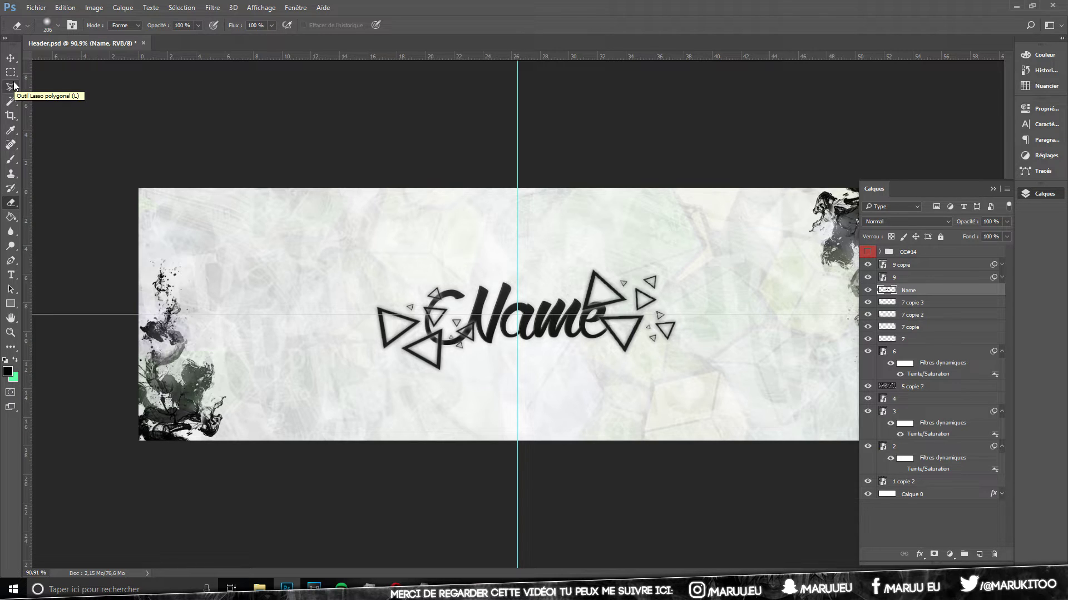
{"action": "key", "text": "ctrl+z"}
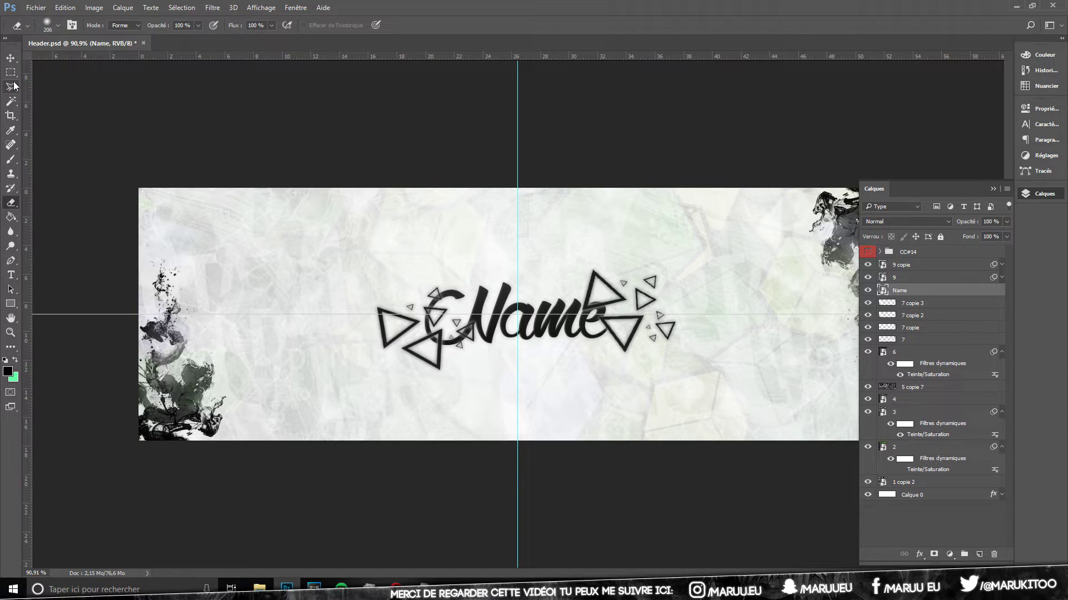
{"action": "key", "text": "ctrl+z"}
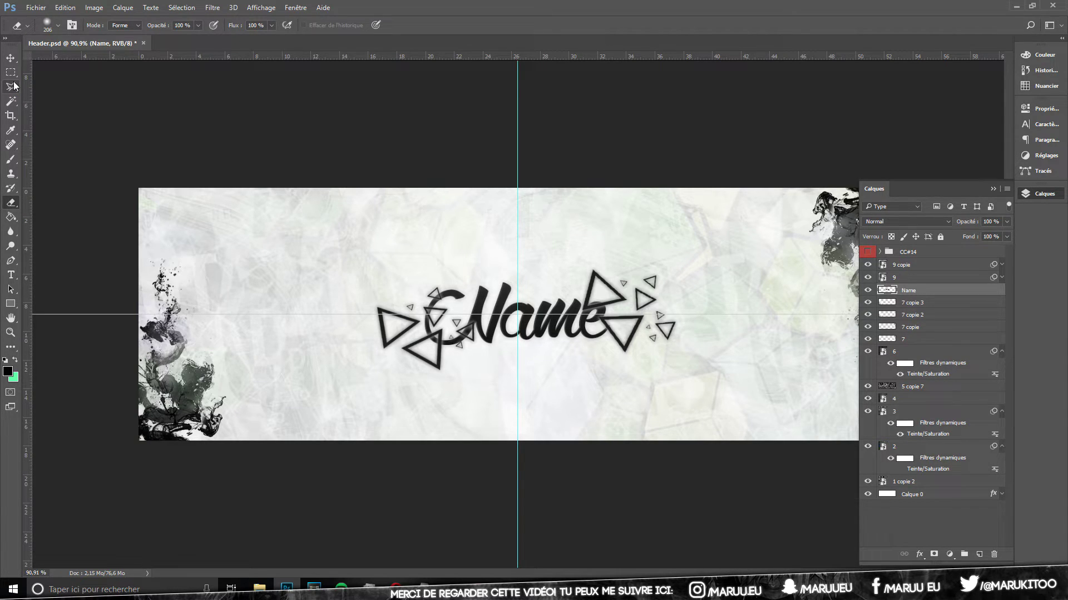
{"action": "left_click", "coordinate": [14, 85]}
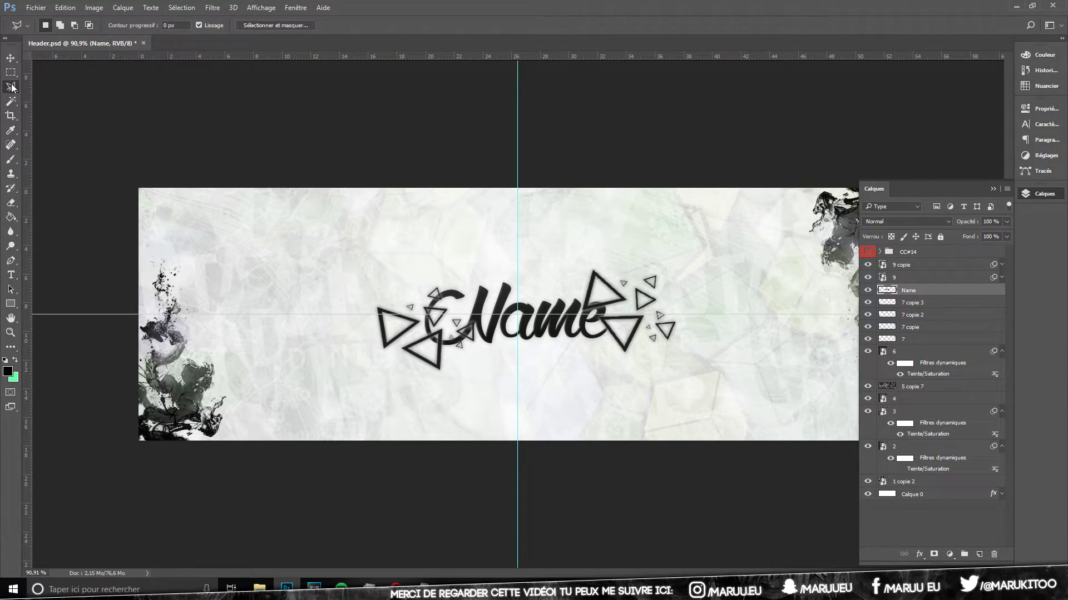
Step: With the Polygonal Lasso, delete the part of the C crossing a triangle
{"action": "right_click", "coordinate": [11, 87]}
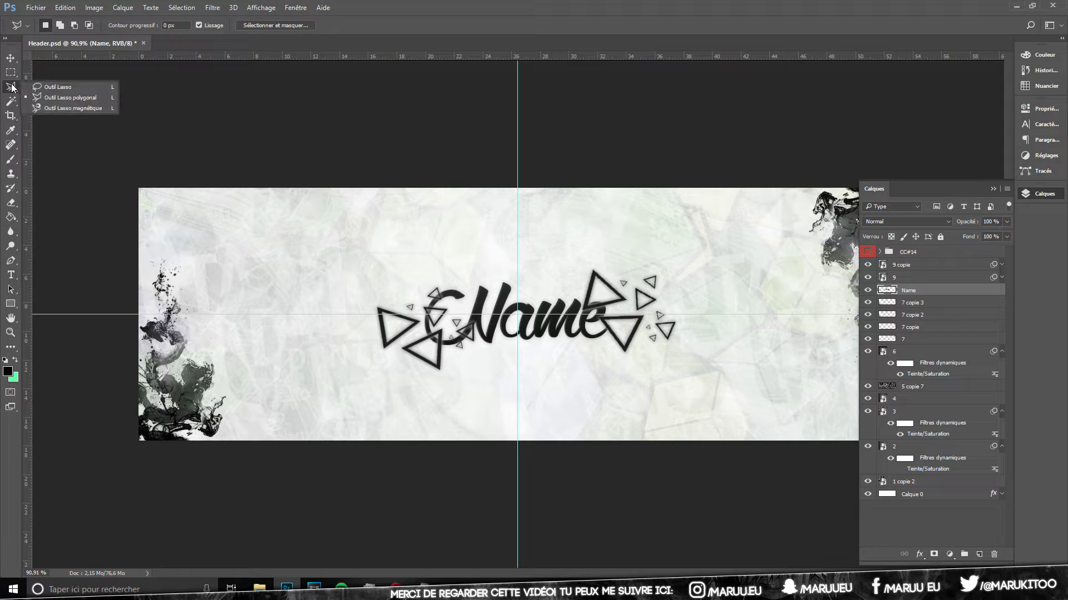
{"action": "left_click", "coordinate": [54, 98]}
{"action": "scroll", "coordinate": [439, 356], "scroll_direction": "up", "scroll_amount": 5}
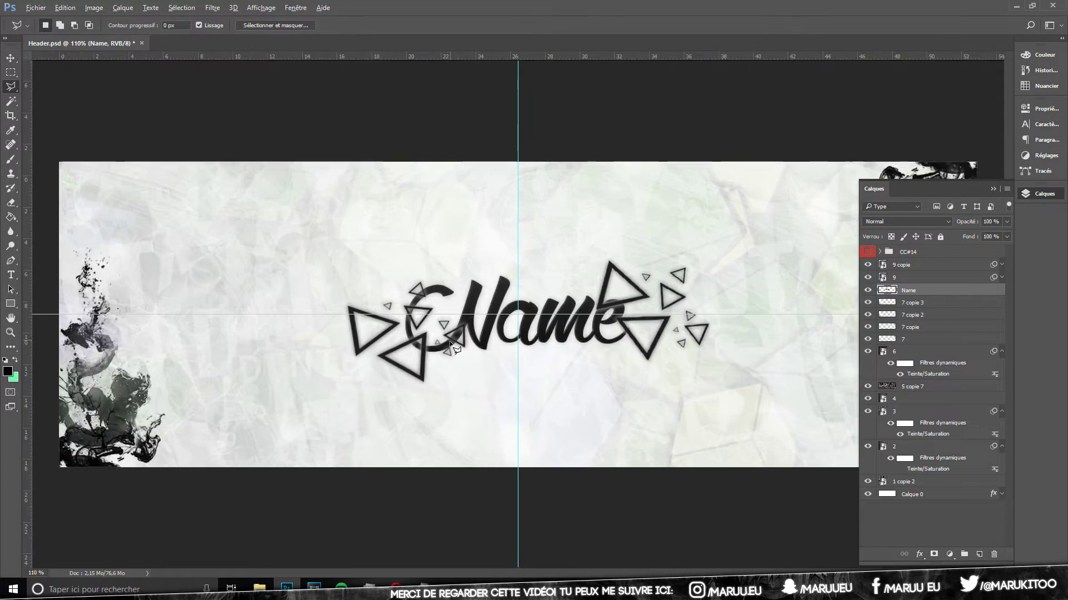
{"action": "scroll", "coordinate": [426, 358], "scroll_direction": "up", "scroll_amount": 2}
{"action": "scroll", "coordinate": [413, 358], "scroll_direction": "up", "scroll_amount": 1}
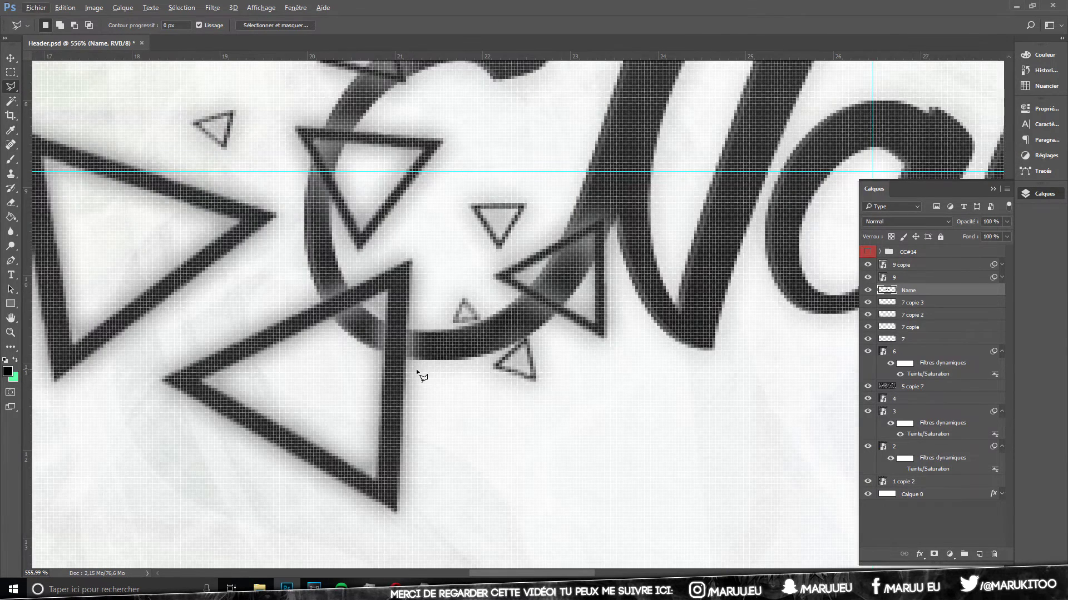
{"action": "left_click", "coordinate": [418, 368]}
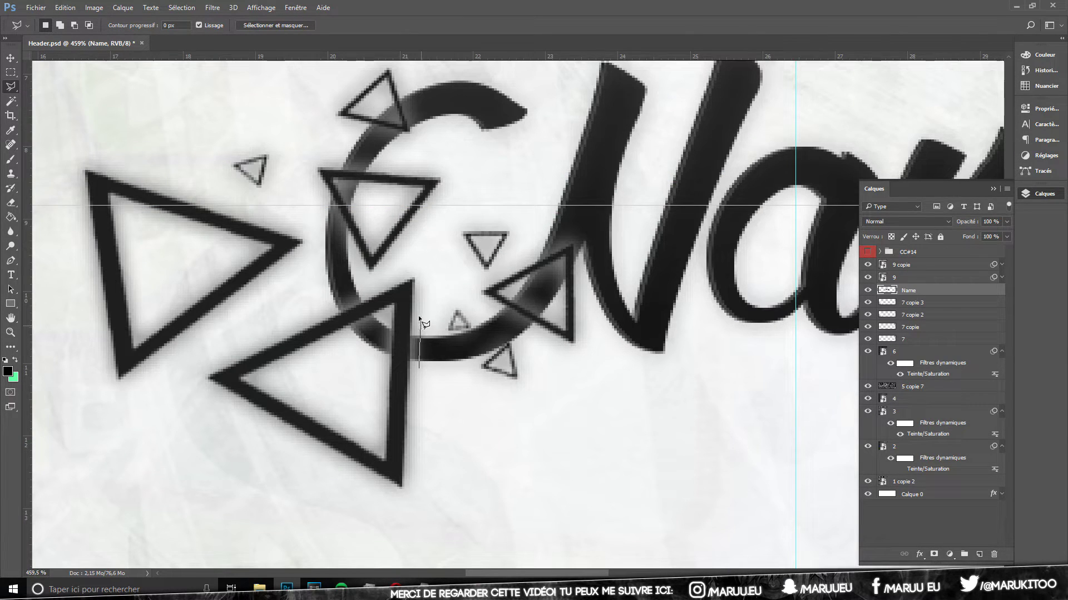
{"action": "left_click", "coordinate": [419, 307]}
{"action": "left_click", "coordinate": [386, 318]}
{"action": "left_click", "coordinate": [382, 374]}
{"action": "left_click", "coordinate": [406, 396]}
{"action": "left_click", "coordinate": [418, 368]}
{"action": "key", "text": "Delete"}
{"action": "key", "text": "ctrl+d"}
Step: Outline a second lettering overlap along the triangle edge, then fit and re-zoom the view
{"action": "left_click", "coordinate": [313, 315]}
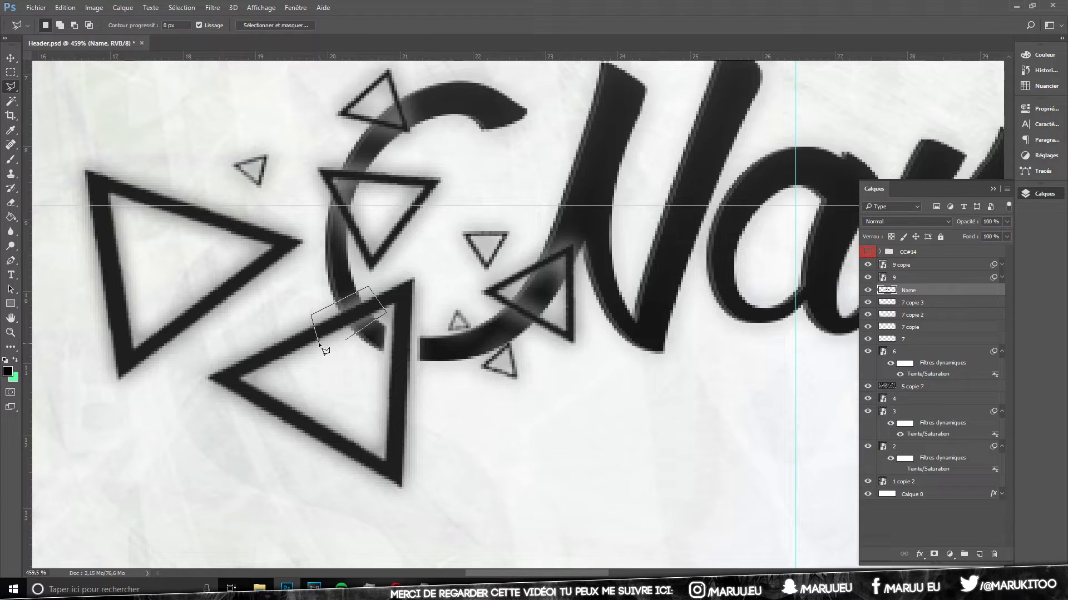
{"action": "left_click", "coordinate": [318, 342]}
{"action": "left_click", "coordinate": [346, 340]}
{"action": "key", "text": "ctrl+0"}
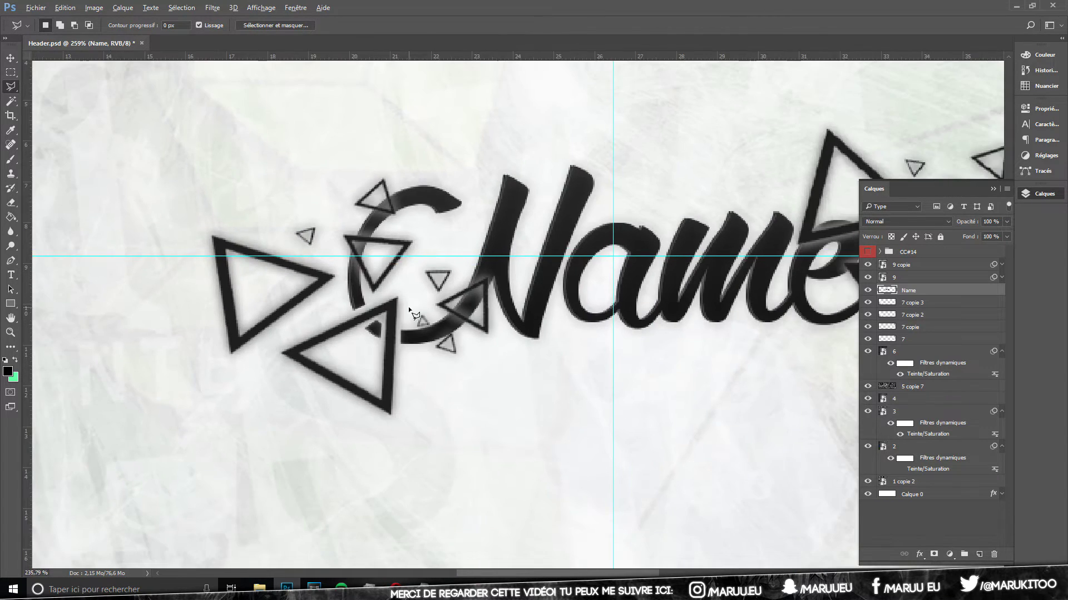
{"action": "scroll", "coordinate": [397, 328], "scroll_direction": "up", "scroll_amount": 1}
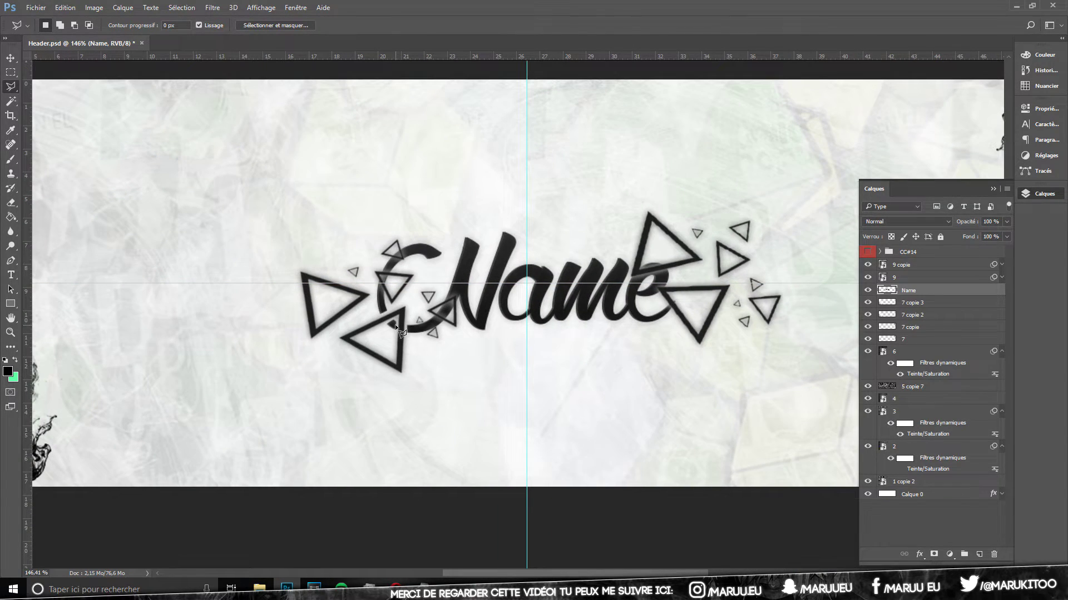
{"action": "scroll", "coordinate": [397, 328], "scroll_direction": "up", "scroll_amount": 2}
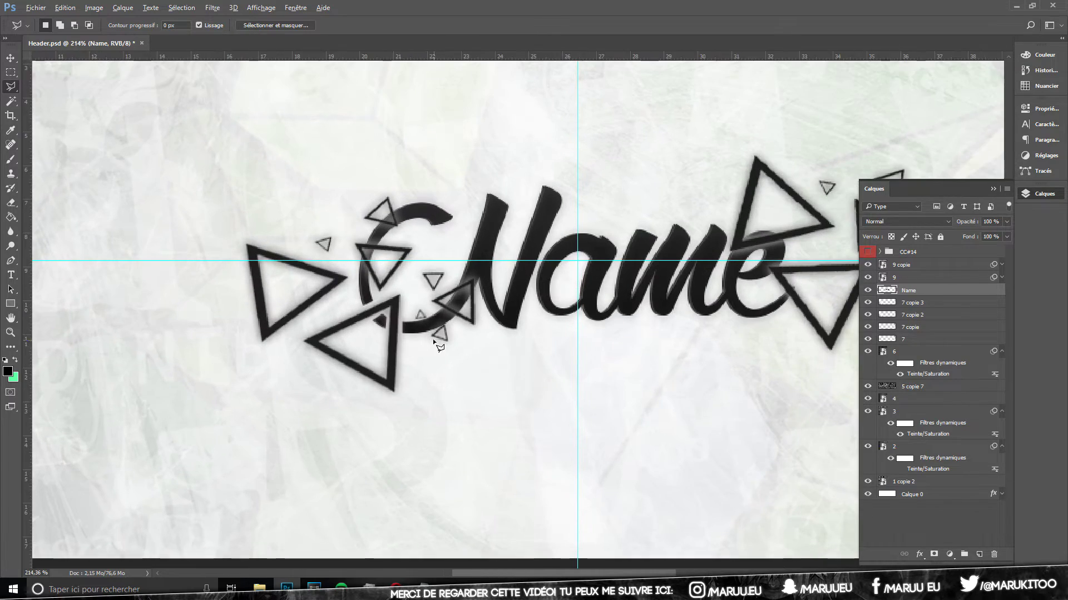
{"action": "scroll", "coordinate": [437, 327], "scroll_direction": "up", "scroll_amount": 10}
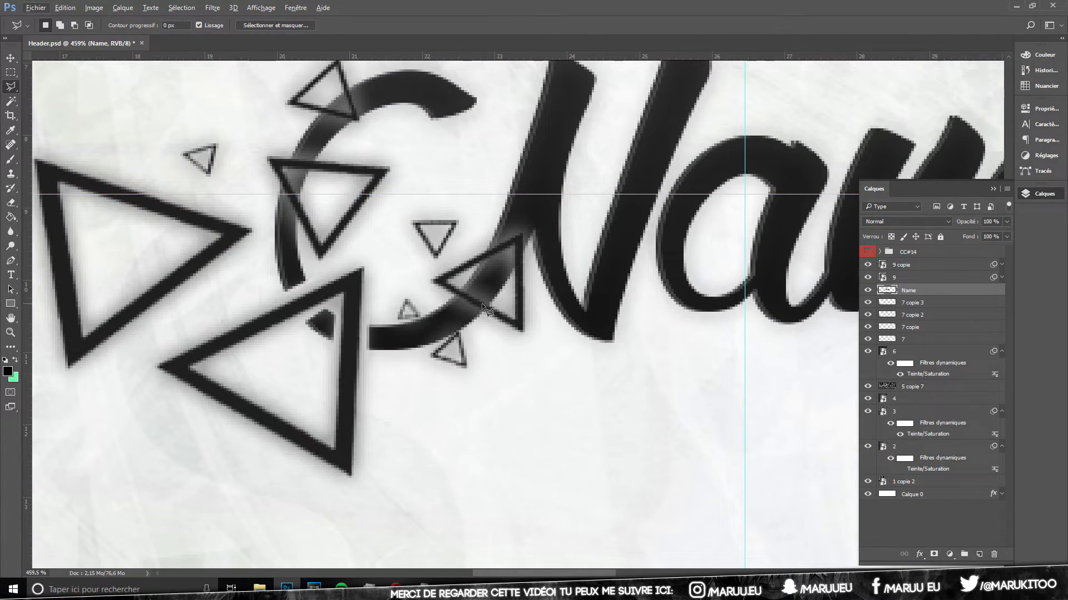
{"action": "scroll", "coordinate": [481, 304], "scroll_direction": "up", "scroll_amount": 2}
{"action": "scroll", "coordinate": [488, 311], "scroll_direction": "up", "scroll_amount": 2}
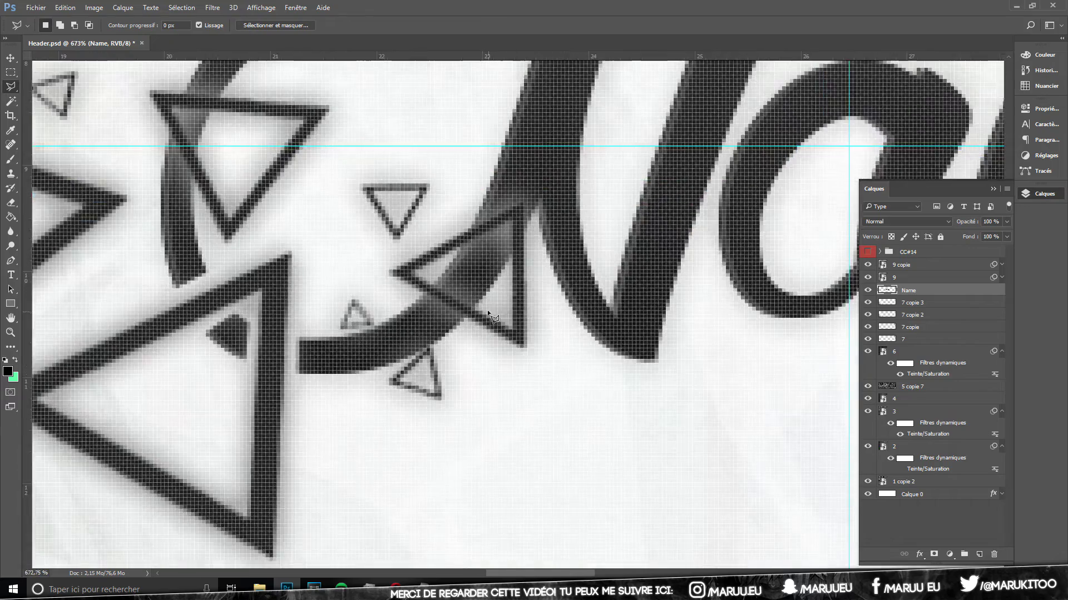
{"action": "scroll", "coordinate": [488, 312], "scroll_direction": "down", "scroll_amount": 10}
{"action": "scroll", "coordinate": [488, 312], "scroll_direction": "down", "scroll_amount": 12}
{"action": "scroll", "coordinate": [527, 414], "scroll_direction": "up", "scroll_amount": 12}
{"action": "scroll", "coordinate": [527, 415], "scroll_direction": "up", "scroll_amount": 6}
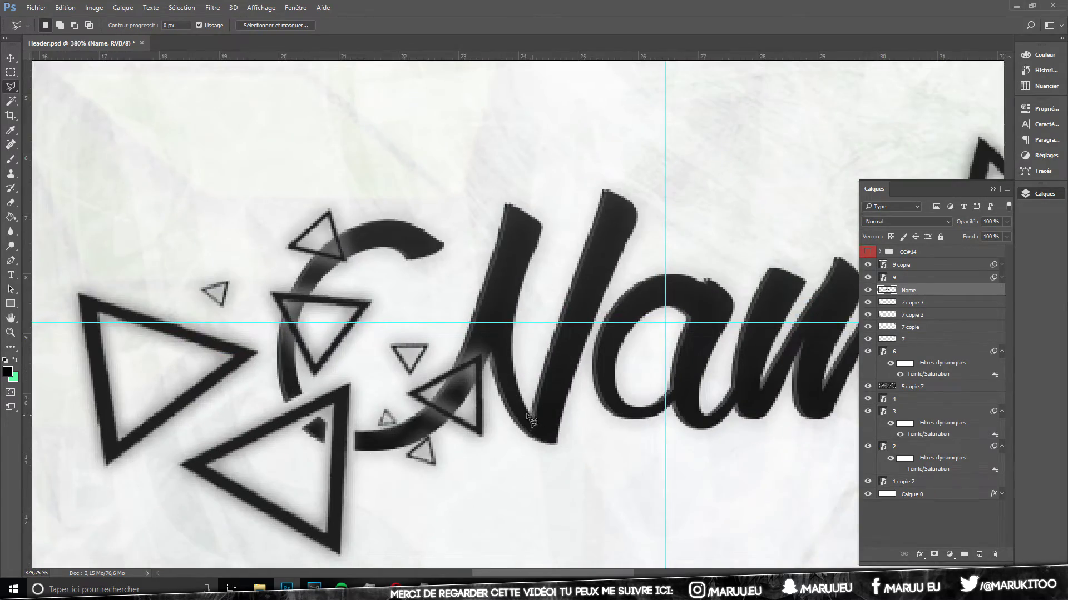
{"action": "scroll", "coordinate": [528, 415], "scroll_direction": "down", "scroll_amount": 5}
{"action": "scroll", "coordinate": [478, 416], "scroll_direction": "up", "scroll_amount": 5}
{"action": "scroll", "coordinate": [466, 414], "scroll_direction": "up", "scroll_amount": 4}
{"action": "scroll", "coordinate": [480, 413], "scroll_direction": "up", "scroll_amount": 4}
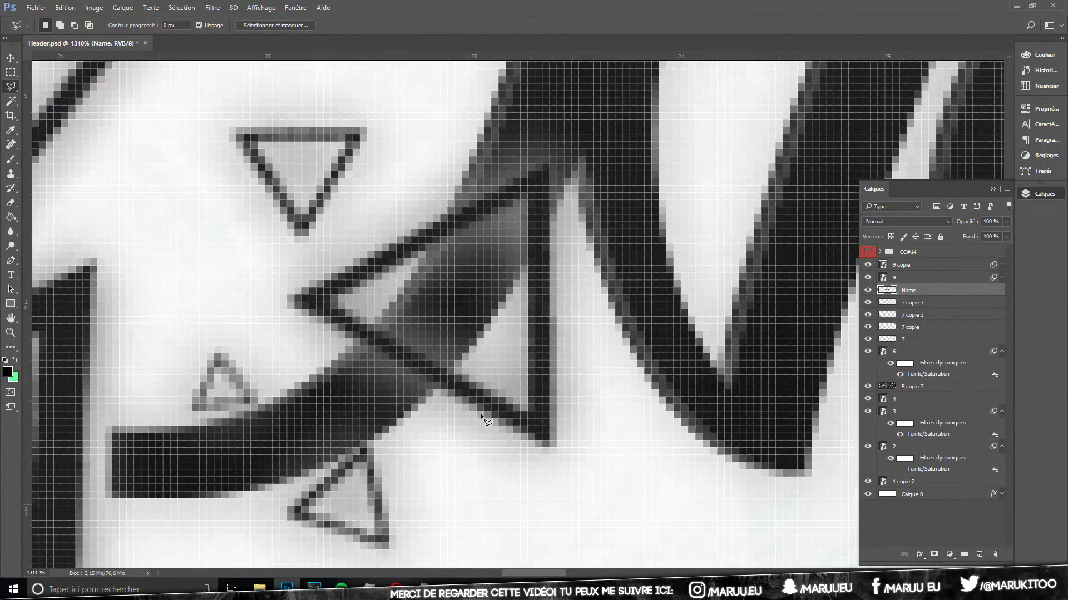
Step: Outline where the C meets another triangle, then return the banner view to 100%
{"action": "left_click", "coordinate": [518, 461]}
{"action": "left_click", "coordinate": [221, 267]}
{"action": "left_click", "coordinate": [352, 244]}
{"action": "scroll", "coordinate": [356, 289], "scroll_direction": "down", "scroll_amount": 4}
{"action": "scroll", "coordinate": [596, 325], "scroll_direction": "down", "scroll_amount": 4}
{"action": "scroll", "coordinate": [603, 306], "scroll_direction": "down", "scroll_amount": 5}
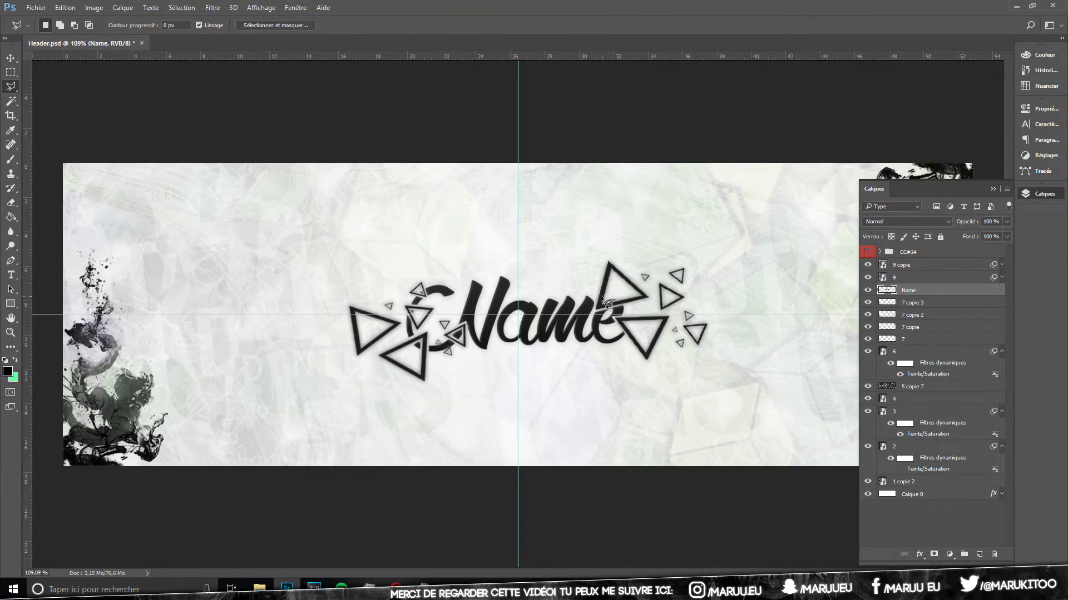
{"action": "scroll", "coordinate": [605, 303], "scroll_direction": "up", "scroll_amount": 2}
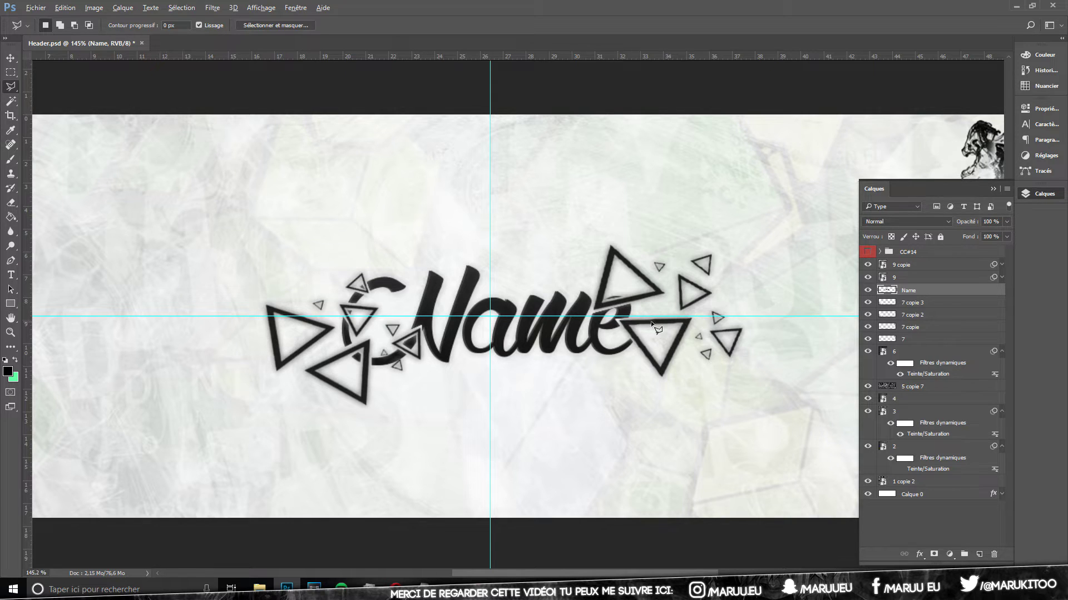
{"action": "scroll", "coordinate": [652, 325], "scroll_direction": "up", "scroll_amount": 3}
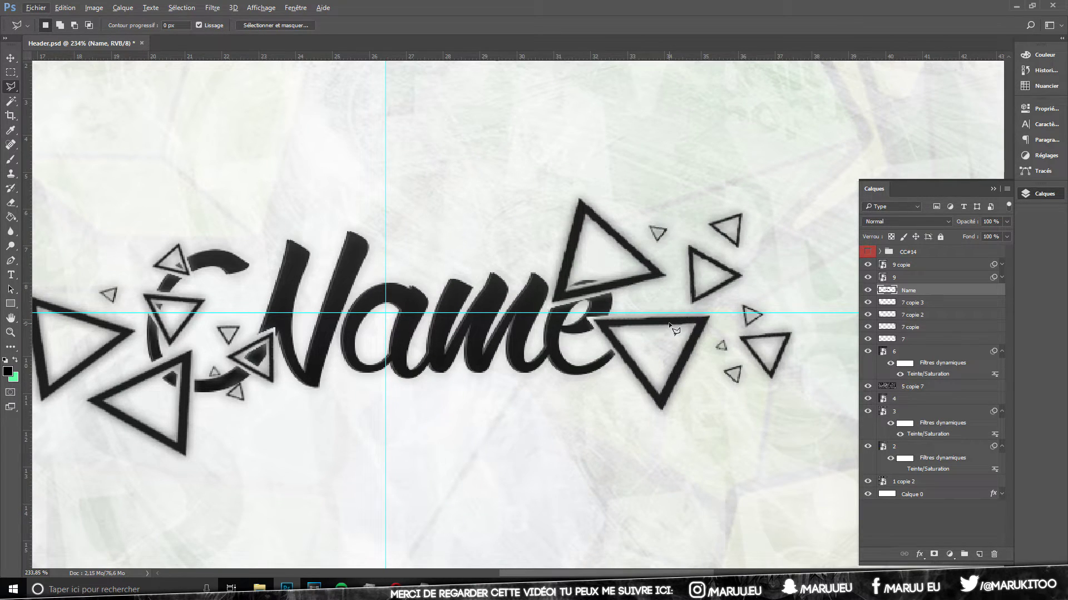
{"action": "scroll", "coordinate": [670, 325], "scroll_direction": "down", "scroll_amount": 2}
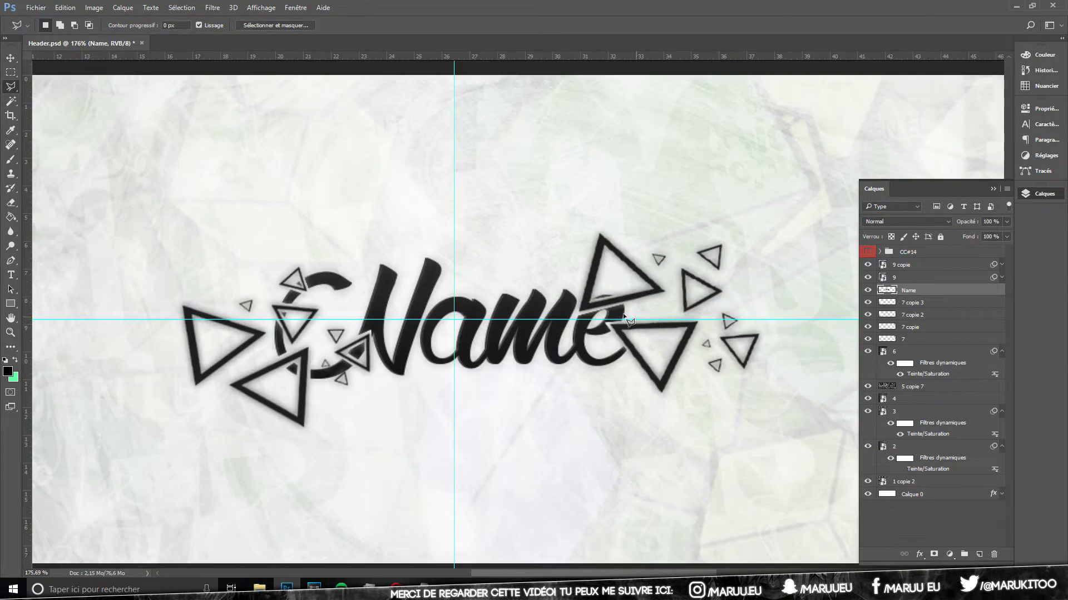
{"action": "left_click", "coordinate": [10, 332]}
{"action": "left_click", "coordinate": [271, 25]}
{"action": "left_click", "coordinate": [9, 60]}
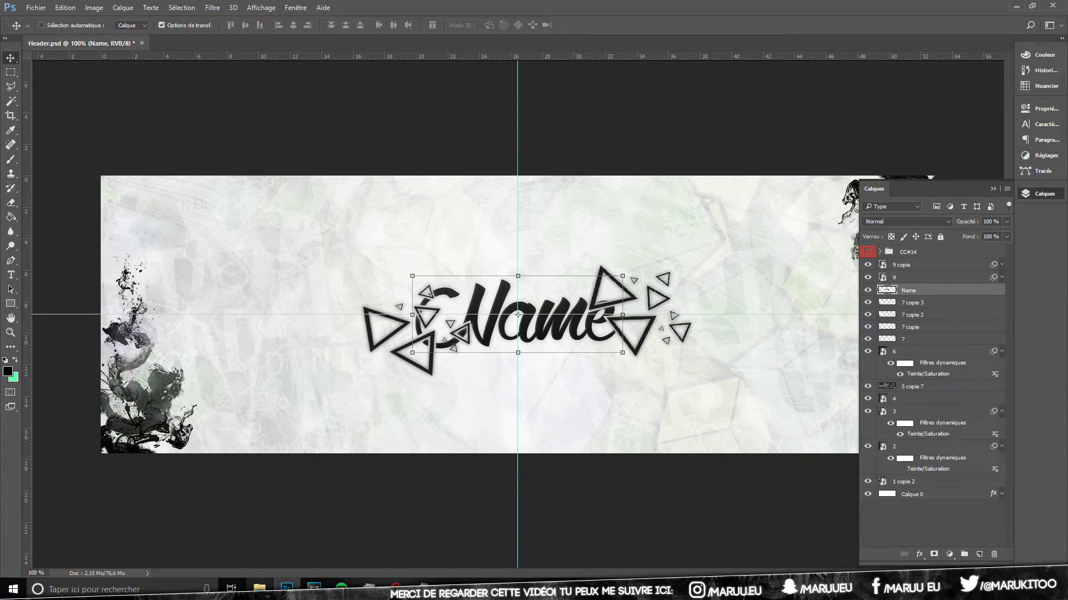
Step: Place image 10 on the banner in Superposition blend mode and position it
{"action": "left_click", "coordinate": [259, 588]}
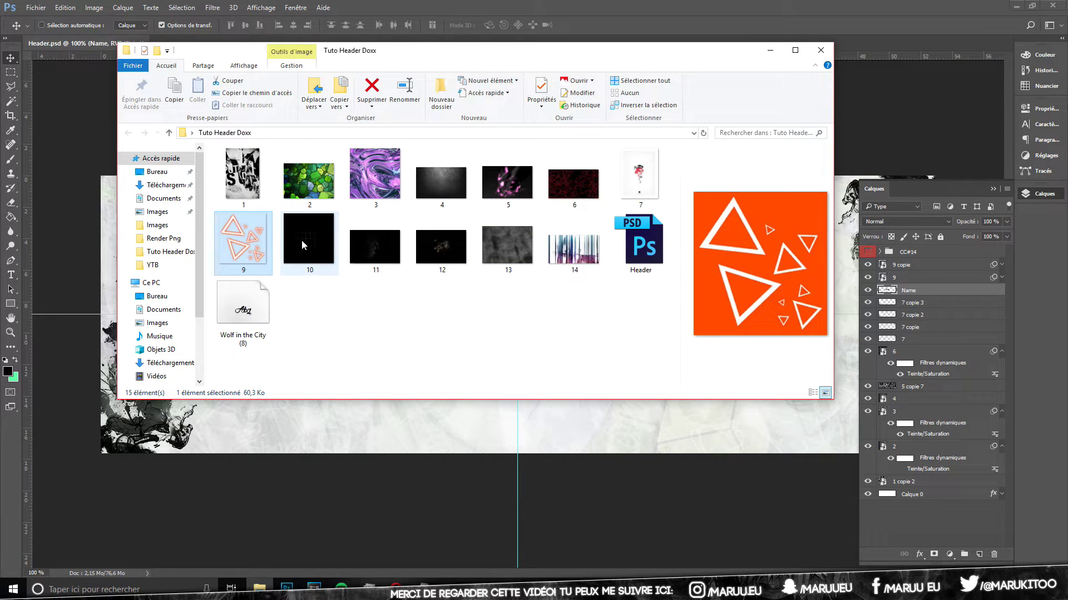
{"action": "left_click_drag", "start_coordinate": [302, 245], "coordinate": [445, 362]}
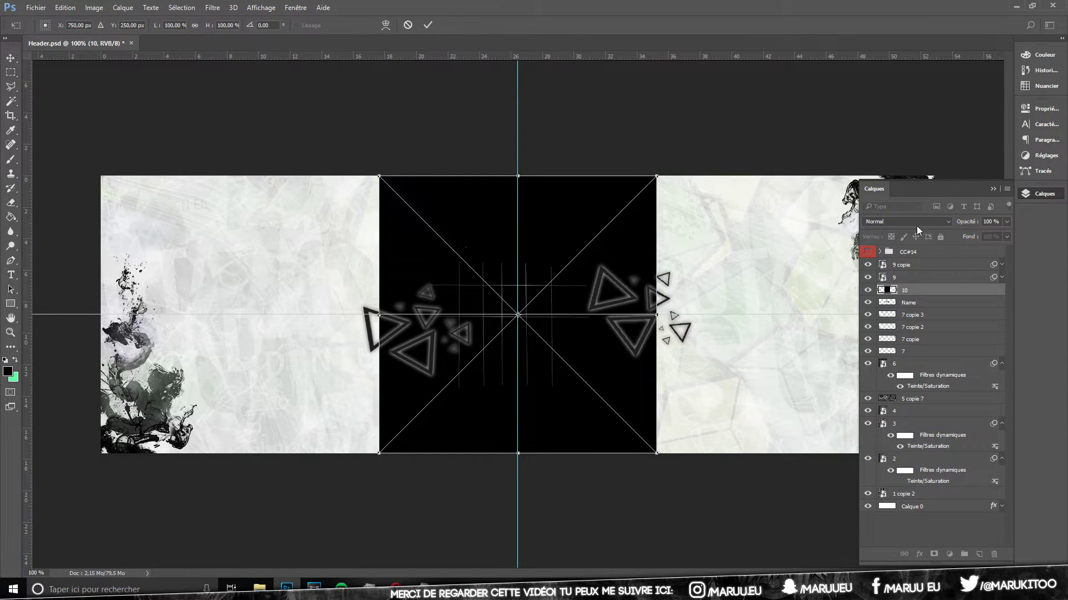
{"action": "left_click", "coordinate": [916, 225]}
{"action": "left_click", "coordinate": [895, 294]}
{"action": "left_click_drag", "start_coordinate": [589, 286], "coordinate": [498, 304]}
{"action": "key", "text": "Return"}
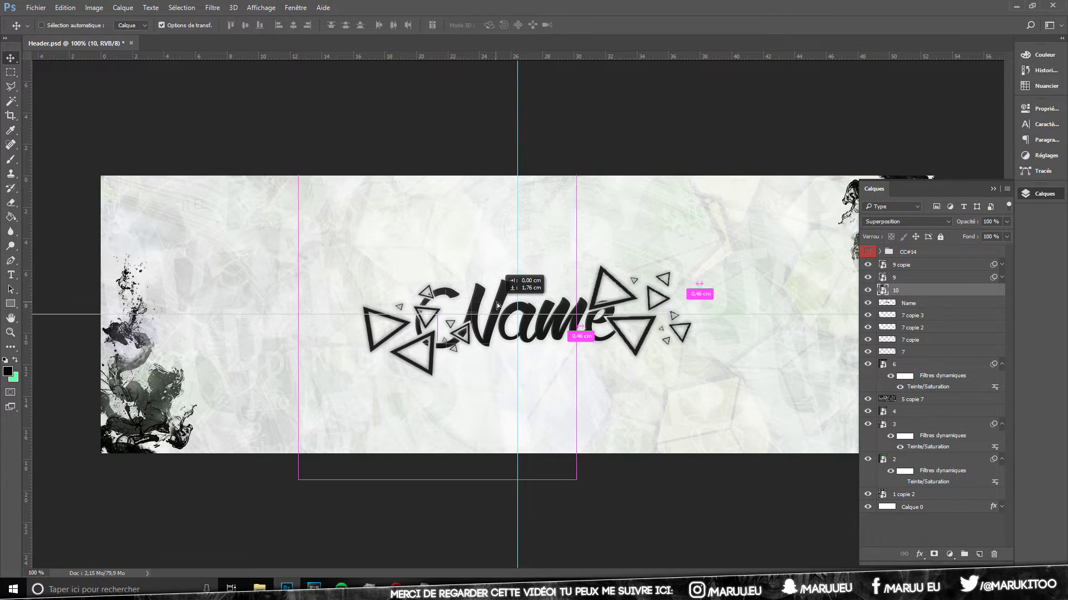
{"action": "mouse_move", "coordinate": [498, 305]}
{"action": "left_mouse_down"}
{"action": "mouse_move", "coordinate": [477, 266]}
{"action": "mouse_move", "coordinate": [616, 285]}
{"action": "mouse_move", "coordinate": [626, 308]}
{"action": "mouse_move", "coordinate": [677, 335]}
{"action": "left_mouse_up"}
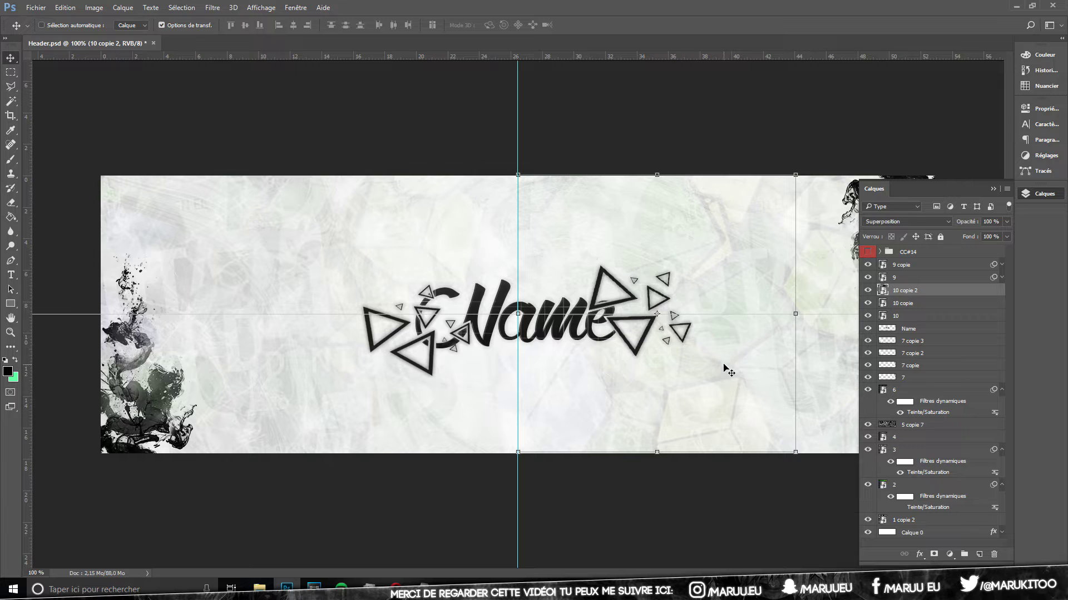
Step: Move layers 10 and 10 copie above the 9 layers at 72% opacity
{"action": "key", "text": "Delete"}
{"action": "left_click", "coordinate": [901, 303], "text": "shift"}
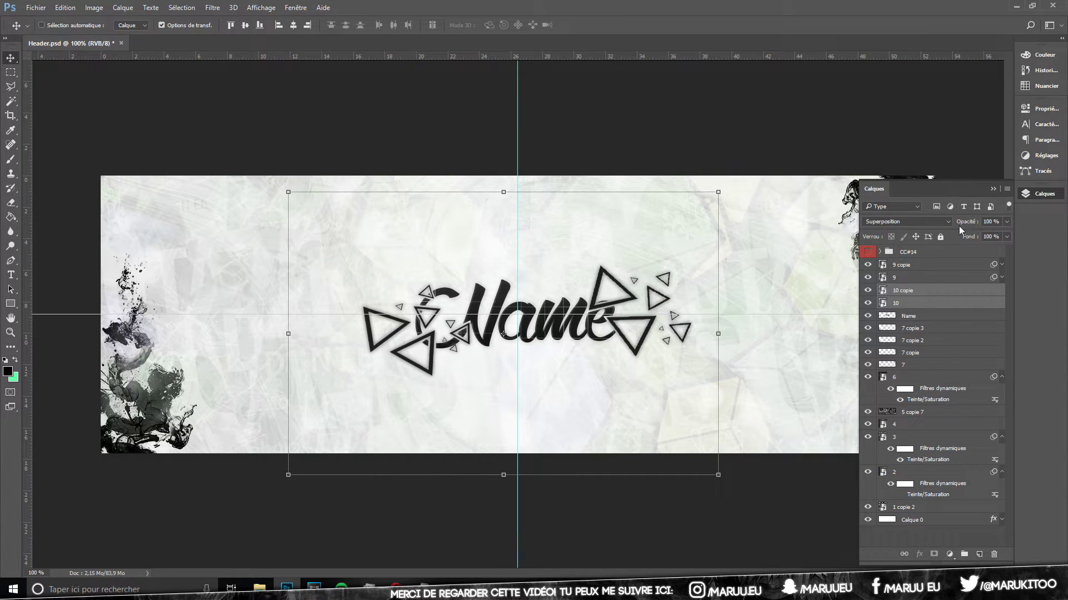
{"action": "left_click_drag", "start_coordinate": [906, 290], "coordinate": [906, 264]}
{"action": "left_click_drag", "start_coordinate": [976, 222], "coordinate": [965, 221]}
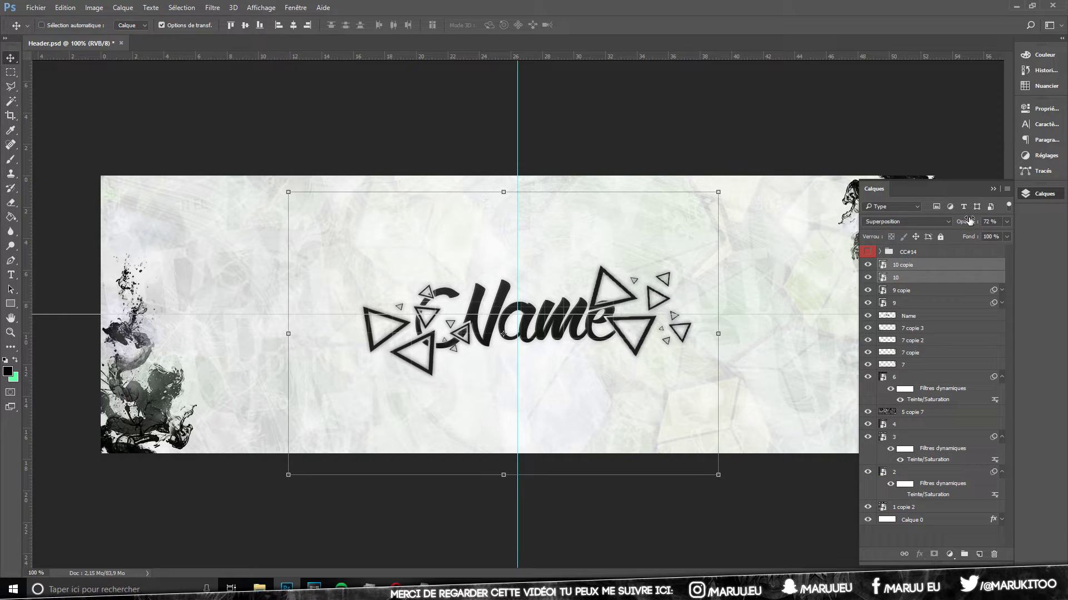
{"action": "left_click", "coordinate": [918, 266]}
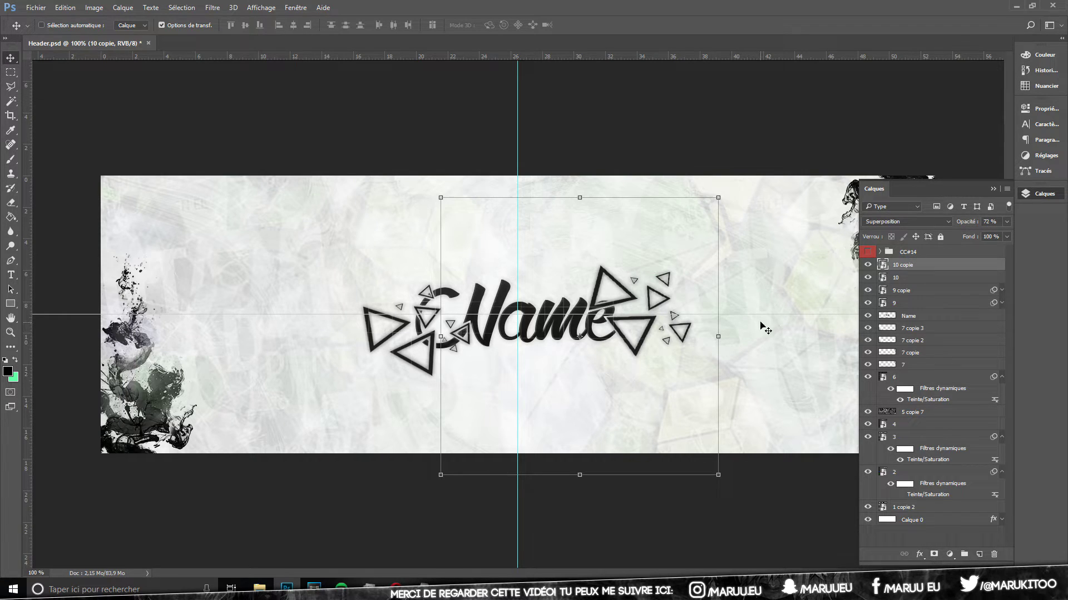
{"action": "left_click", "coordinate": [259, 589]}
Step: Place image 11, invert it, and set its blend mode to Obscurcir
{"action": "left_click_drag", "start_coordinate": [393, 251], "coordinate": [570, 332]}
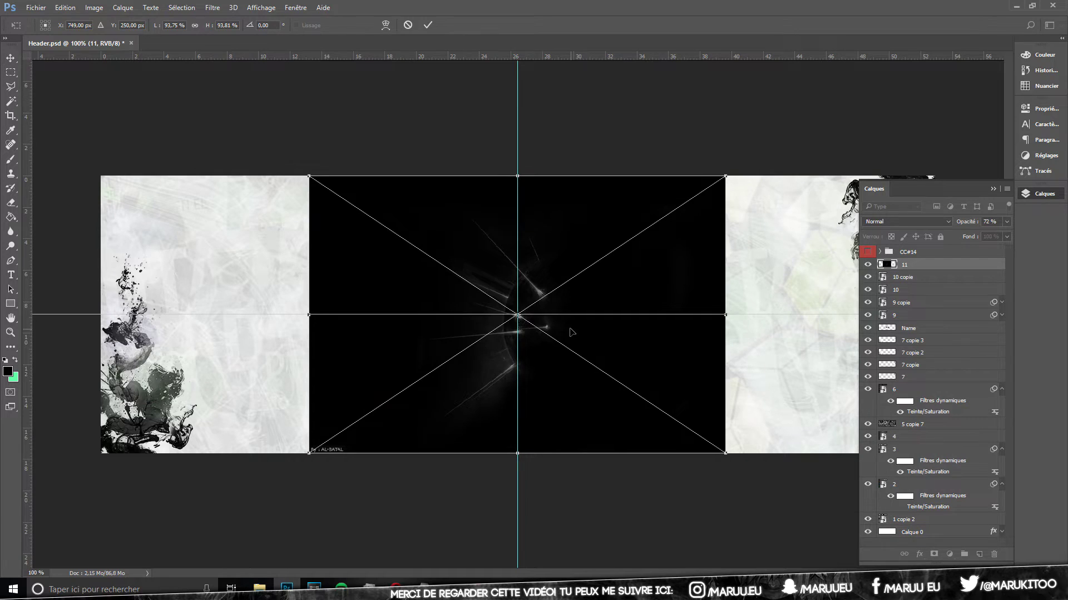
{"action": "key", "text": "Return"}
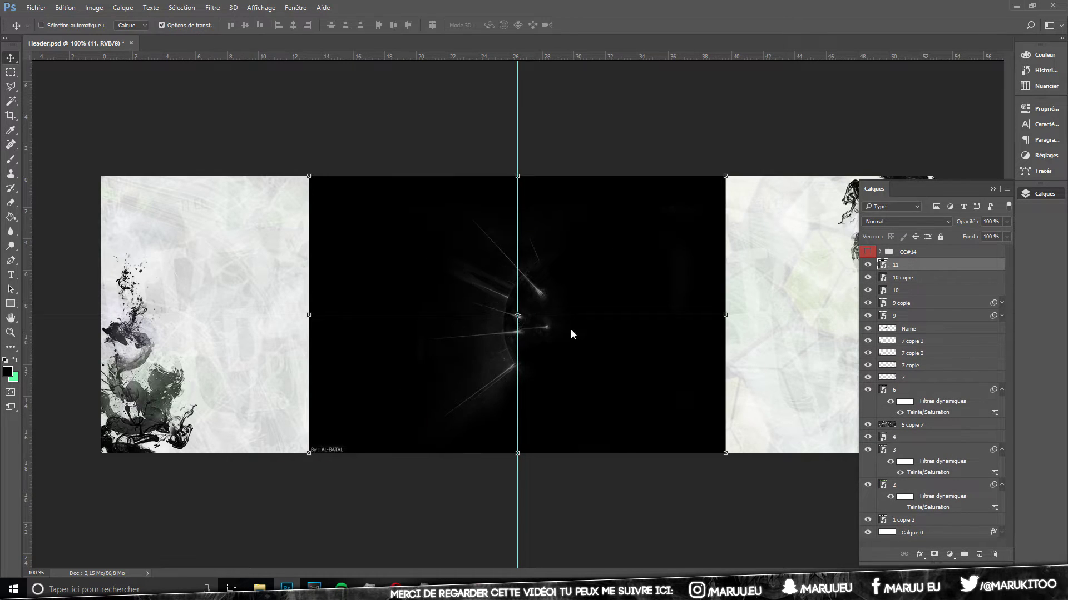
{"action": "key", "text": "ctrl+i"}
{"action": "left_click", "coordinate": [874, 224]}
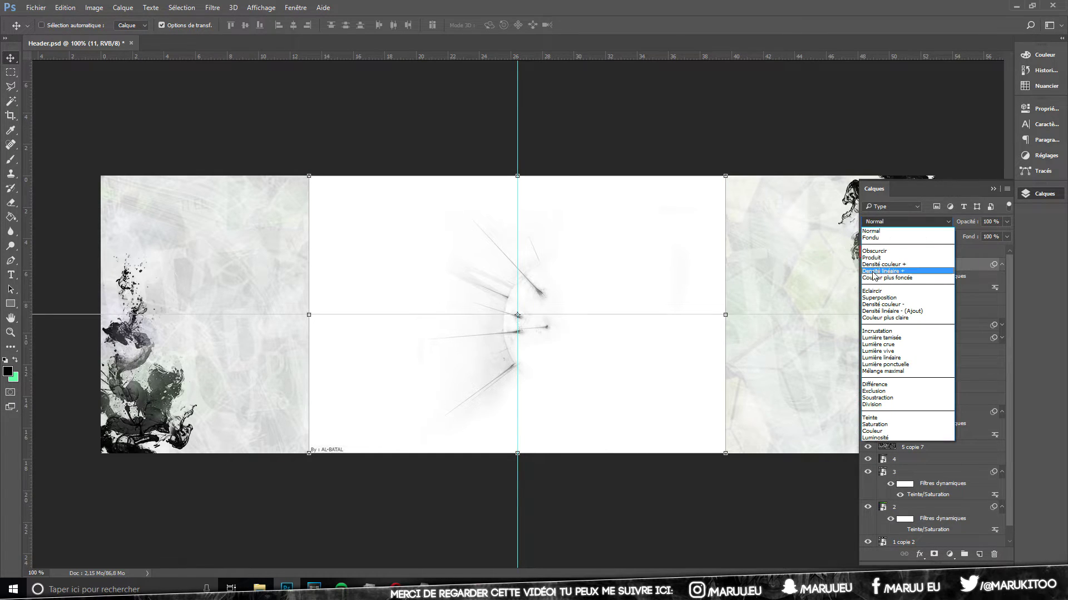
{"action": "left_click", "coordinate": [884, 247]}
Step: Rasterize layer 11 and erase the credit text at its lower left
{"action": "left_click", "coordinate": [726, 173]}
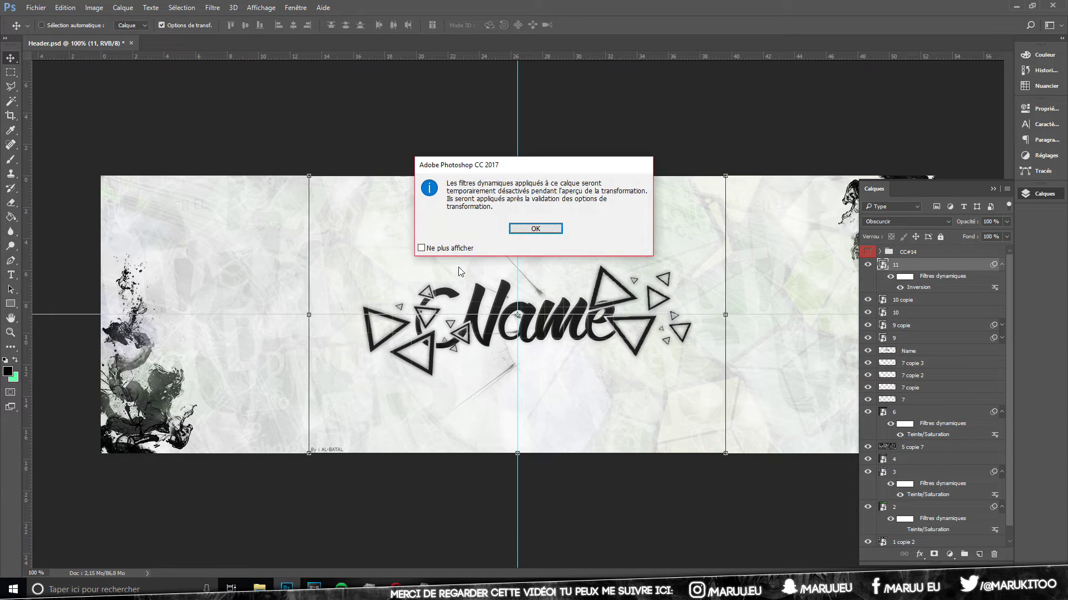
{"action": "key", "text": "Return"}
{"action": "key", "text": "Escape"}
{"action": "left_click", "coordinate": [10, 203]}
{"action": "left_click", "coordinate": [333, 431]}
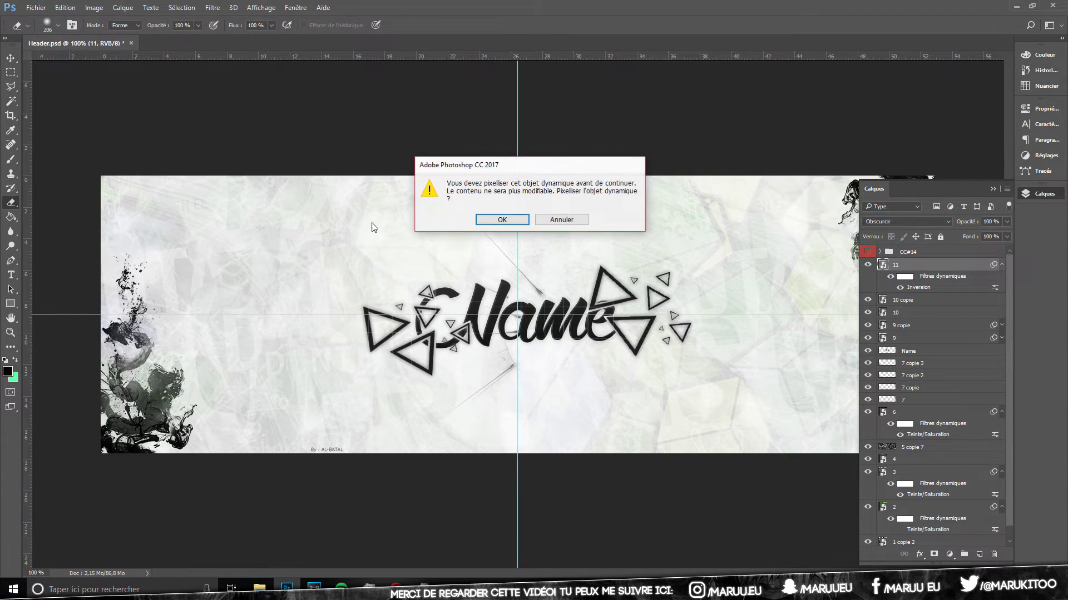
{"action": "left_click", "coordinate": [489, 284]}
{"action": "left_click", "coordinate": [333, 431]}
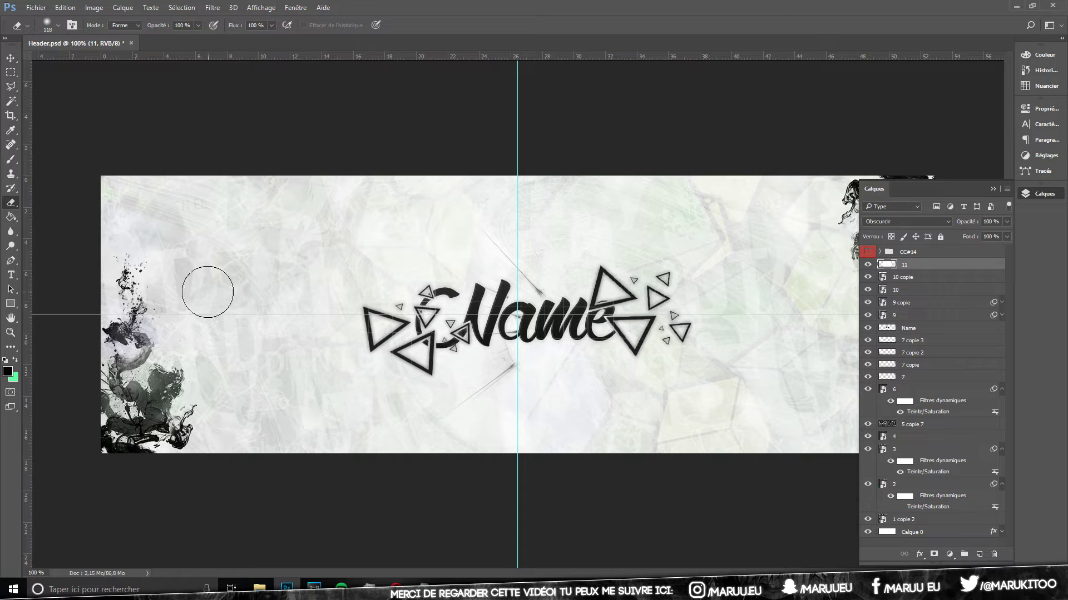
Step: Scale layer 11 to about 66% and tilt it behind the left of Name
{"action": "left_click", "coordinate": [10, 57]}
{"action": "left_click", "coordinate": [737, 172]}
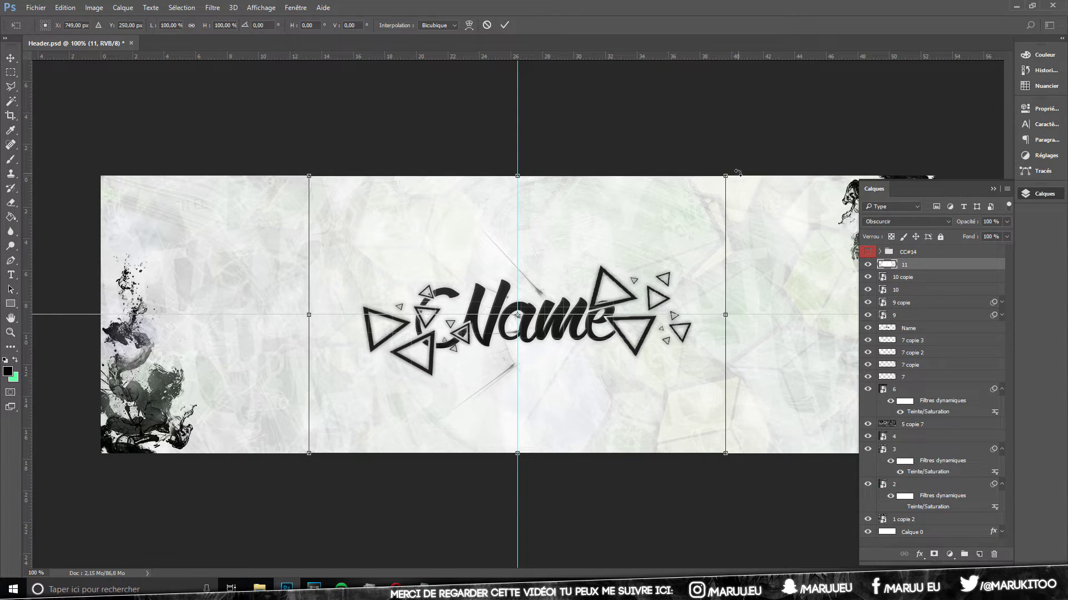
{"action": "mouse_move", "coordinate": [725, 176]}
{"action": "left_mouse_down"}
{"action": "mouse_move", "coordinate": [638, 230]}
{"action": "mouse_move", "coordinate": [658, 380]}
{"action": "mouse_move", "coordinate": [609, 485]}
{"action": "left_mouse_up"}
{"action": "left_click_drag", "start_coordinate": [513, 436], "coordinate": [511, 373]}
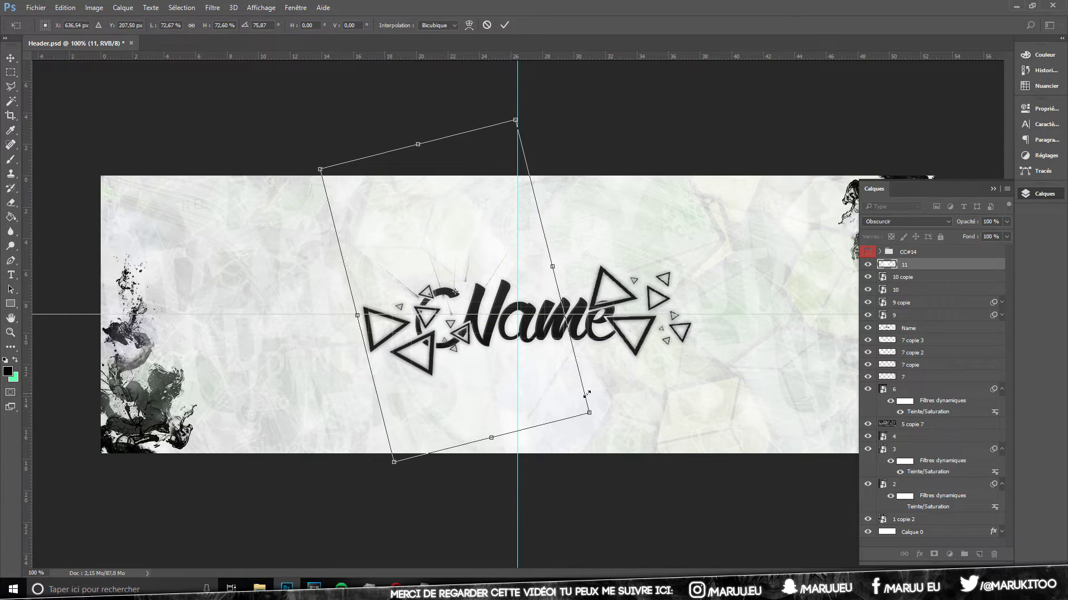
{"action": "mouse_move", "coordinate": [592, 420]}
{"action": "left_mouse_down"}
{"action": "mouse_move", "coordinate": [573, 383]}
{"action": "mouse_move", "coordinate": [617, 333]}
{"action": "left_mouse_up"}
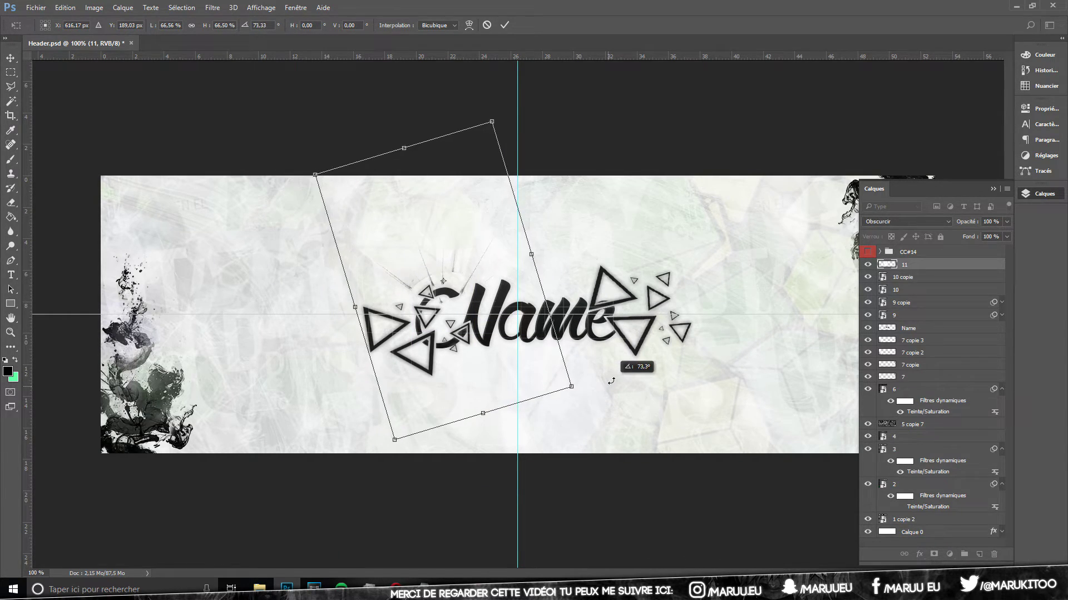
{"action": "left_click_drag", "start_coordinate": [461, 273], "coordinate": [458, 286]}
{"action": "left_click_drag", "start_coordinate": [460, 292], "coordinate": [464, 289]}
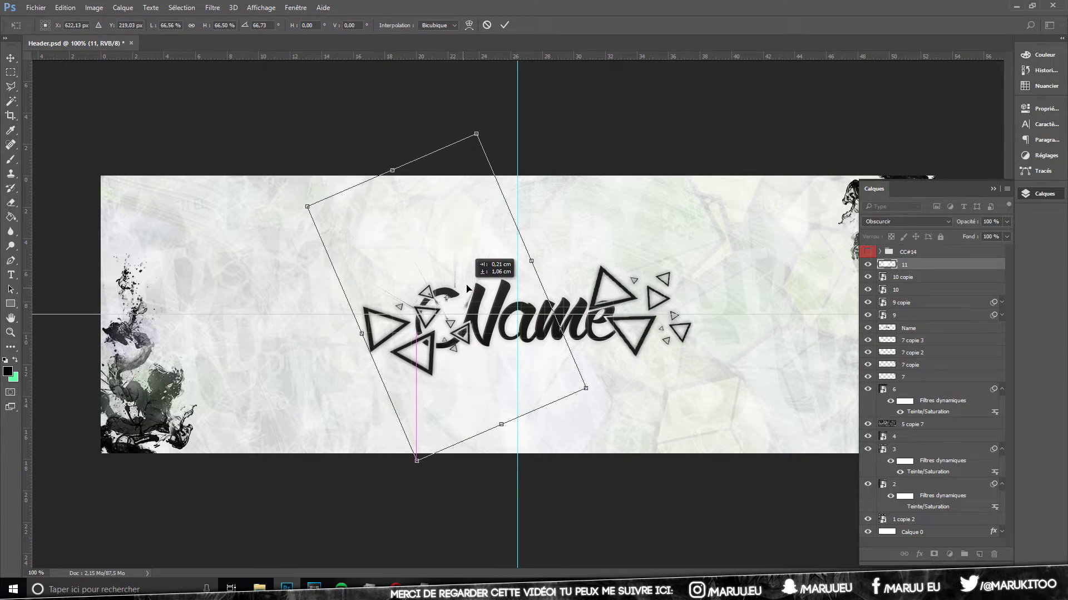
Step: Commit layer 11, duplicate it as 11 copie, and rotate and enlarge the copy to 107%
{"action": "key", "text": "Return"}
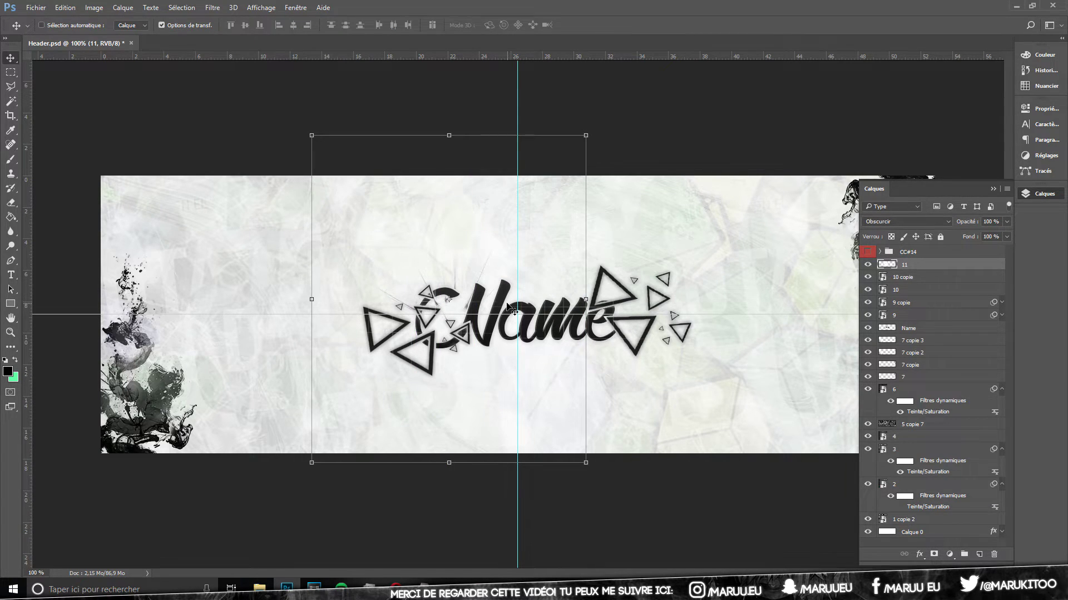
{"action": "key", "text": "ctrl+j"}
{"action": "key", "text": "ctrl+t"}
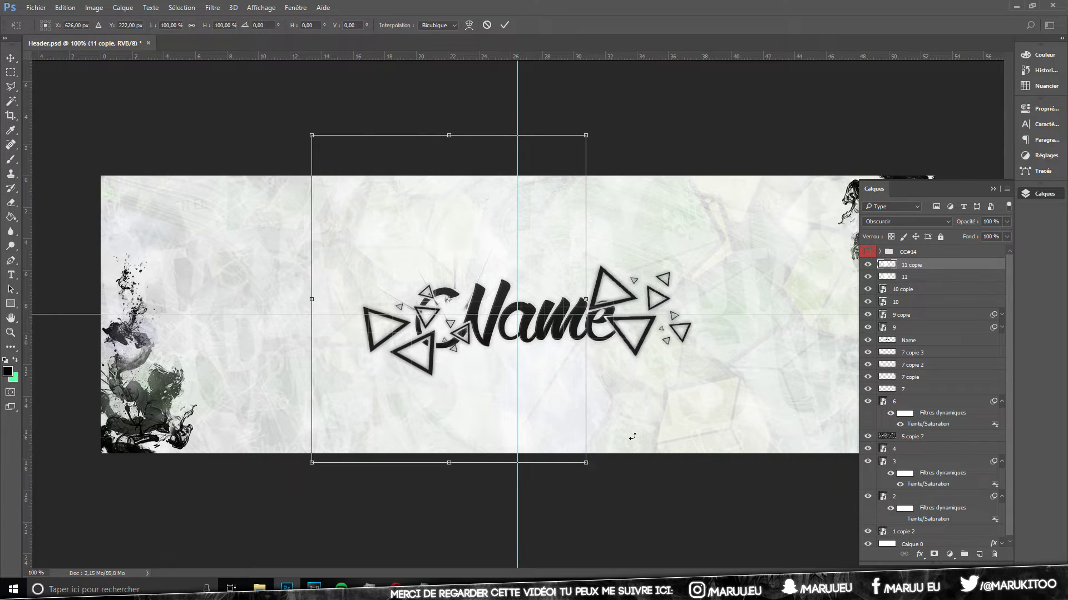
{"action": "left_click_drag", "start_coordinate": [632, 437], "coordinate": [772, 303]}
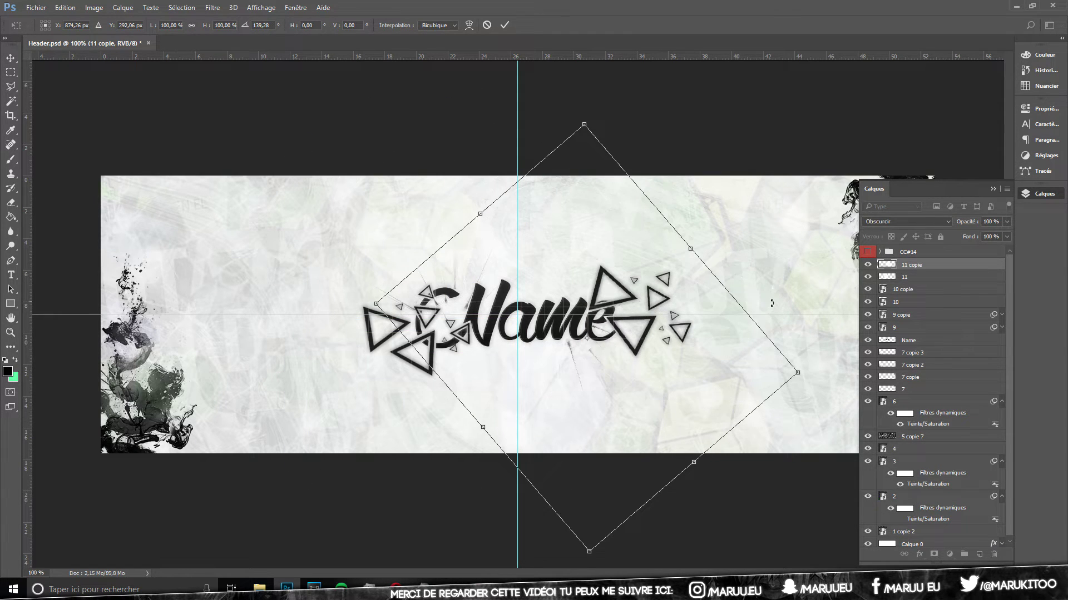
{"action": "left_click_drag", "start_coordinate": [797, 371], "coordinate": [820, 380]}
{"action": "left_click_drag", "start_coordinate": [665, 130], "coordinate": [779, 103]}
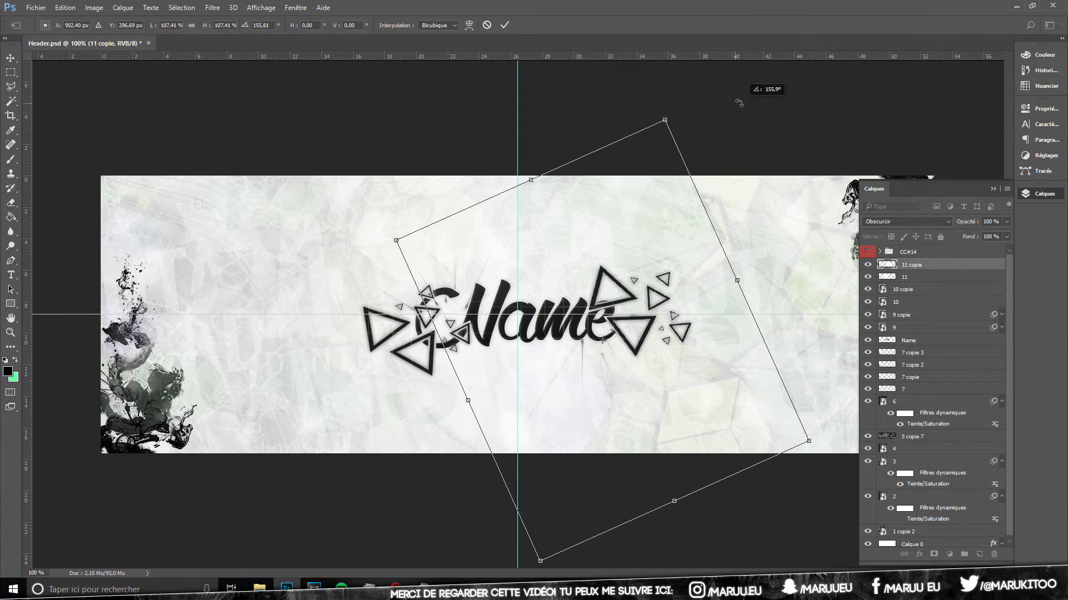
Step: Fine-tune the copy's position and rotation to about 169° around Name and commit it
{"action": "mouse_move", "coordinate": [618, 319]}
{"action": "left_mouse_down"}
{"action": "mouse_move", "coordinate": [594, 300]}
{"action": "mouse_move", "coordinate": [607, 331]}
{"action": "left_mouse_up"}
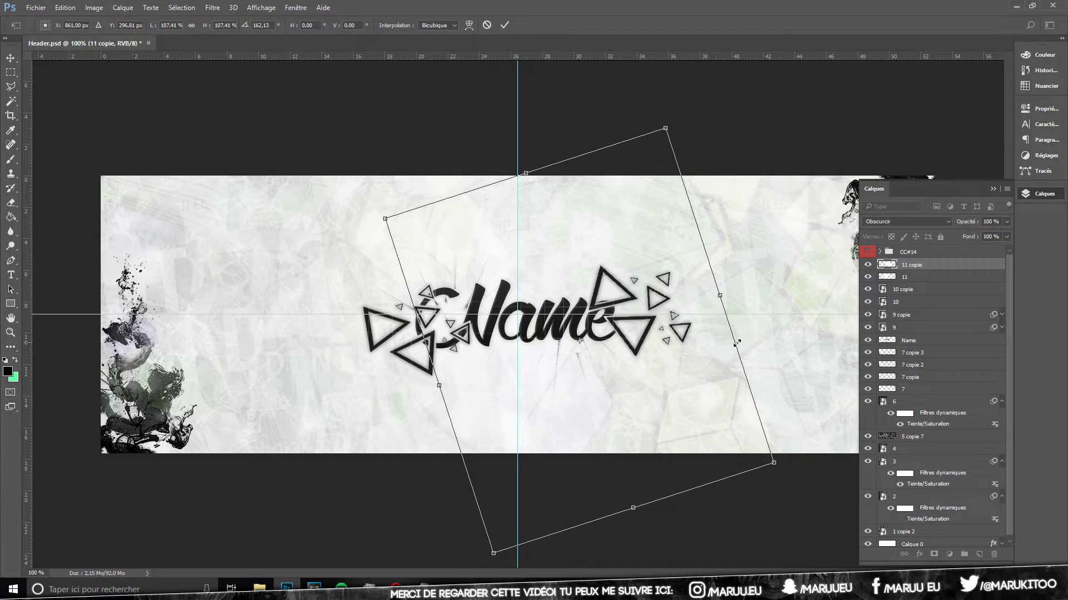
{"action": "left_click_drag", "start_coordinate": [765, 328], "coordinate": [765, 349]}
{"action": "left_click_drag", "start_coordinate": [641, 352], "coordinate": [617, 376]}
{"action": "key", "text": "Return"}
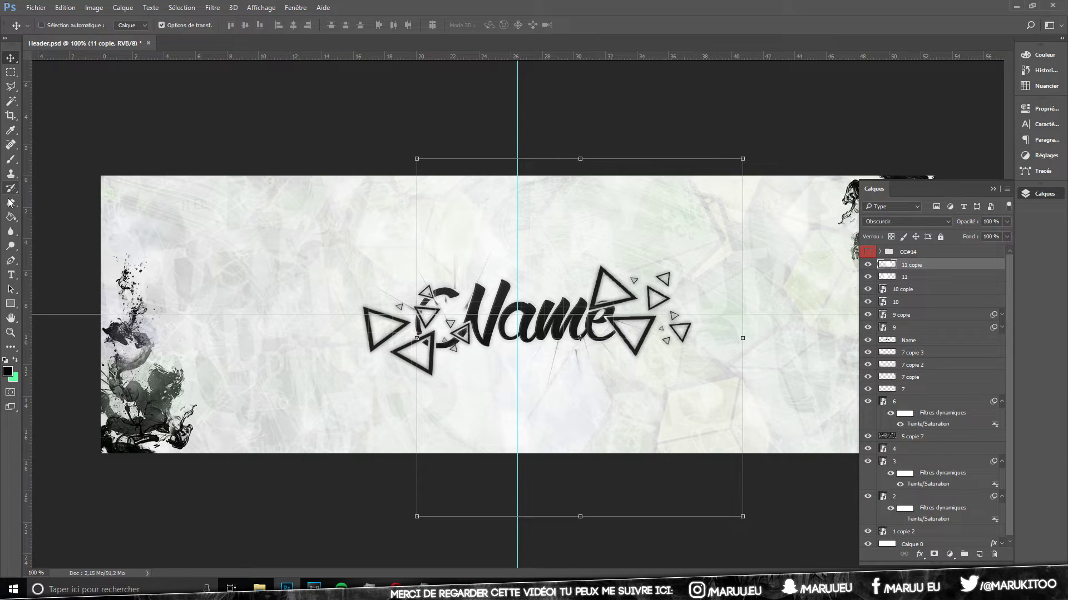
{"action": "left_click", "coordinate": [11, 202]}
{"action": "left_click", "coordinate": [928, 277]}
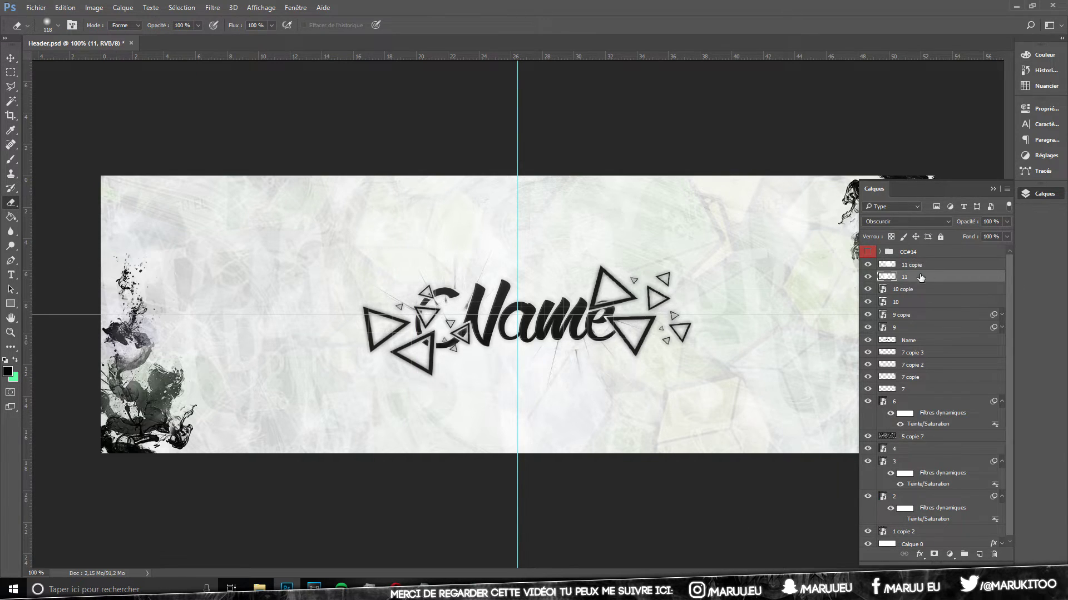
Step: Set a 6 px eraser and wipe the grey smudges beside and left of the N on layer 11
{"action": "right_click", "coordinate": [558, 236]}
{"action": "double_click", "coordinate": [627, 328]}
{"action": "scroll", "coordinate": [500, 312], "scroll_direction": "up", "scroll_amount": 3}
{"action": "scroll", "coordinate": [525, 312], "scroll_direction": "up", "scroll_amount": 2}
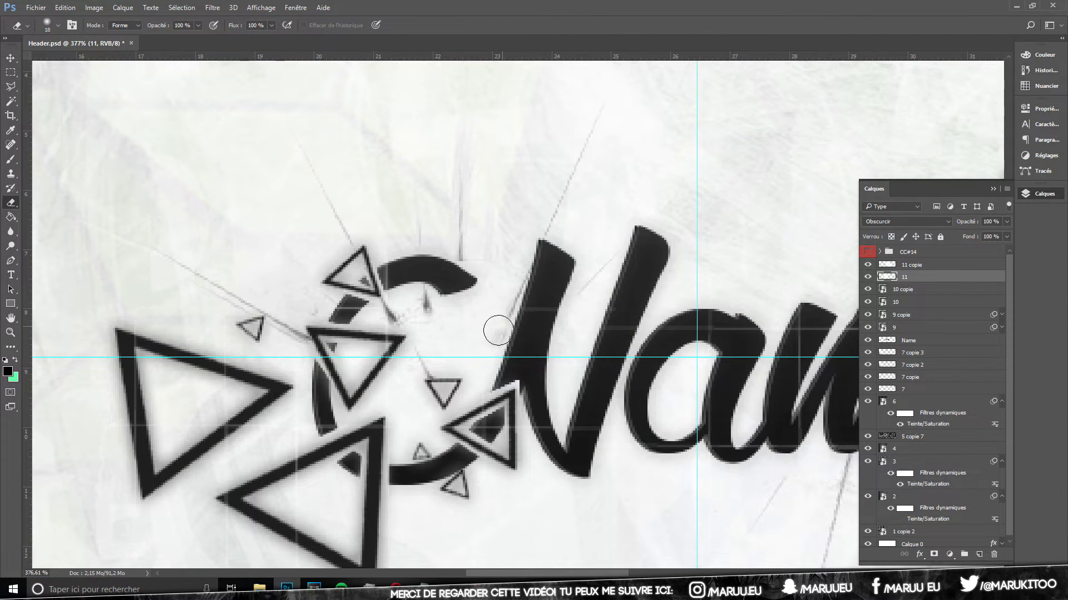
{"action": "left_click_drag", "start_coordinate": [497, 339], "coordinate": [524, 278]}
{"action": "mouse_move", "coordinate": [444, 311]}
{"action": "left_mouse_down"}
{"action": "mouse_move", "coordinate": [413, 347]}
{"action": "mouse_move", "coordinate": [428, 352]}
{"action": "left_mouse_up"}
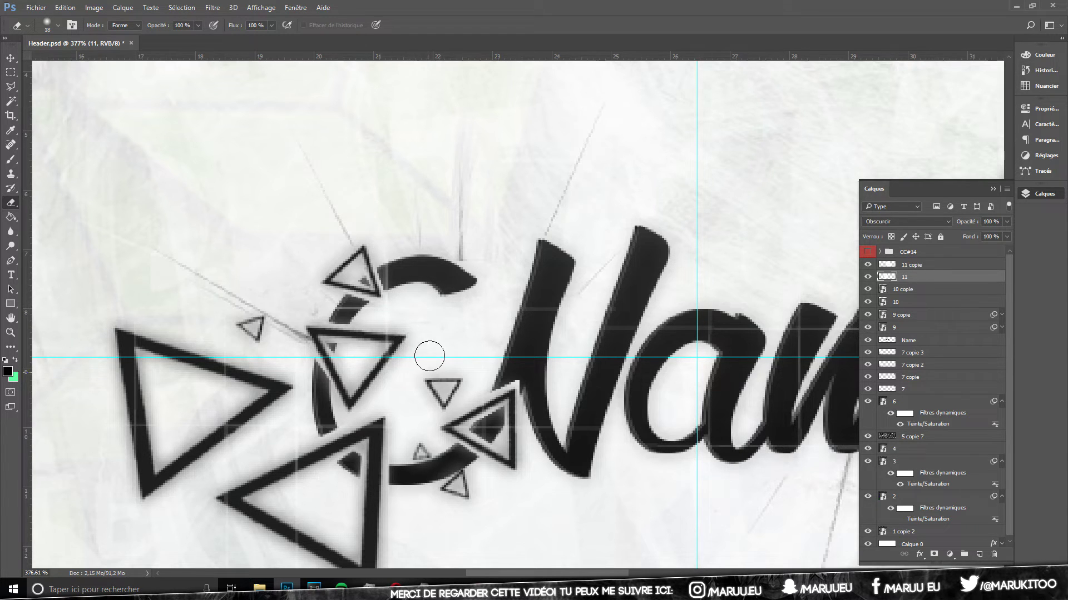
Step: On 11 copie, erase the faint streaks below the 'a' and 'm', then view at 100%
{"action": "key", "text": "alt+bracketright"}
{"action": "scroll", "coordinate": [593, 550], "scroll_direction": "down", "scroll_amount": 1}
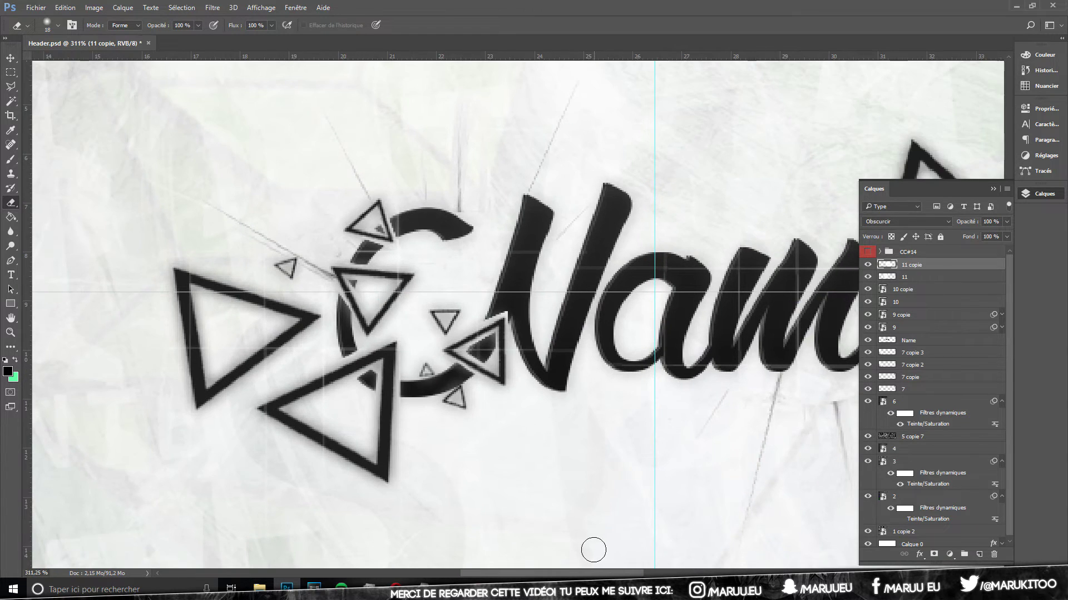
{"action": "left_click_drag", "start_coordinate": [590, 574], "coordinate": [673, 574]}
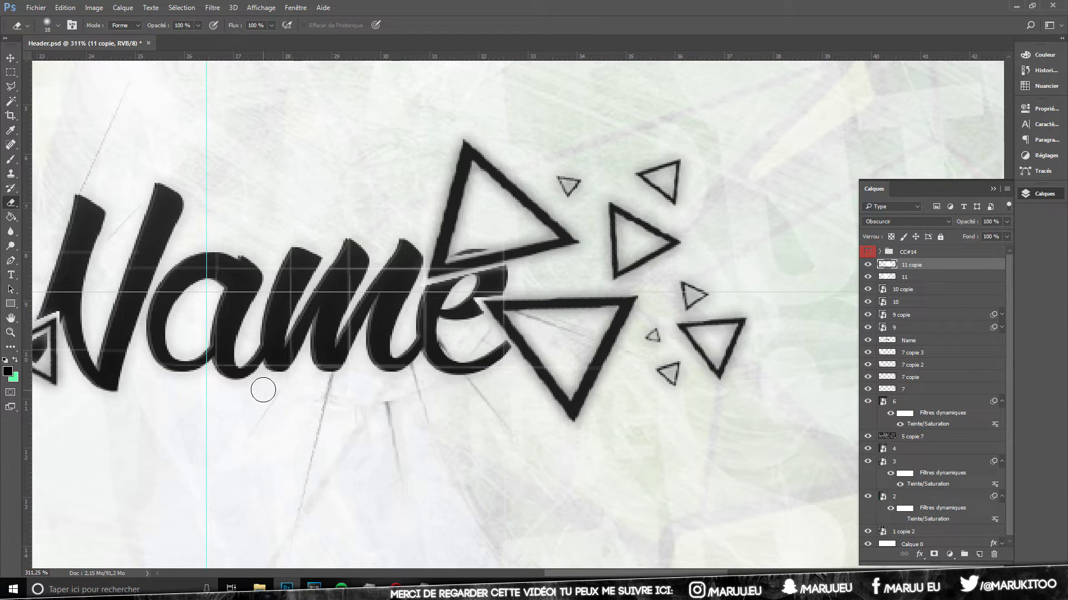
{"action": "left_click_drag", "start_coordinate": [281, 389], "coordinate": [230, 429]}
{"action": "left_click_drag", "start_coordinate": [390, 399], "coordinate": [388, 494]}
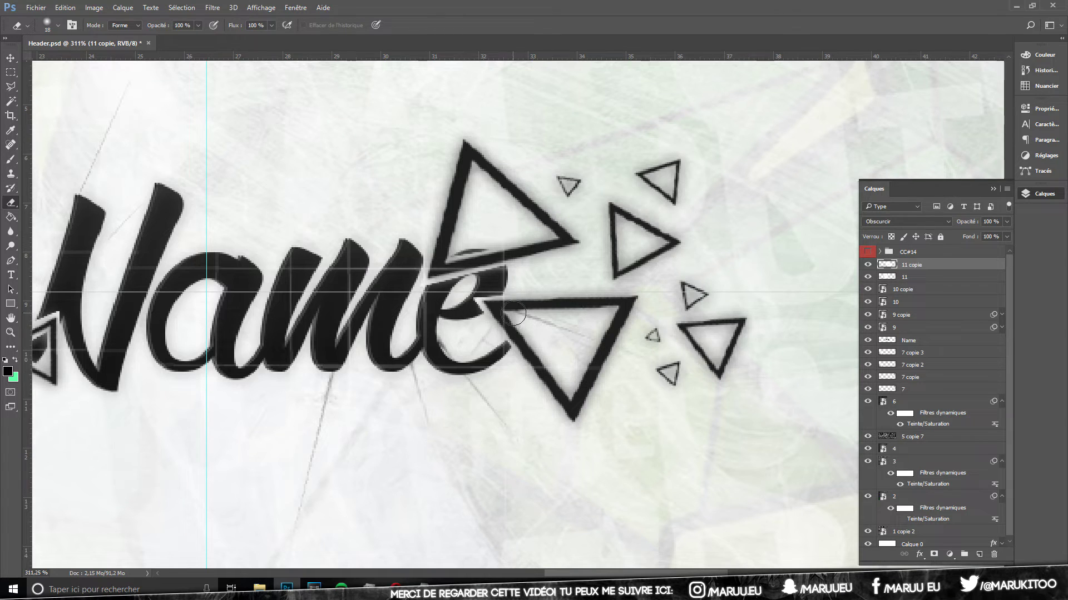
{"action": "scroll", "coordinate": [548, 321], "scroll_direction": "down", "scroll_amount": 2}
{"action": "left_click", "coordinate": [10, 331]}
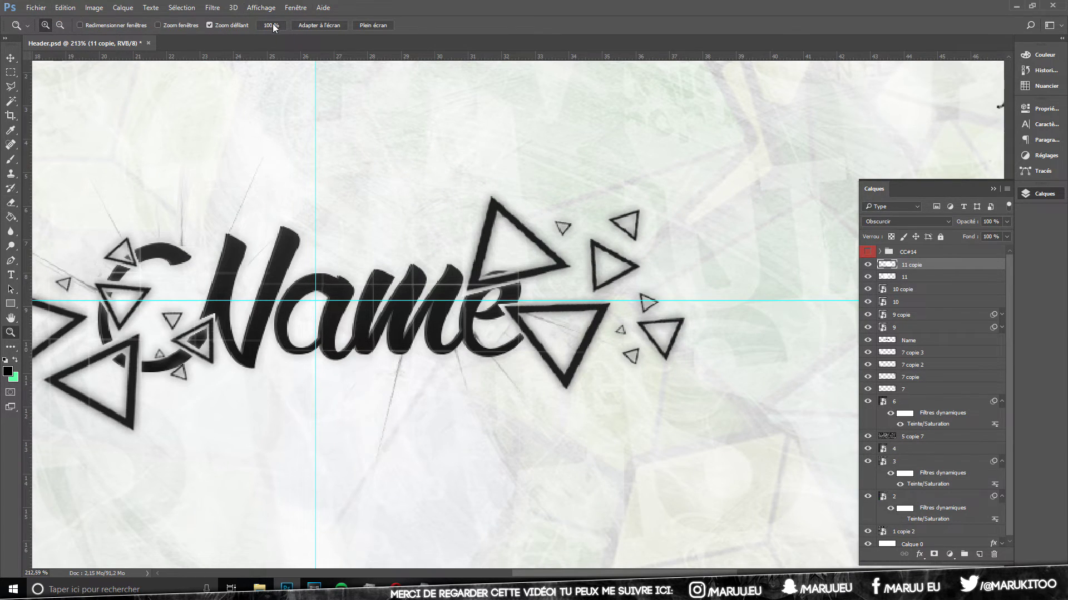
{"action": "left_click", "coordinate": [271, 26]}
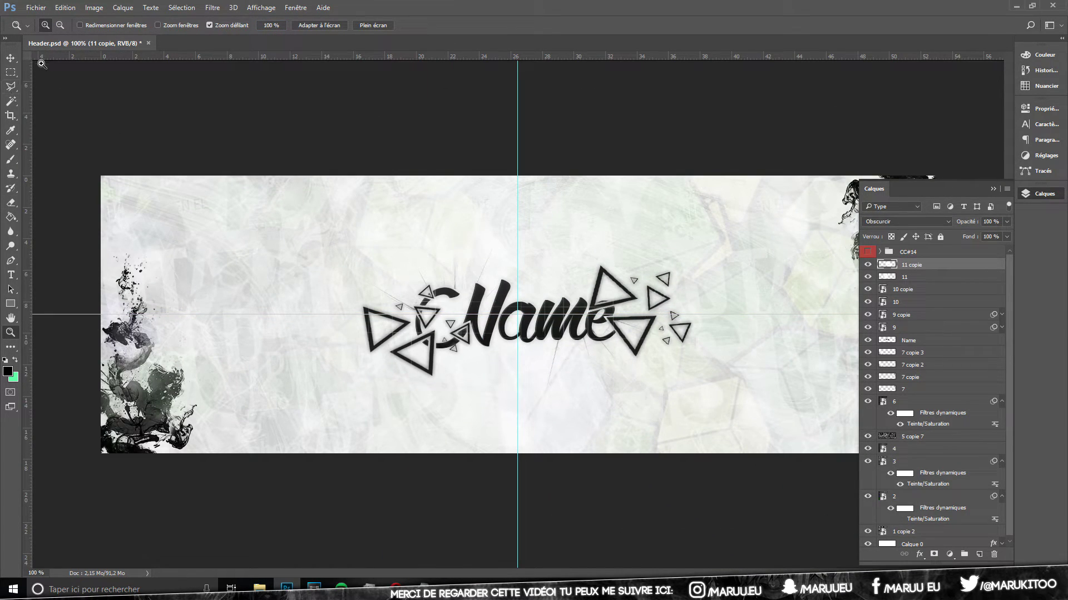
Step: Place image 12, try Eclaircir and then Superposition blending, and cancel the placement
{"action": "left_click", "coordinate": [12, 60]}
{"action": "left_click", "coordinate": [259, 588]}
{"action": "left_click_drag", "start_coordinate": [441, 244], "coordinate": [392, 527]}
{"action": "left_click", "coordinate": [888, 222]}
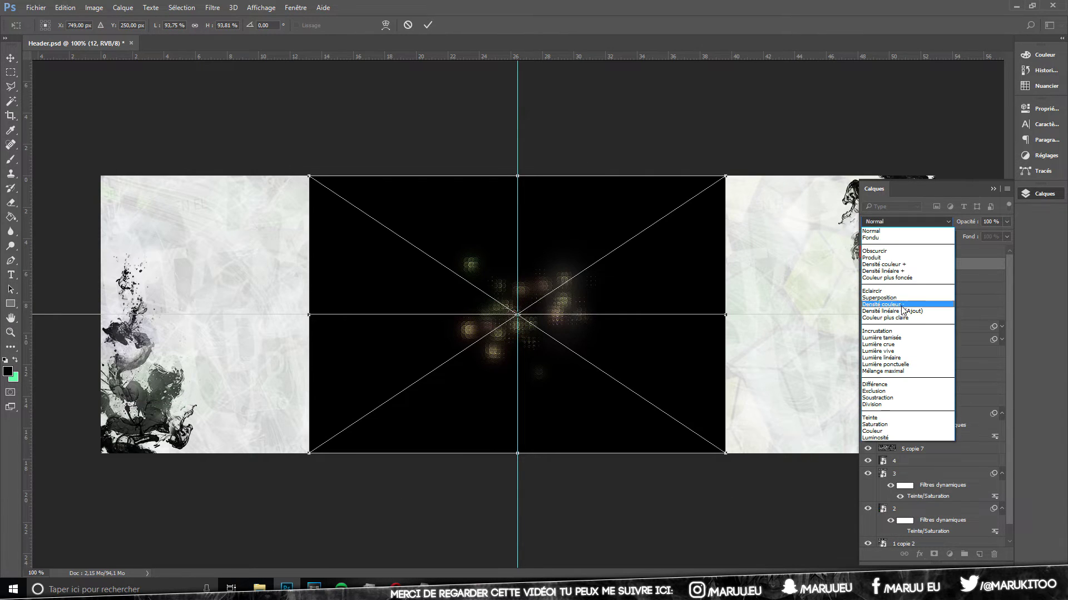
{"action": "left_click", "coordinate": [902, 295]}
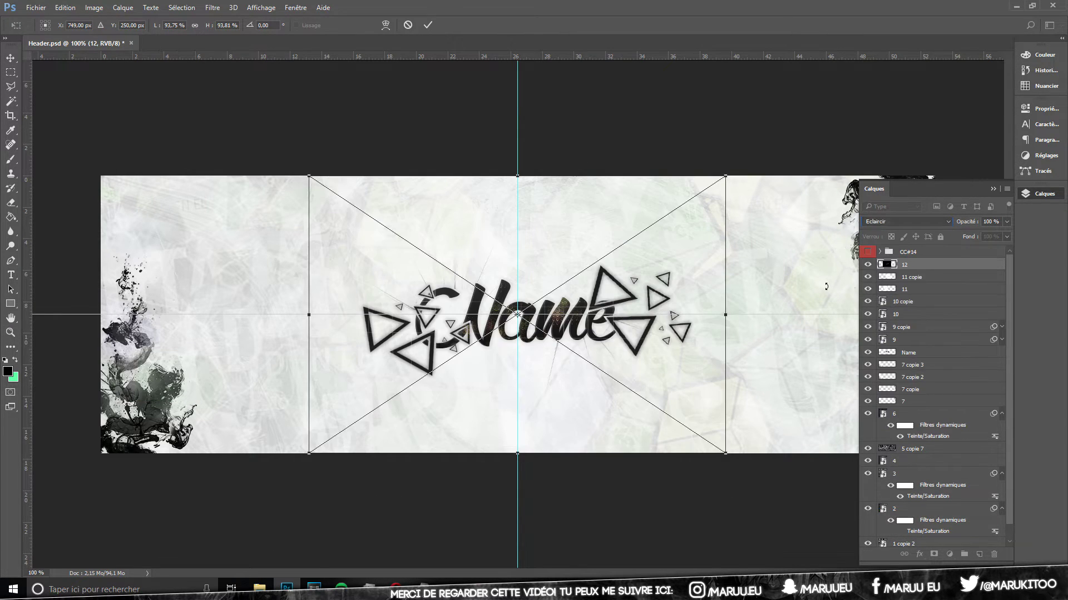
{"action": "left_click", "coordinate": [906, 221]}
{"action": "left_click", "coordinate": [902, 301]}
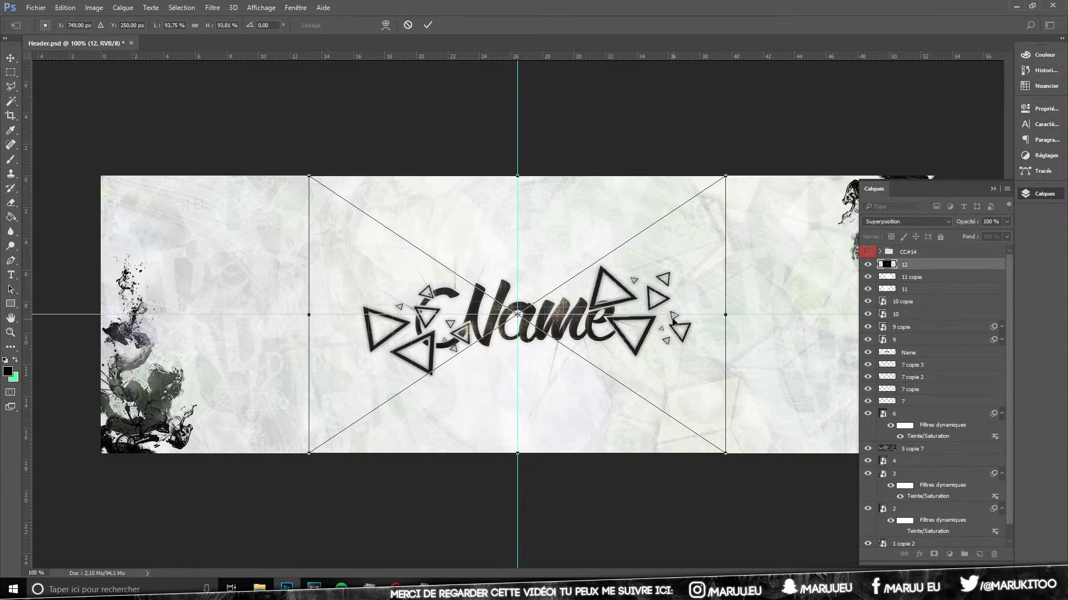
{"action": "key", "text": "Escape"}
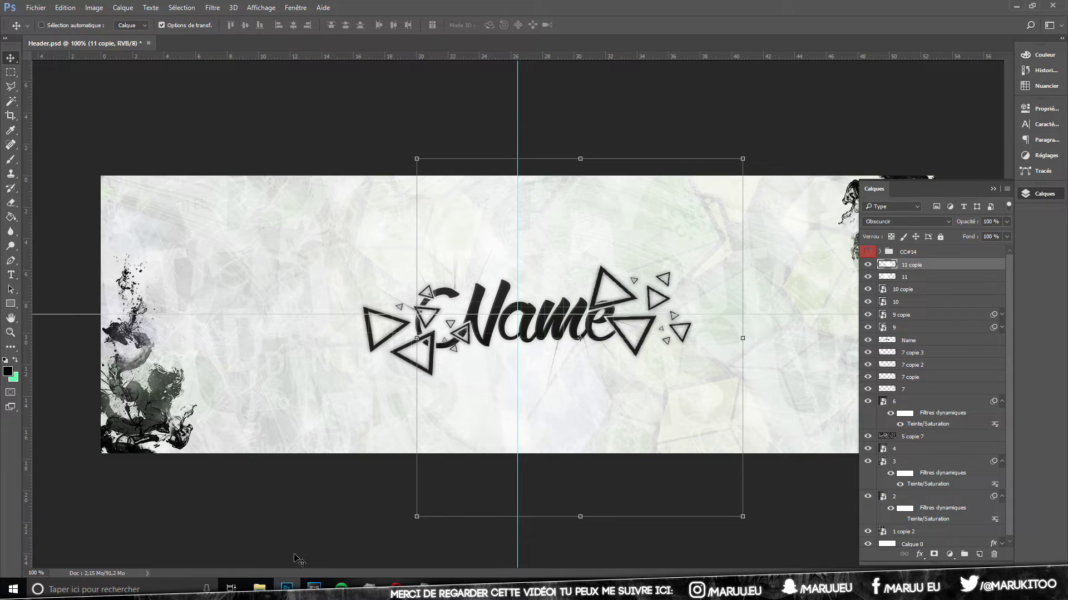
Step: Place image 12 again in Superposition and desaturate it fully with Hue/Saturation
{"action": "left_click", "coordinate": [259, 588]}
{"action": "left_click_drag", "start_coordinate": [437, 239], "coordinate": [426, 400]}
{"action": "key", "text": "Return"}
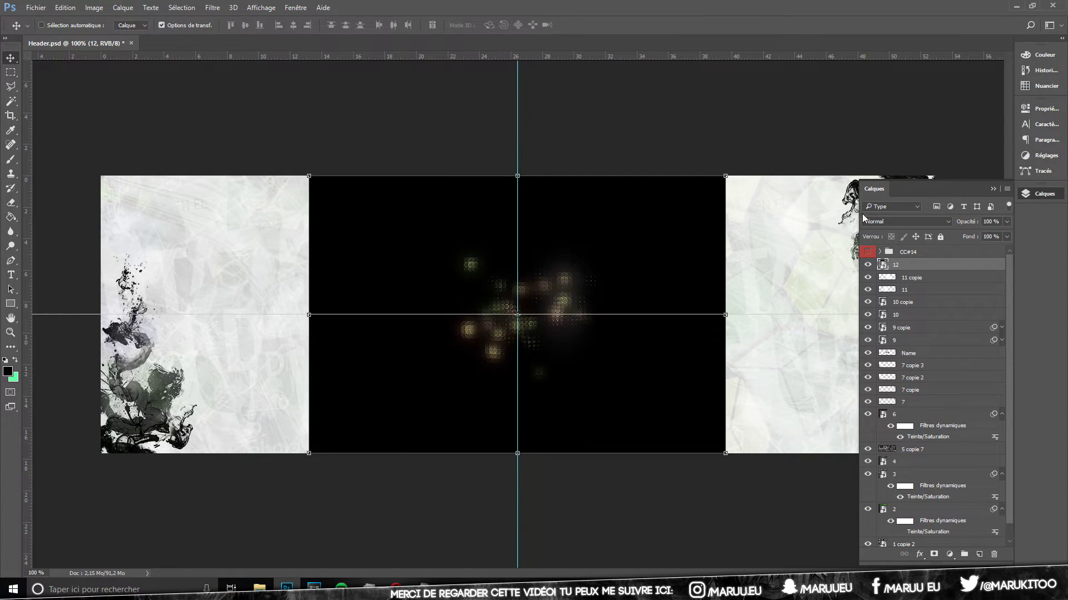
{"action": "left_click", "coordinate": [906, 221]}
{"action": "left_click", "coordinate": [892, 299]}
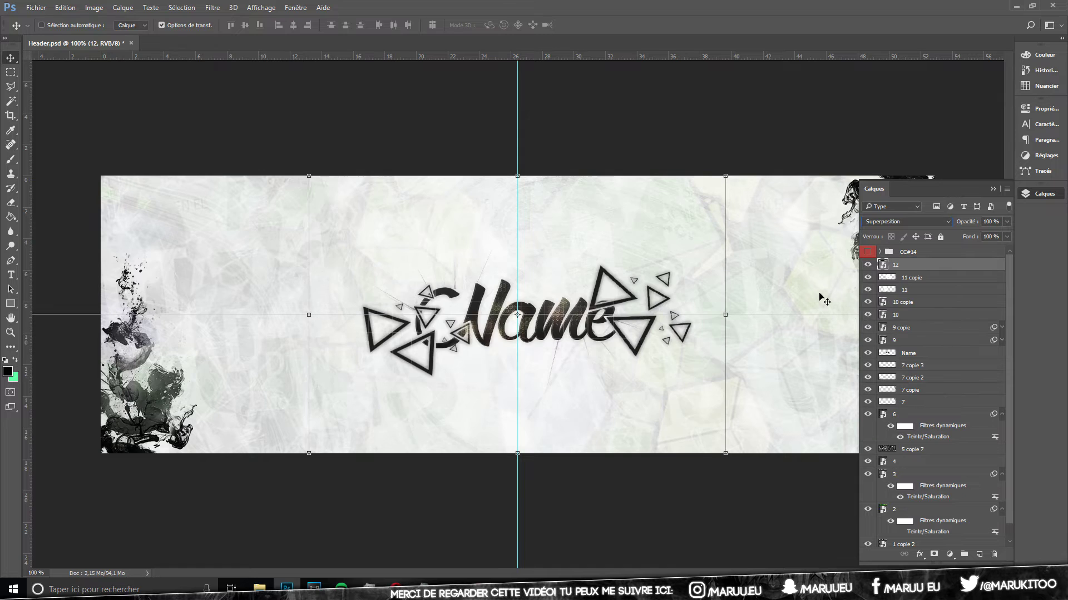
{"action": "key", "text": "ctrl+u"}
{"action": "left_click_drag", "start_coordinate": [499, 235], "coordinate": [451, 233]}
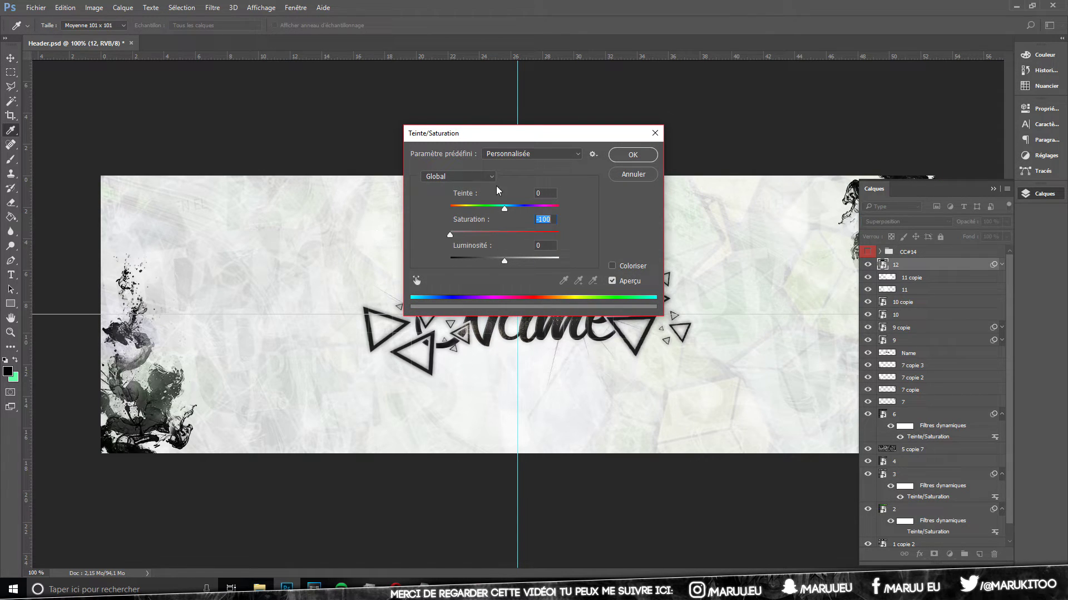
{"action": "left_click", "coordinate": [633, 155]}
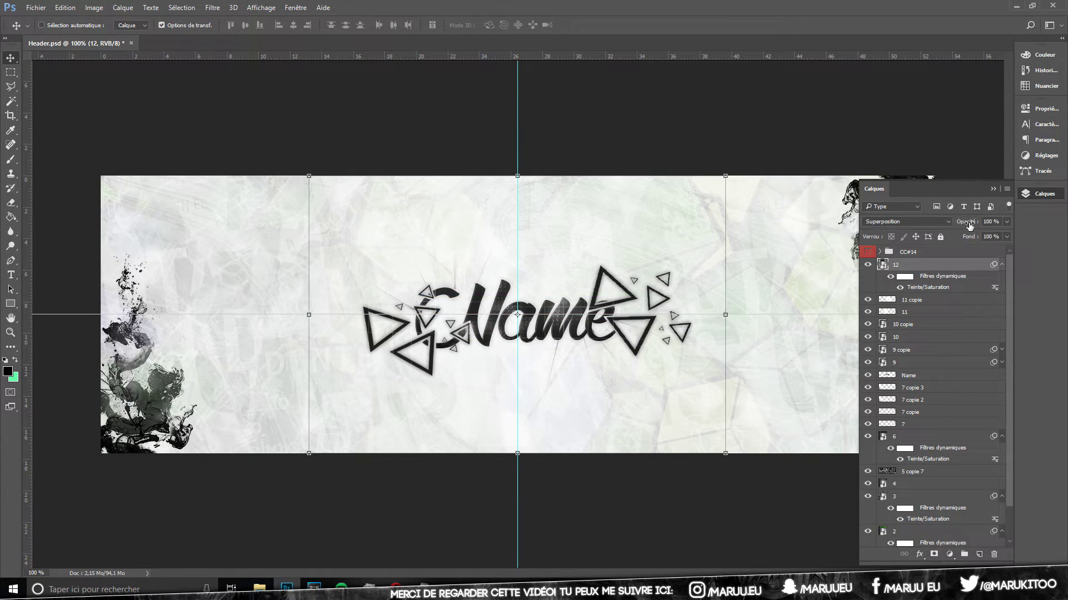
Step: Lower the light-spot layer's opacity to a faint level, toggling it to compare
{"action": "left_click_drag", "start_coordinate": [969, 225], "coordinate": [950, 225]}
{"action": "left_click", "coordinate": [868, 264]}
{"action": "left_click", "coordinate": [867, 265]}
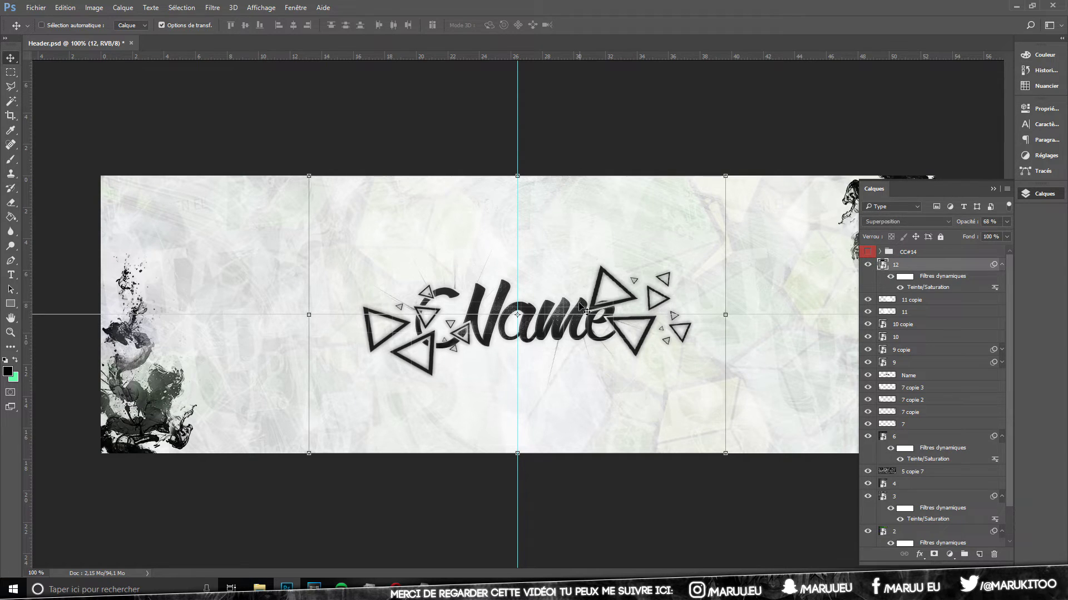
{"action": "left_click", "coordinate": [867, 264]}
{"action": "left_click_drag", "start_coordinate": [972, 224], "coordinate": [965, 225]}
{"action": "left_click", "coordinate": [867, 264]}
Step: Place image 13 and enlarge the grey cloudy texture to cover the whole header
{"action": "left_click", "coordinate": [259, 588]}
{"action": "left_click_drag", "start_coordinate": [490, 246], "coordinate": [567, 412]}
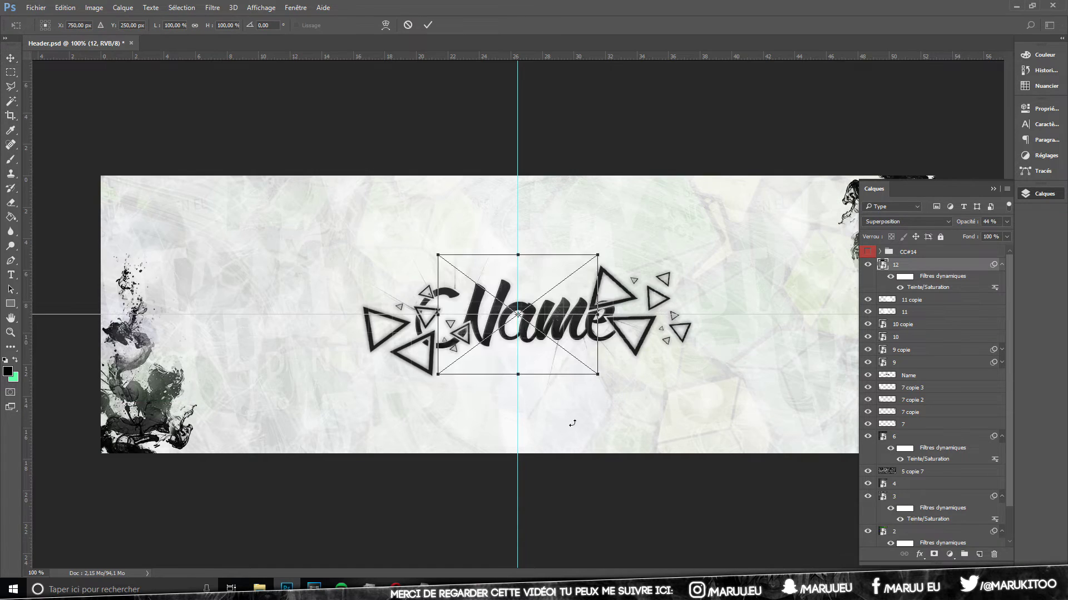
{"action": "left_click_drag", "start_coordinate": [556, 287], "coordinate": [720, 162]}
{"action": "mouse_move", "coordinate": [481, 342]}
{"action": "left_mouse_down"}
{"action": "mouse_move", "coordinate": [281, 431]}
{"action": "mouse_move", "coordinate": [294, 427]}
{"action": "left_mouse_up"}
Step: Confirm the texture's size and blend it in Incrustation at about 64% opacity
{"action": "key", "text": "Return"}
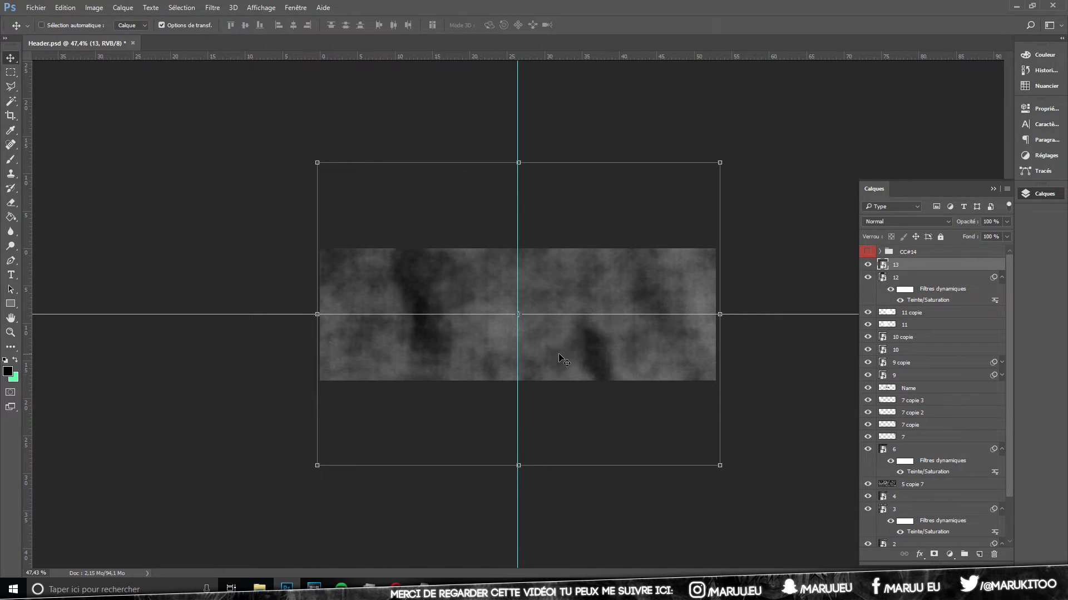
{"action": "key", "text": "ctrl+plus"}
{"action": "left_click", "coordinate": [906, 221]}
{"action": "left_click", "coordinate": [890, 329]}
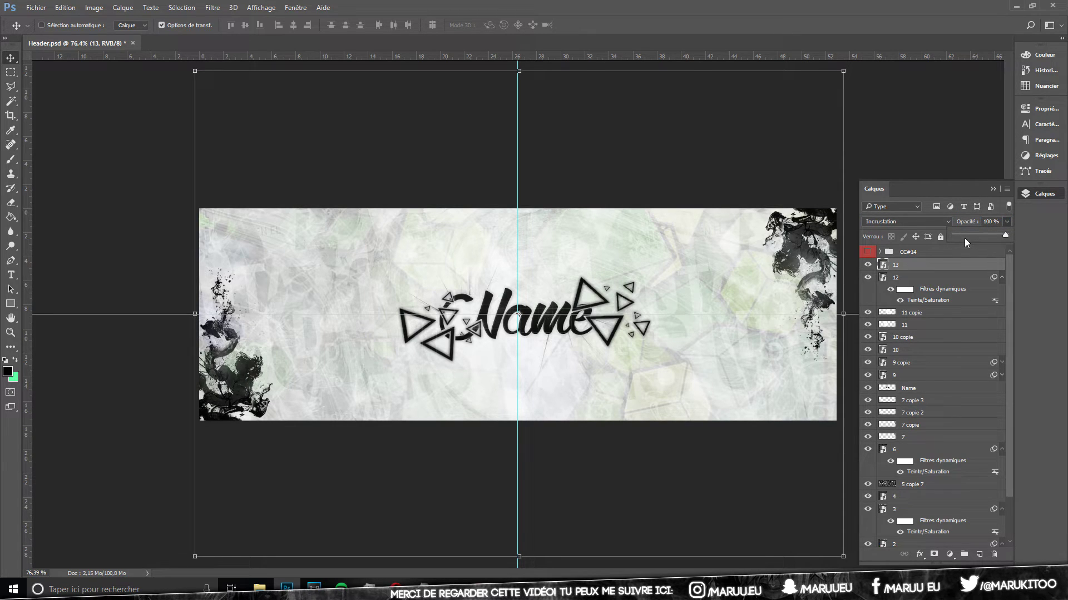
{"action": "left_click_drag", "start_coordinate": [959, 235], "coordinate": [986, 236]}
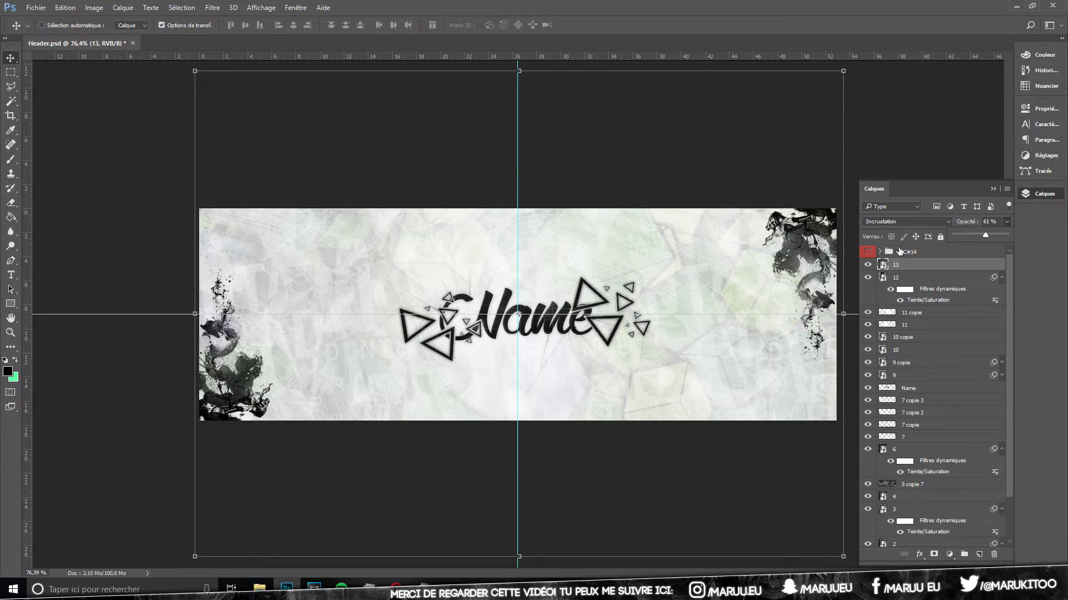
{"action": "left_click", "coordinate": [871, 265]}
{"action": "left_click", "coordinate": [868, 265]}
Step: View the canvas at 100% and open the Tuto Header Doxx image folder
{"action": "key", "text": "z"}
{"action": "left_click", "coordinate": [271, 25]}
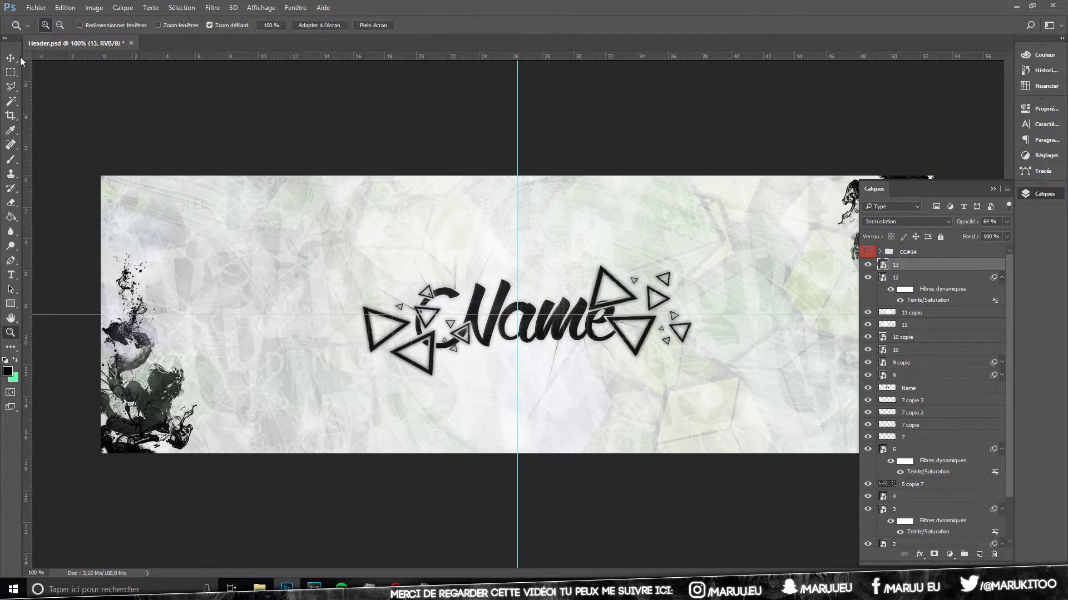
{"action": "left_click", "coordinate": [12, 58]}
{"action": "left_click", "coordinate": [259, 588]}
Step: Place image 14, enlarge the striped image to fill the header, and view at 100%
{"action": "left_click", "coordinate": [573, 245]}
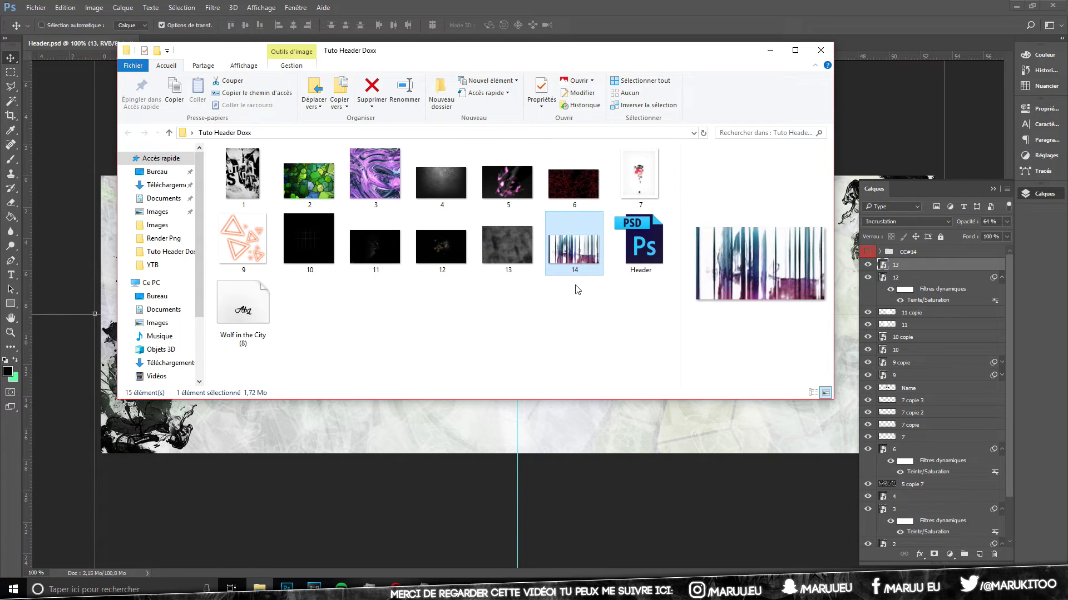
{"action": "left_click_drag", "start_coordinate": [574, 244], "coordinate": [492, 334]}
{"action": "scroll", "coordinate": [493, 333], "scroll_direction": "down", "scroll_amount": 8}
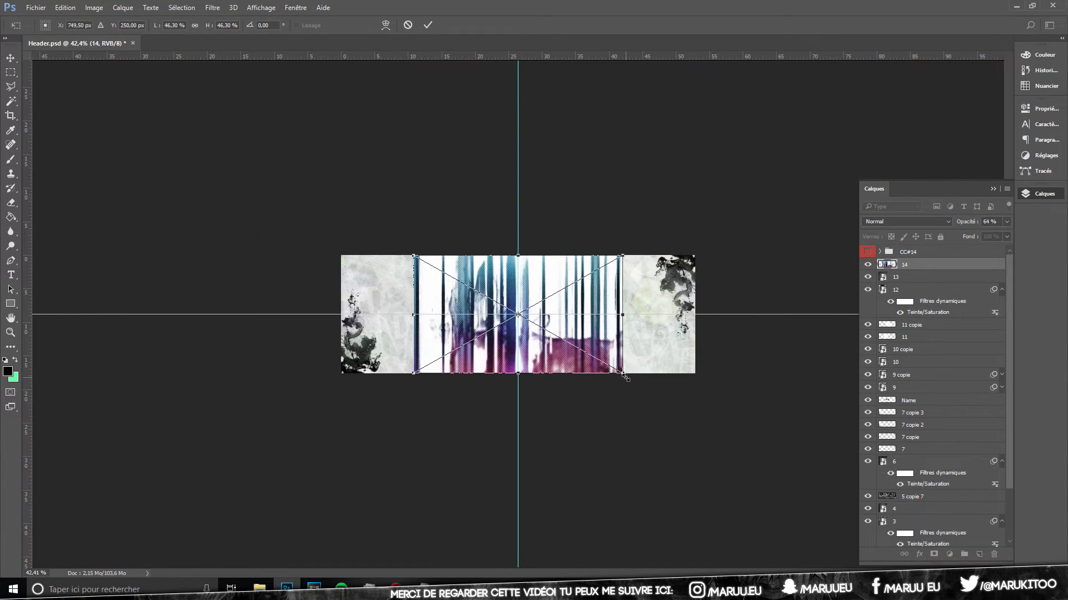
{"action": "left_click_drag", "start_coordinate": [623, 375], "coordinate": [699, 417]}
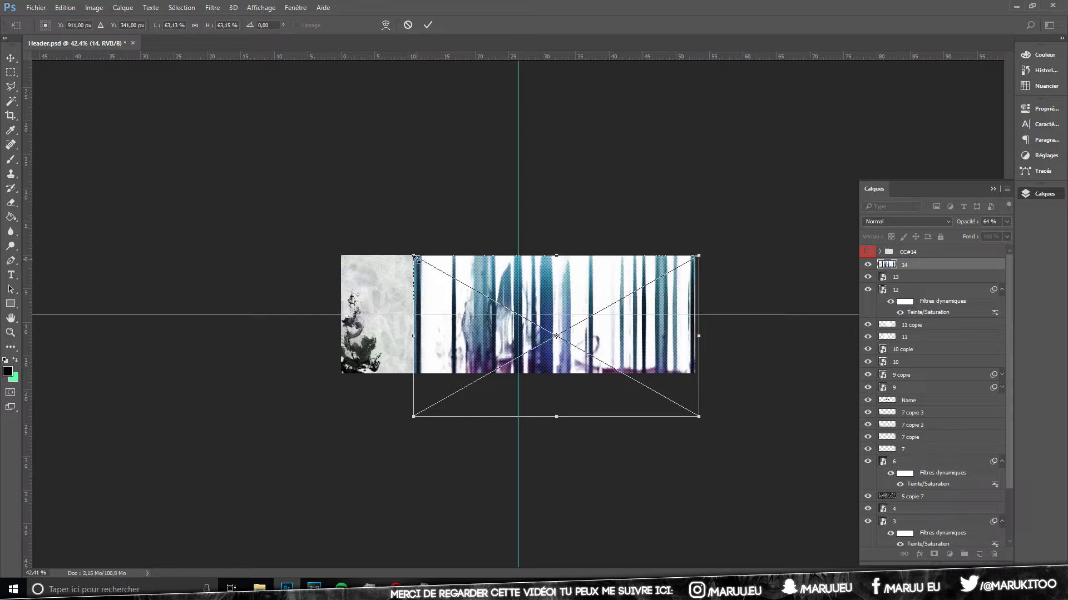
{"action": "left_click_drag", "start_coordinate": [415, 257], "coordinate": [339, 214]}
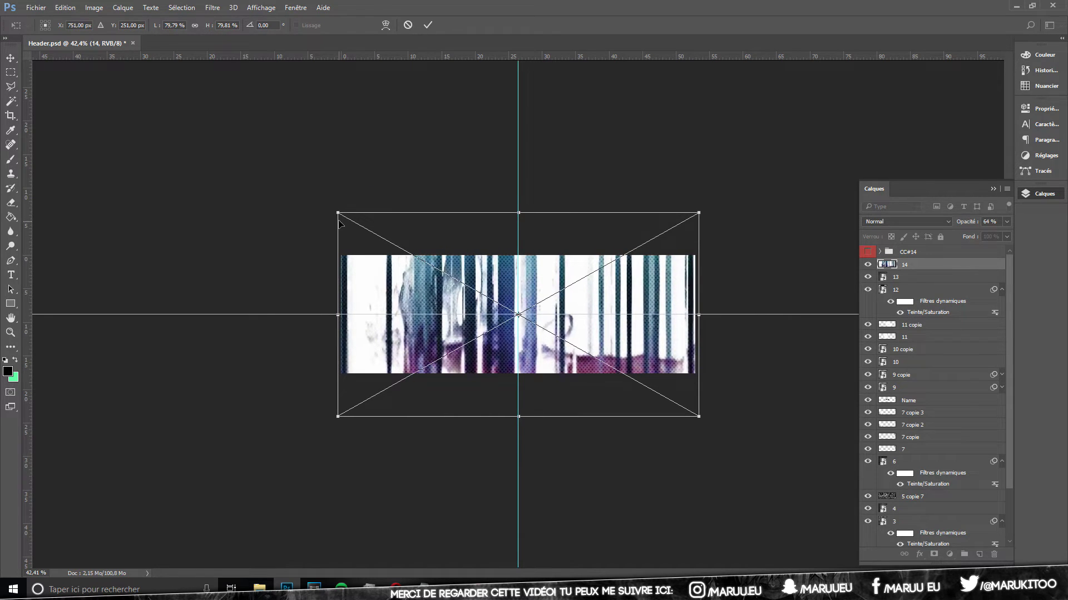
{"action": "key", "text": "Return"}
{"action": "left_click", "coordinate": [10, 333]}
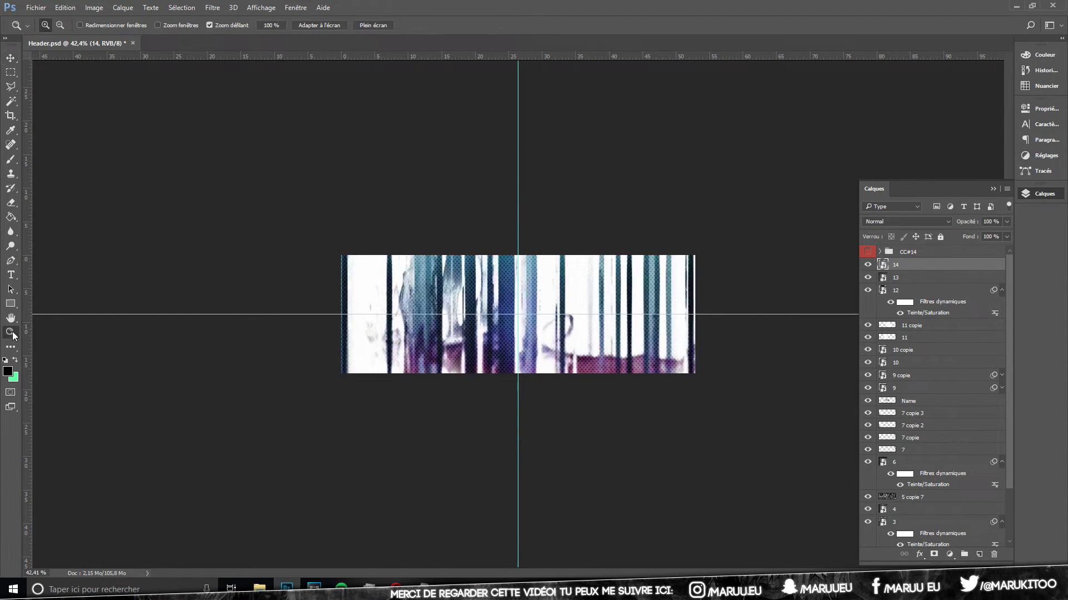
{"action": "left_click", "coordinate": [271, 25]}
Step: Desaturate the striped layer fully and blend it in Incrustation at 14% opacity
{"action": "key", "text": "ctrl+u"}
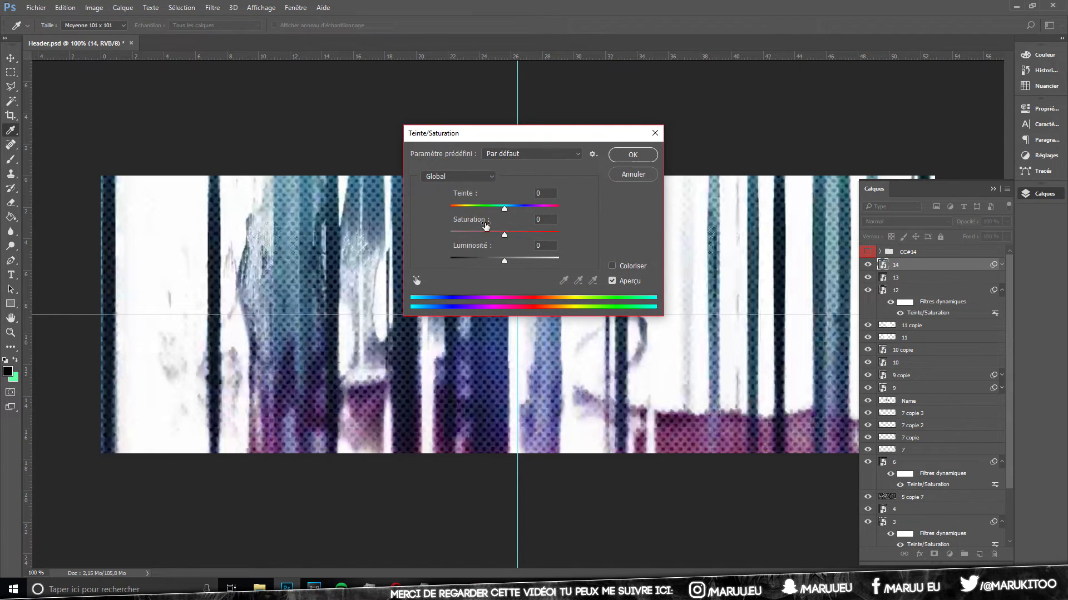
{"action": "left_click_drag", "start_coordinate": [486, 225], "coordinate": [431, 236]}
{"action": "left_click", "coordinate": [633, 154]}
{"action": "key", "text": "v"}
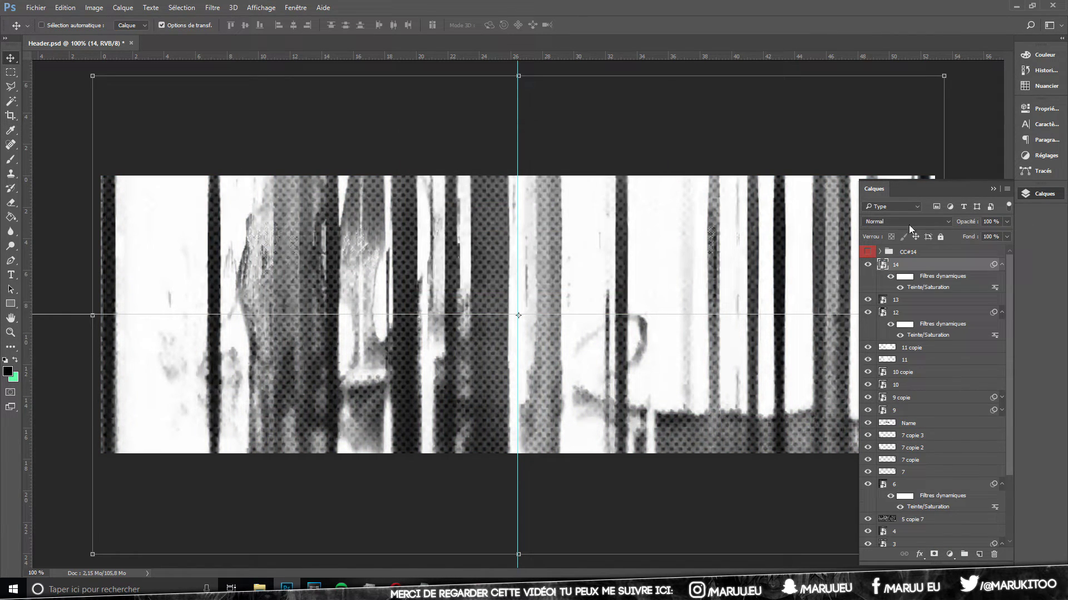
{"action": "left_click", "coordinate": [909, 222]}
{"action": "left_click", "coordinate": [906, 327]}
{"action": "left_click", "coordinate": [1006, 222]}
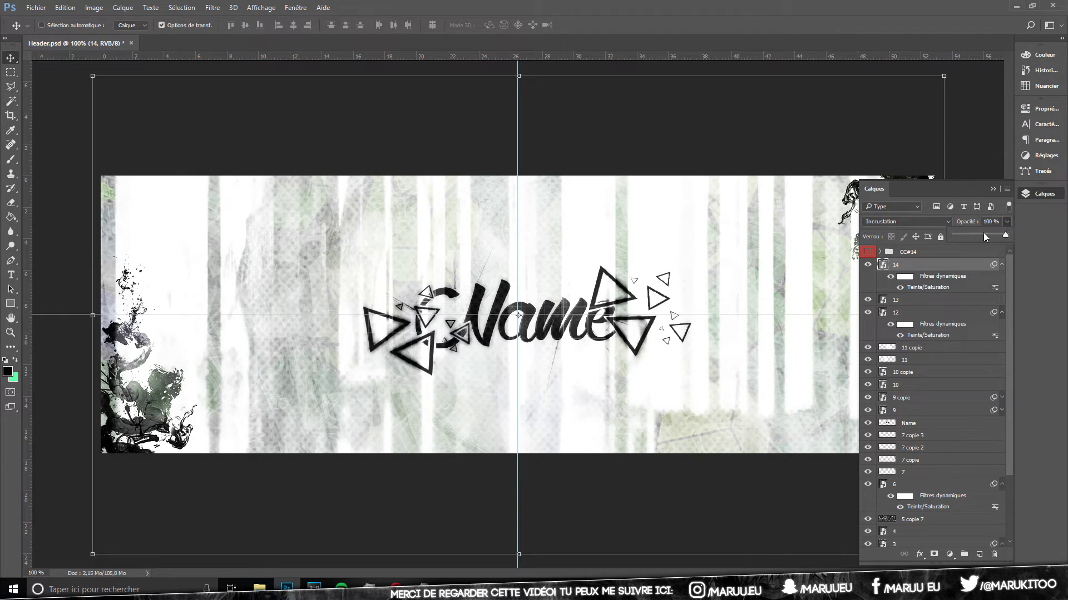
{"action": "left_click_drag", "start_coordinate": [983, 233], "coordinate": [960, 236]}
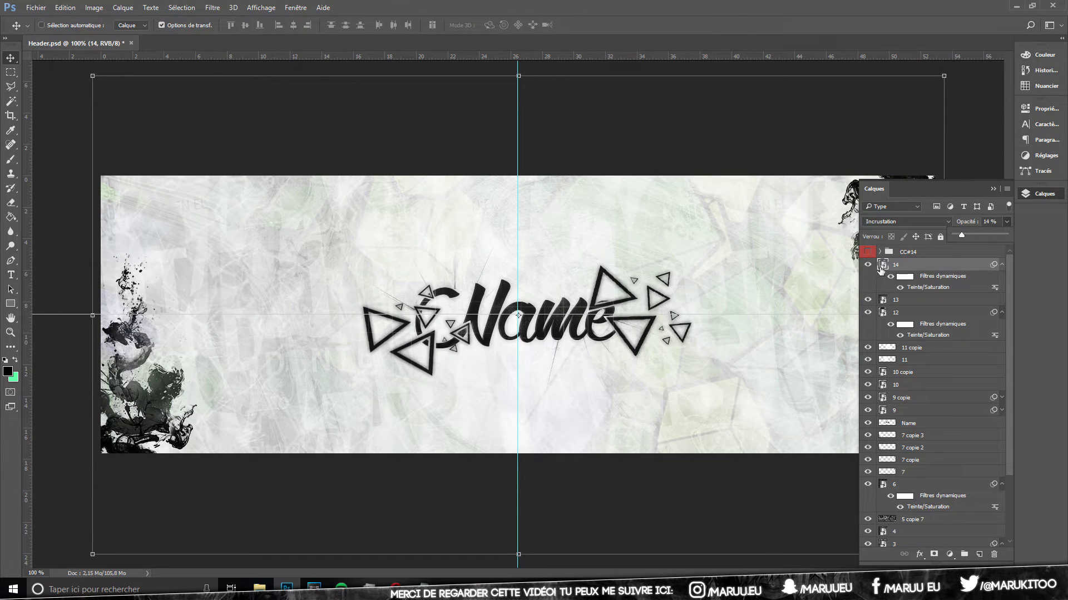
{"action": "left_click", "coordinate": [871, 269]}
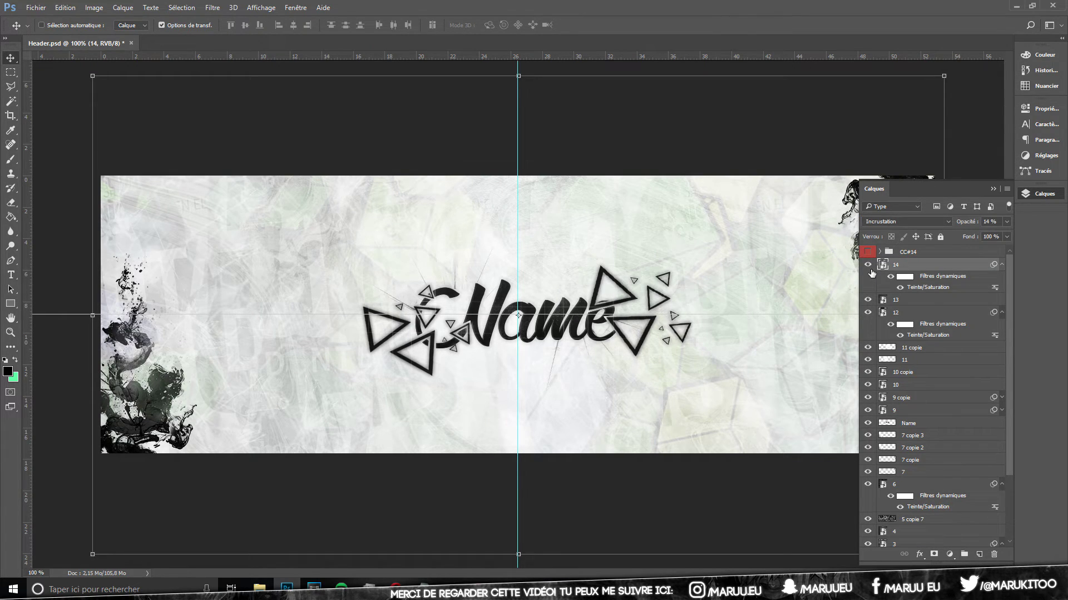
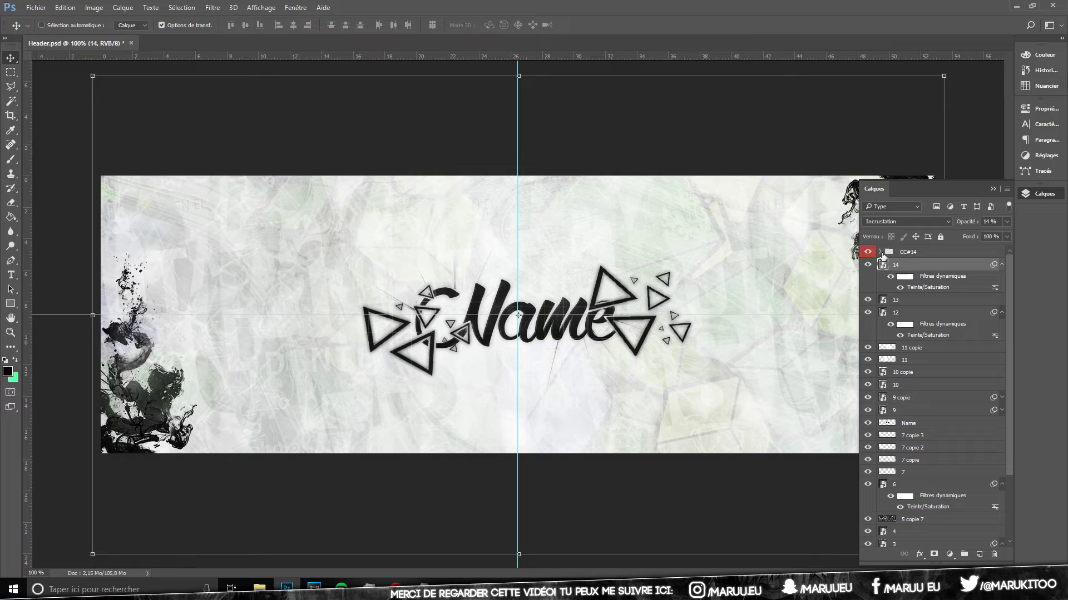
Step: Lower the CC#14 group's opacity to 23%, then select layer 14
{"action": "left_click", "coordinate": [907, 252]}
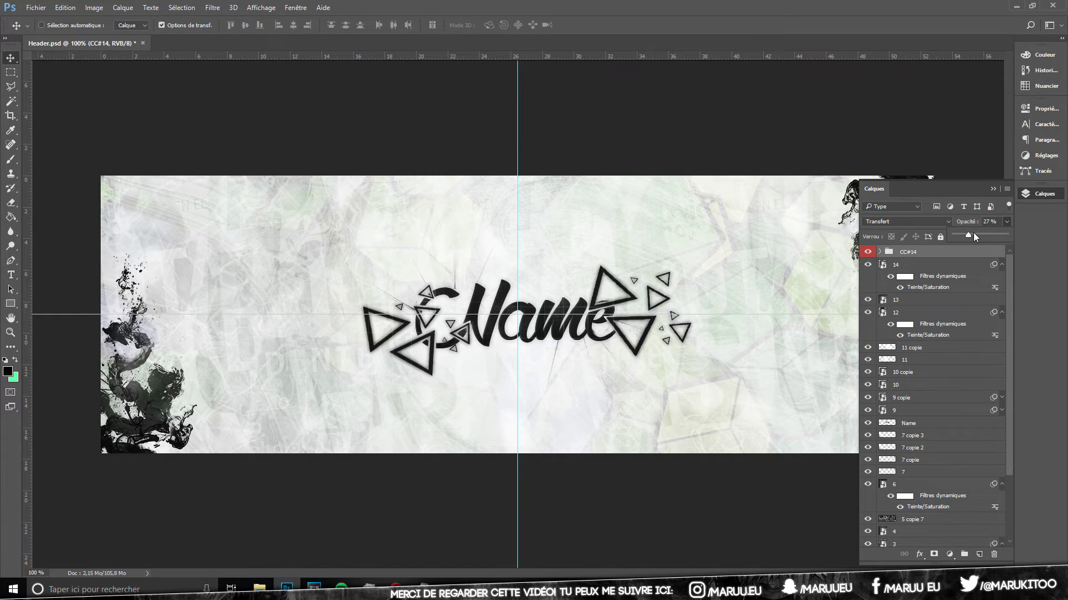
{"action": "left_click_drag", "start_coordinate": [968, 235], "coordinate": [998, 235]}
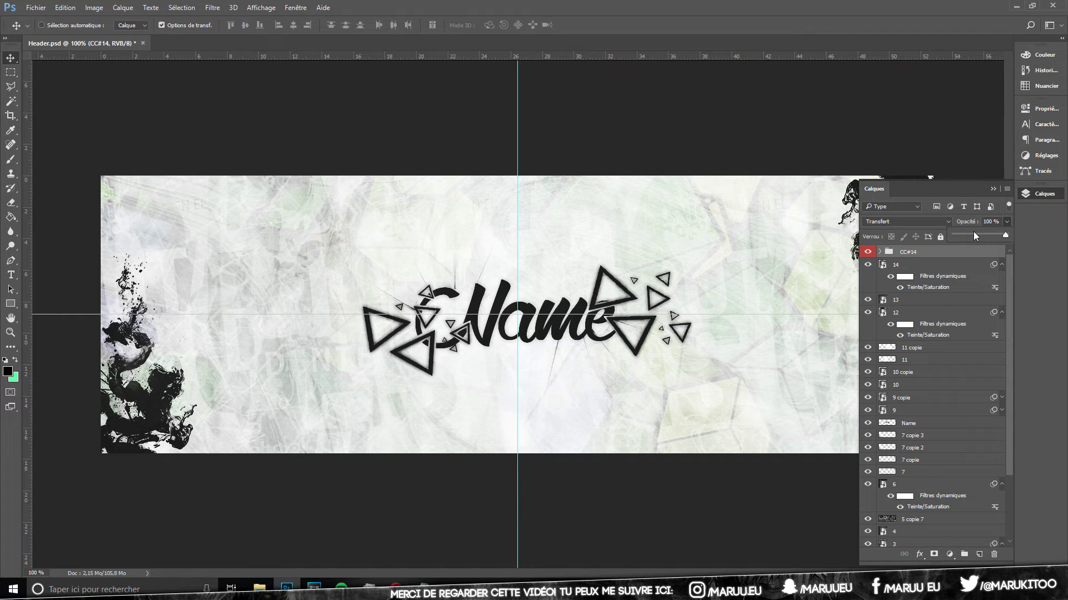
{"action": "left_click", "coordinate": [973, 232]}
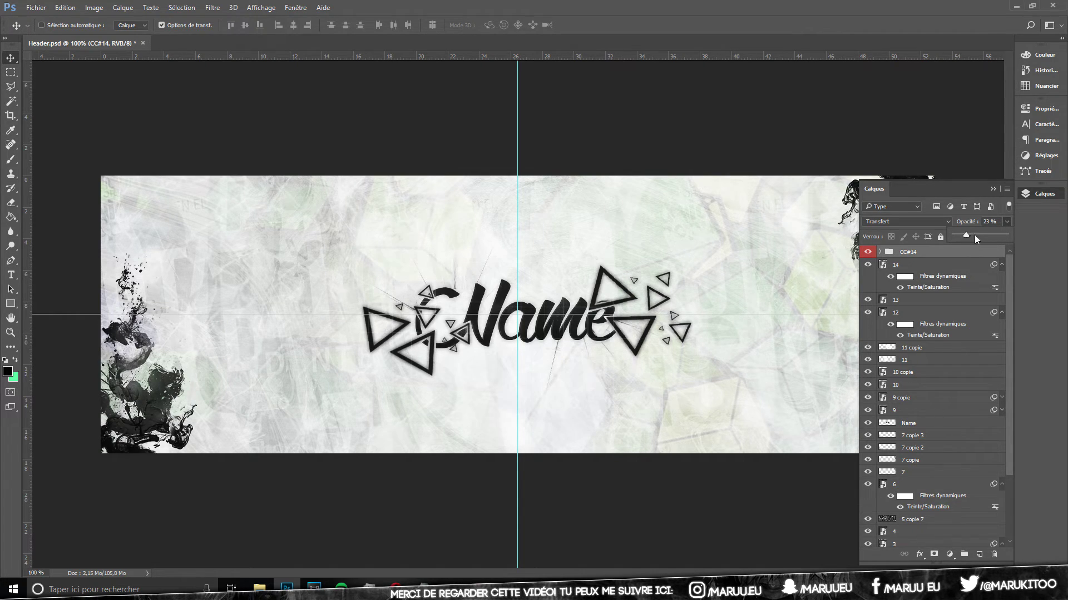
{"action": "left_click", "coordinate": [908, 272]}
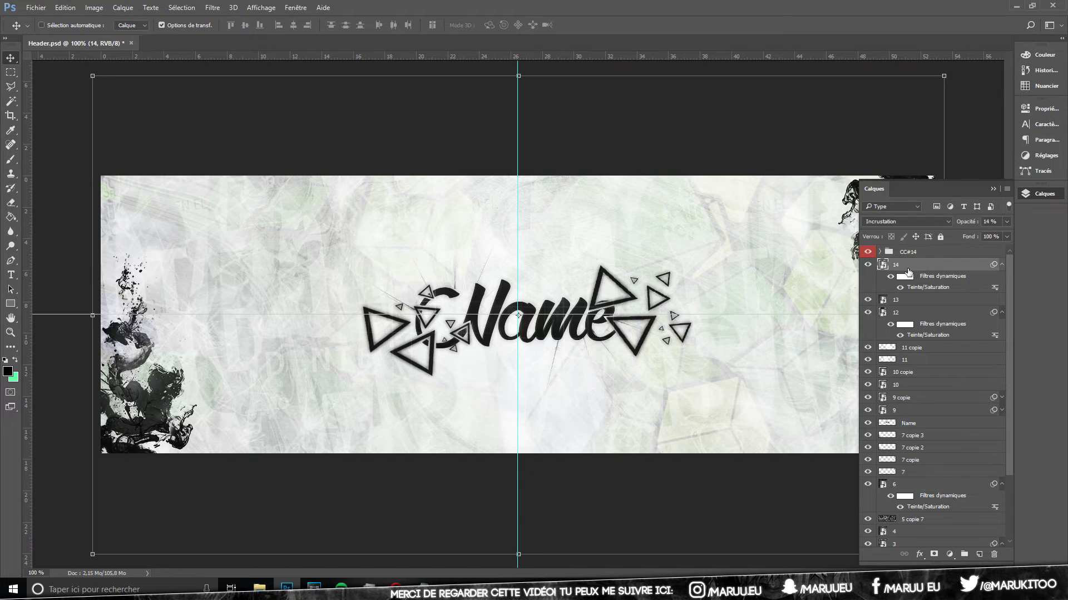
Step: Add a new empty layer, Calque 1, above layer 14 and pick the Brush tool
{"action": "left_click", "coordinate": [979, 554]}
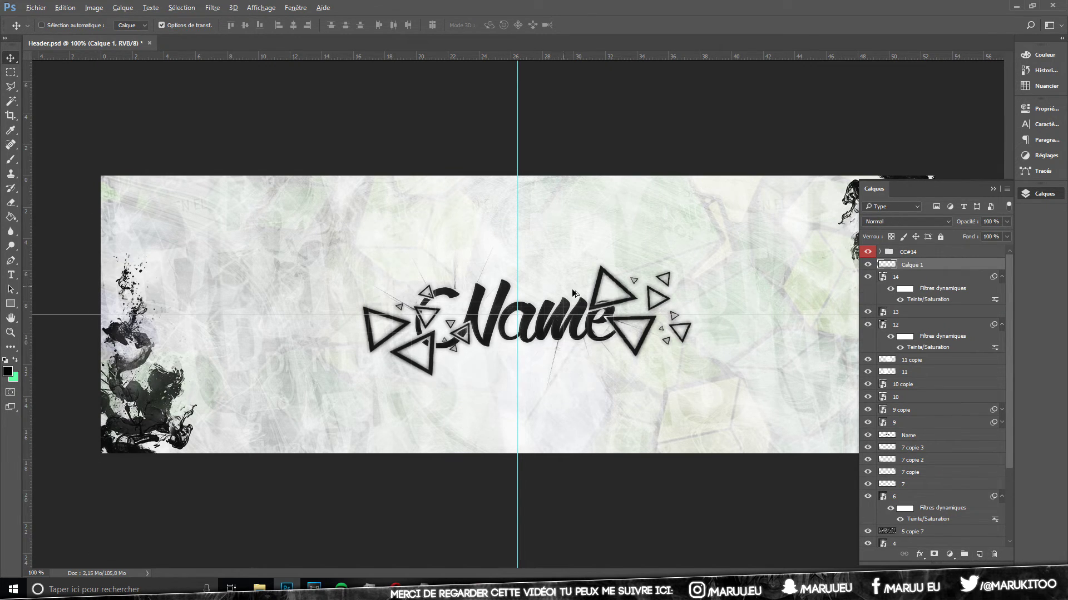
{"action": "key", "text": "ctrl+minus"}
{"action": "left_click", "coordinate": [11, 159]}
{"action": "right_click", "coordinate": [323, 194]}
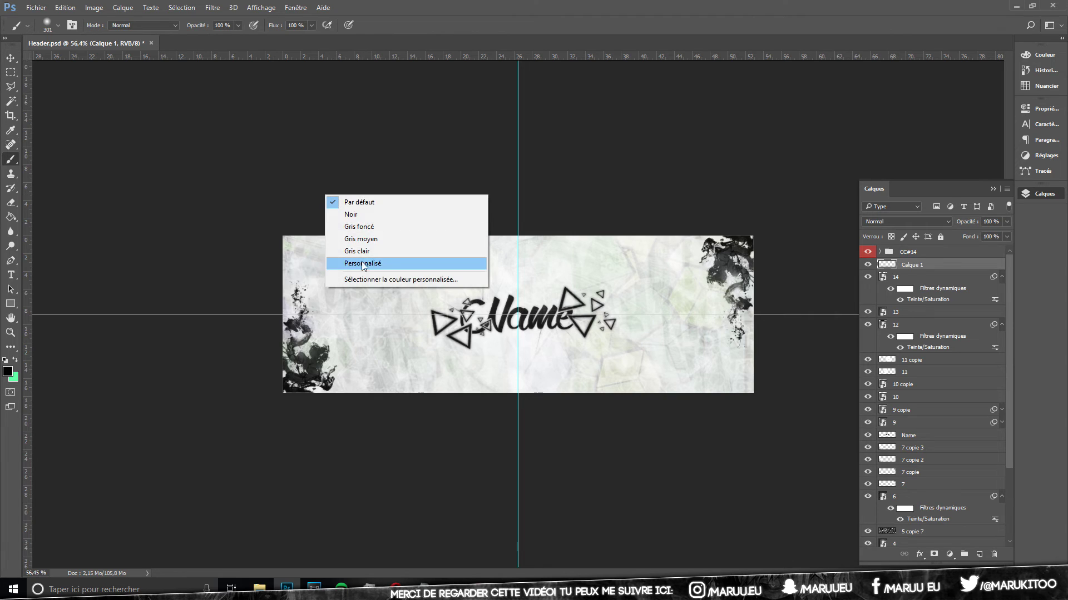
{"action": "right_click", "coordinate": [435, 342]}
Step: Size a soft brush to about 369 px and paint dark shading along the banner's top edge
{"action": "left_click_drag", "start_coordinate": [344, 316], "coordinate": [355, 323]}
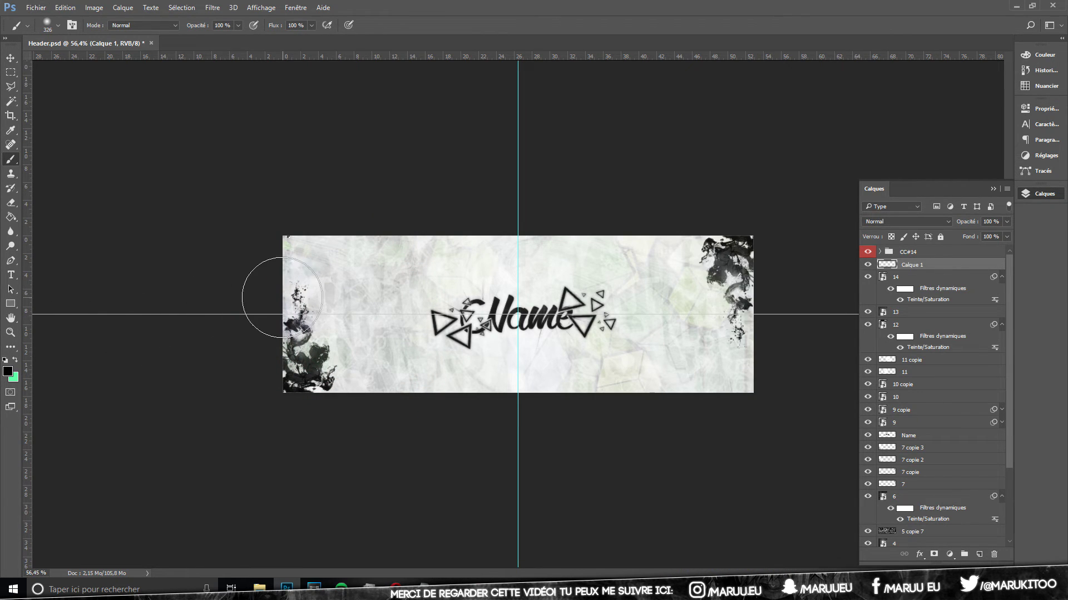
{"action": "right_click", "coordinate": [269, 358]}
{"action": "left_click", "coordinate": [240, 295]}
{"action": "left_click_drag", "start_coordinate": [311, 287], "coordinate": [326, 287]}
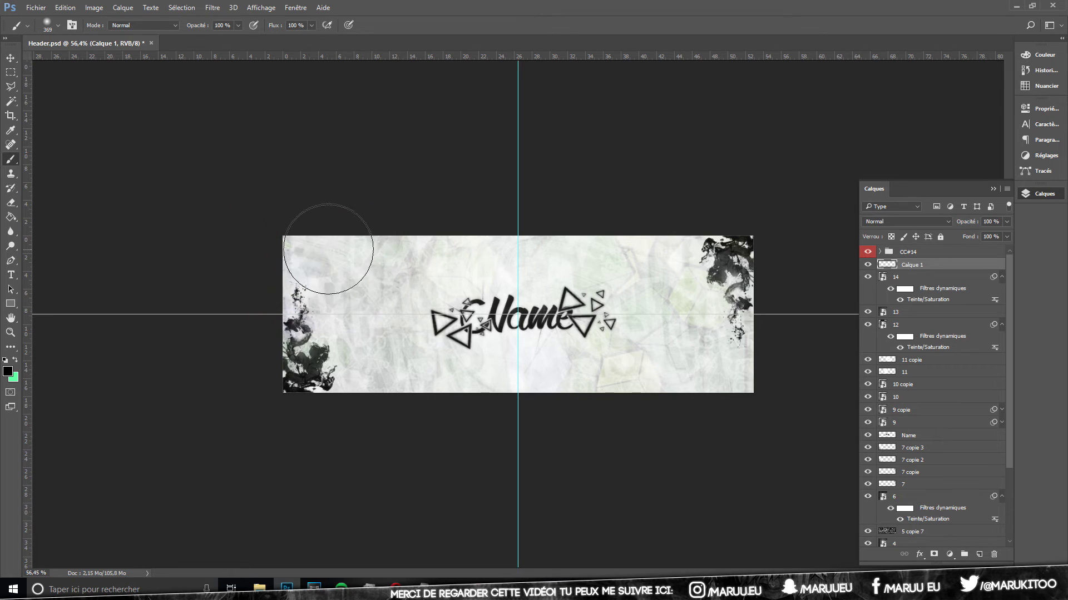
{"action": "mouse_move", "coordinate": [273, 171]}
{"action": "left_mouse_down"}
{"action": "mouse_move", "coordinate": [673, 179]}
{"action": "mouse_move", "coordinate": [803, 446]}
{"action": "mouse_move", "coordinate": [596, 453]}
{"action": "mouse_move", "coordinate": [758, 448]}
{"action": "mouse_move", "coordinate": [206, 357]}
{"action": "mouse_move", "coordinate": [211, 459]}
{"action": "left_mouse_up"}
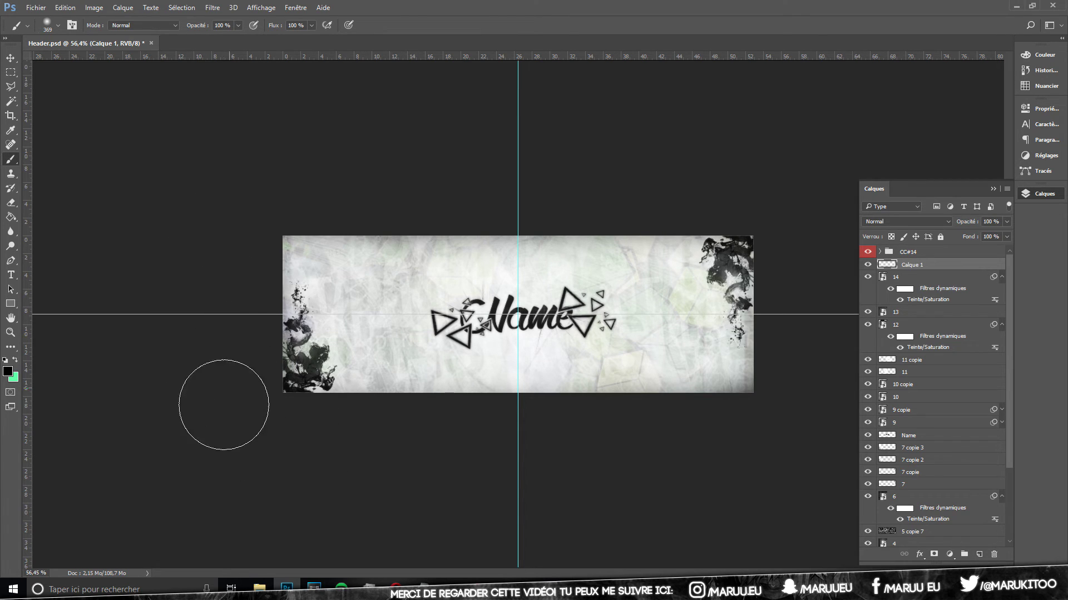
{"action": "left_click", "coordinate": [10, 332]}
{"action": "left_click", "coordinate": [270, 25]}
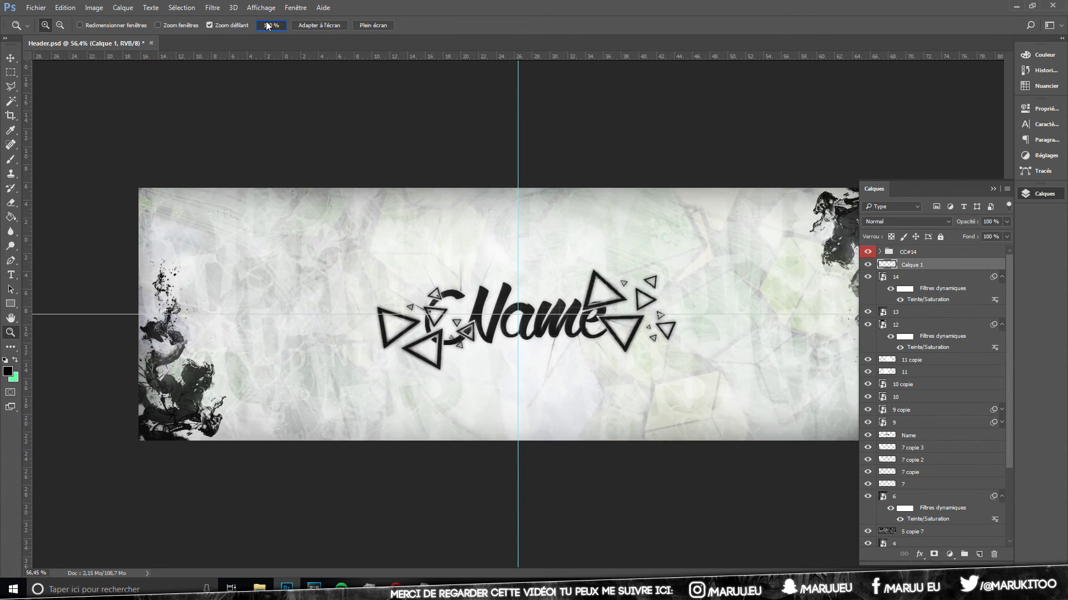
{"action": "left_click", "coordinate": [9, 61]}
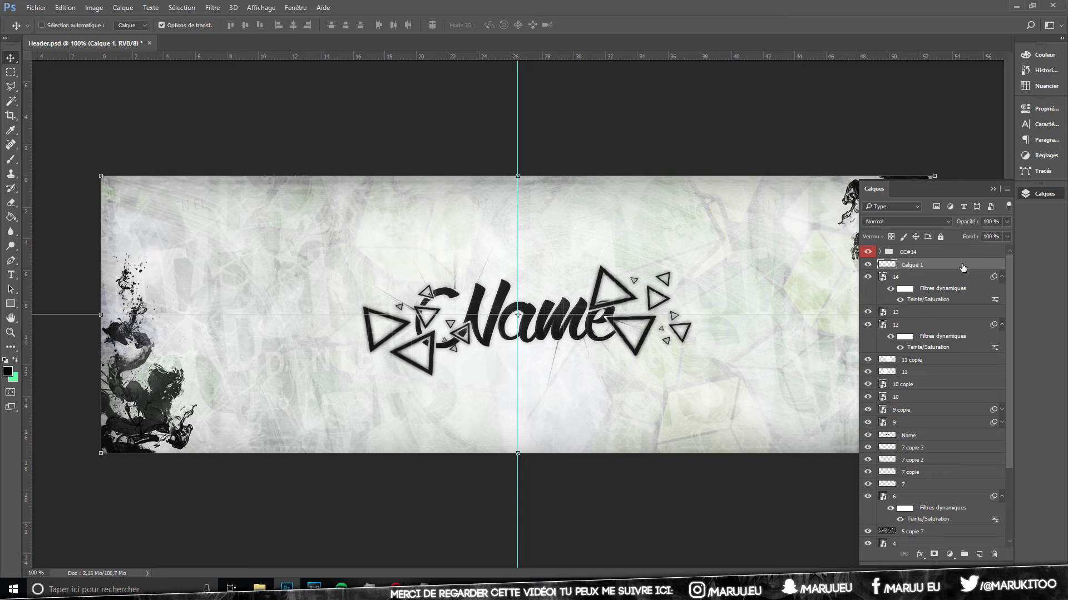
{"action": "left_click", "coordinate": [867, 266]}
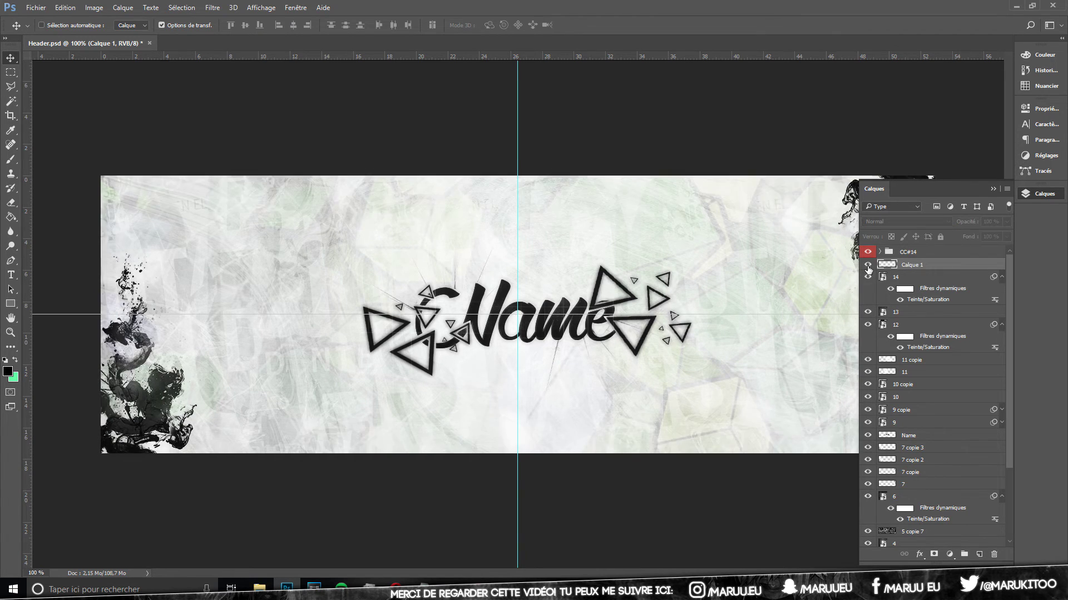
{"action": "left_click", "coordinate": [1052, 194]}
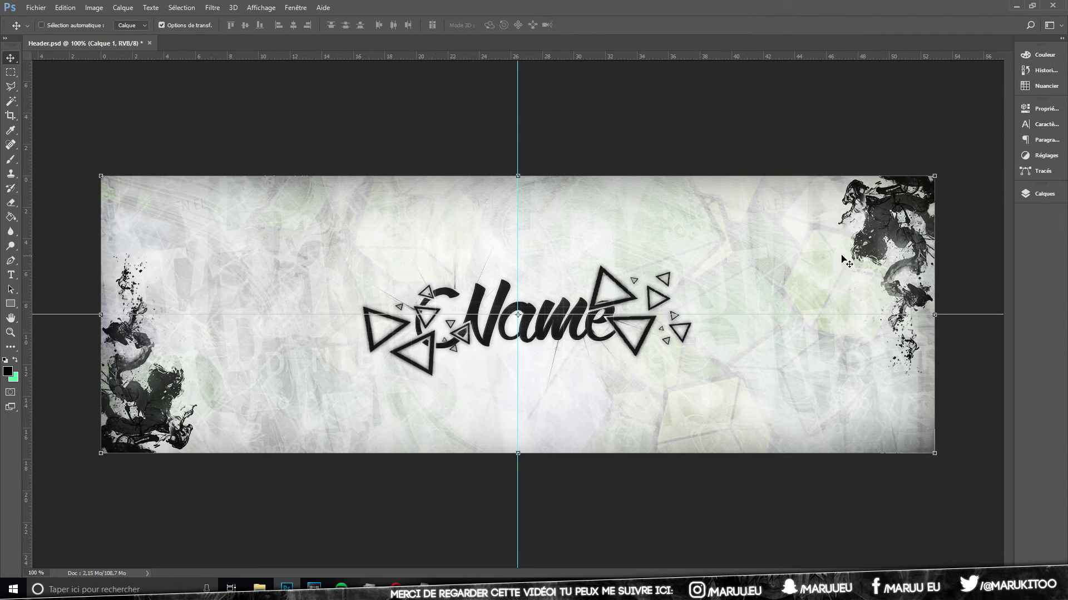
{"action": "left_click", "coordinate": [1044, 193]}
{"action": "scroll", "coordinate": [953, 402], "scroll_direction": "down", "scroll_amount": 2}
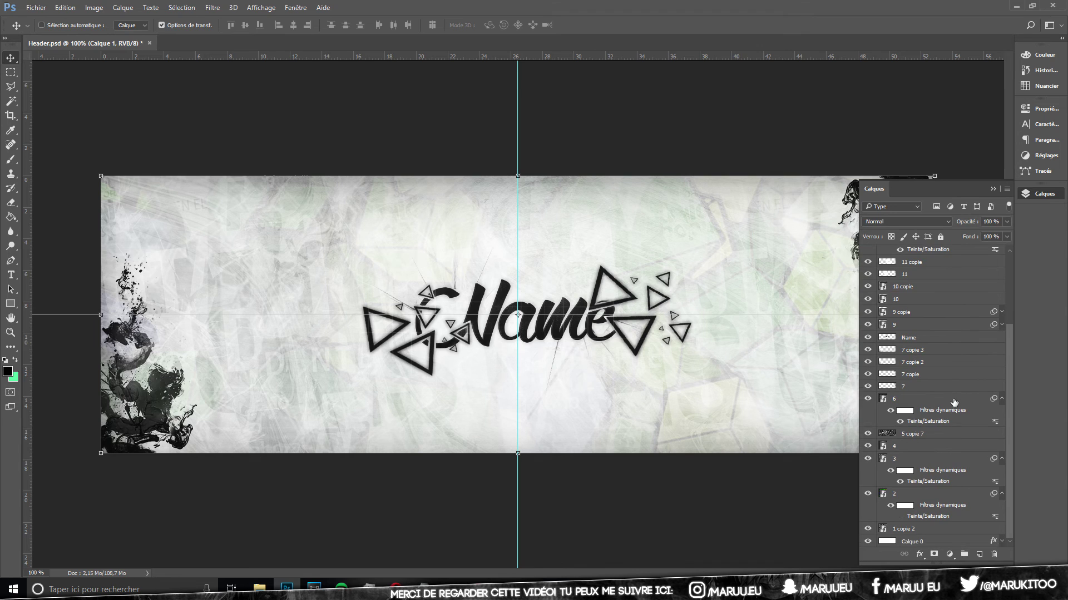
{"action": "left_click", "coordinate": [914, 433]}
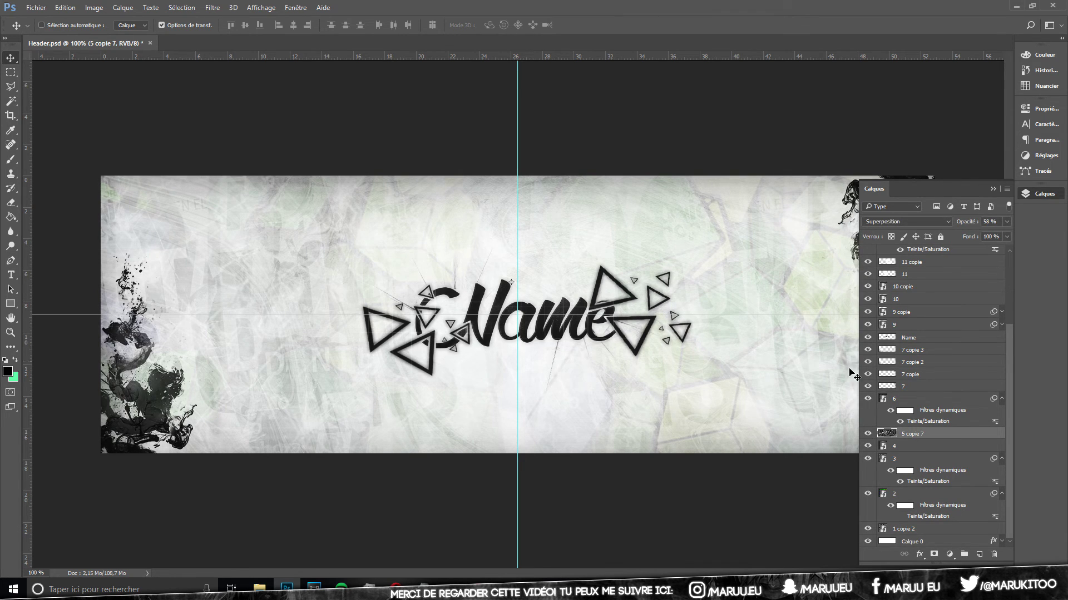
{"action": "left_click", "coordinate": [905, 448]}
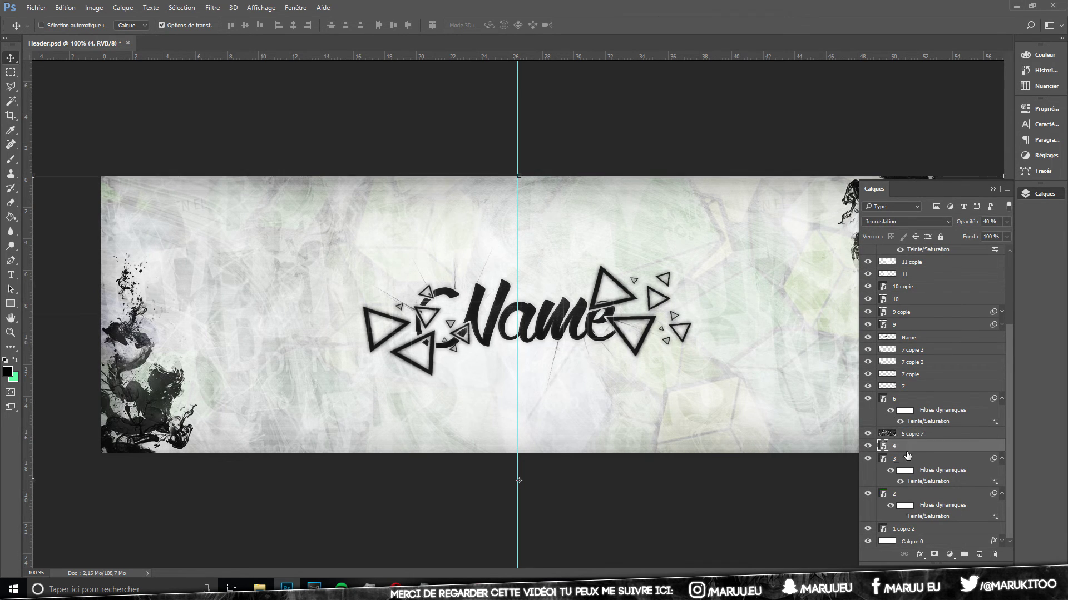
{"action": "left_click", "coordinate": [867, 446]}
{"action": "left_click", "coordinate": [871, 459]}
{"action": "left_click", "coordinate": [870, 495]}
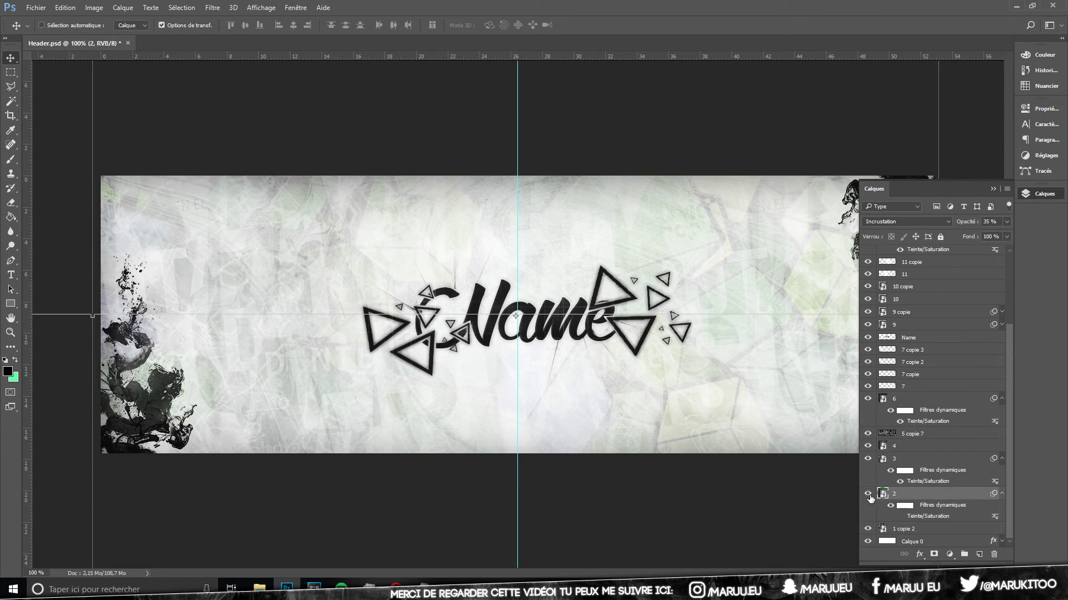
{"action": "left_click", "coordinate": [868, 493]}
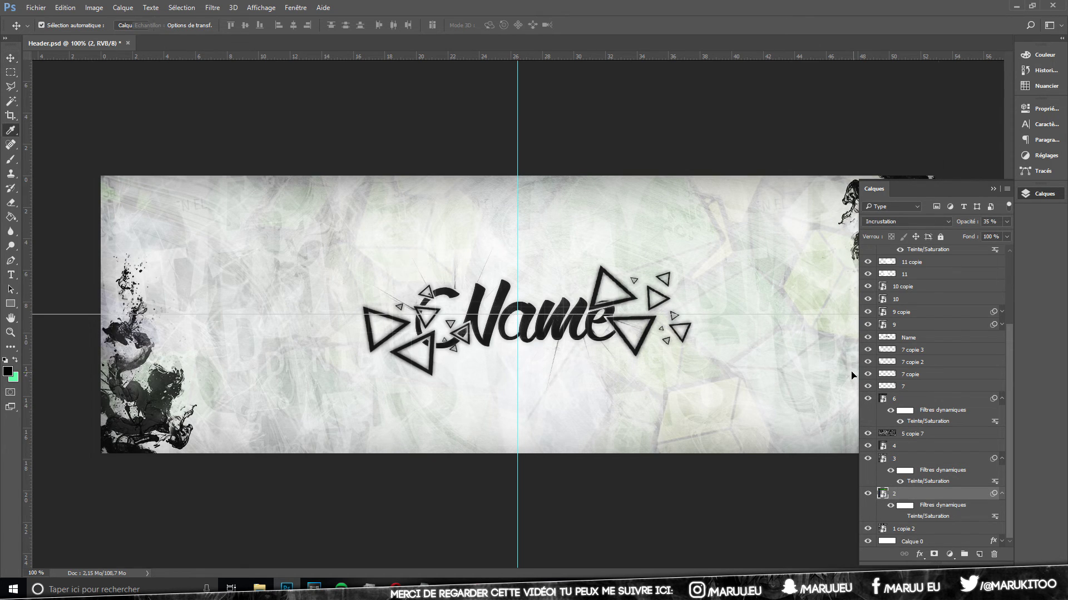
Step: Apply Hue/Saturation with Saturation -100 to layer 2, turning the textured background grey
{"action": "key", "text": "ctrl+u"}
{"action": "left_click_drag", "start_coordinate": [504, 233], "coordinate": [450, 236]}
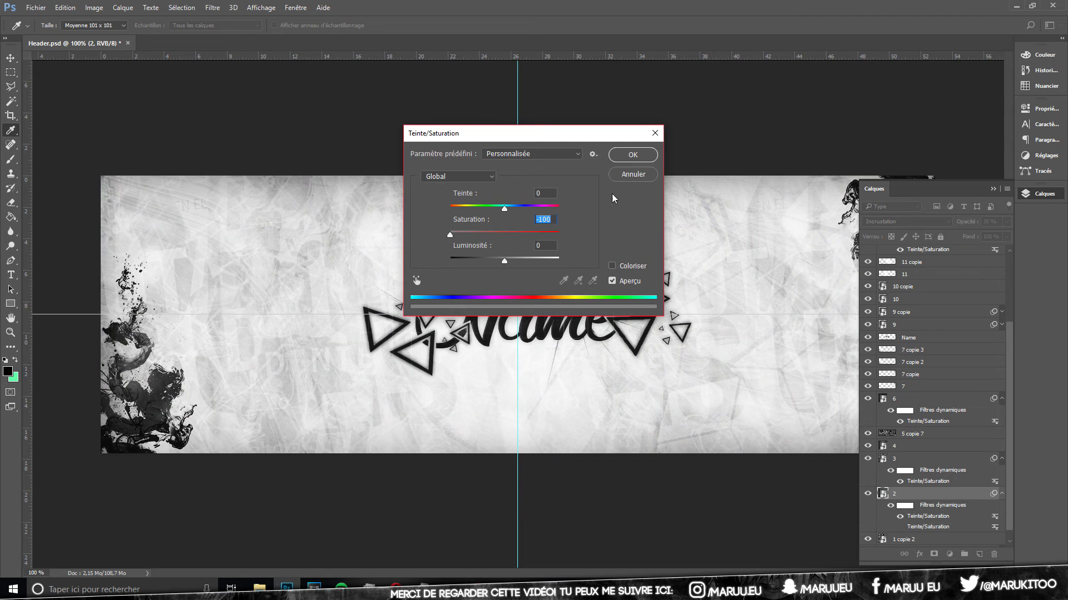
{"action": "left_click", "coordinate": [623, 175]}
{"action": "key", "text": "ctrl+u"}
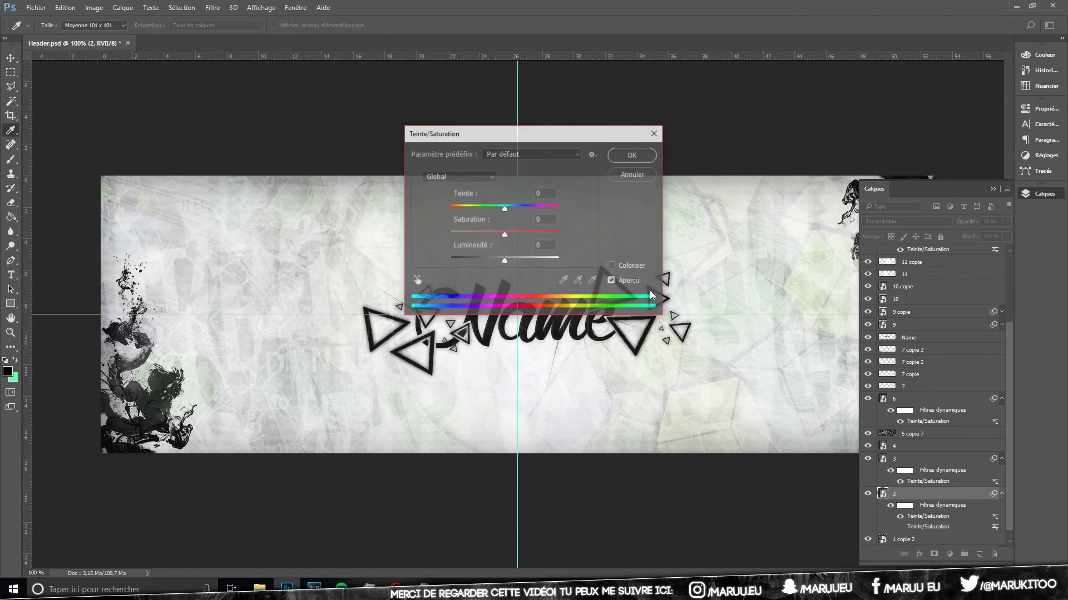
{"action": "left_click_drag", "start_coordinate": [504, 235], "coordinate": [399, 230]}
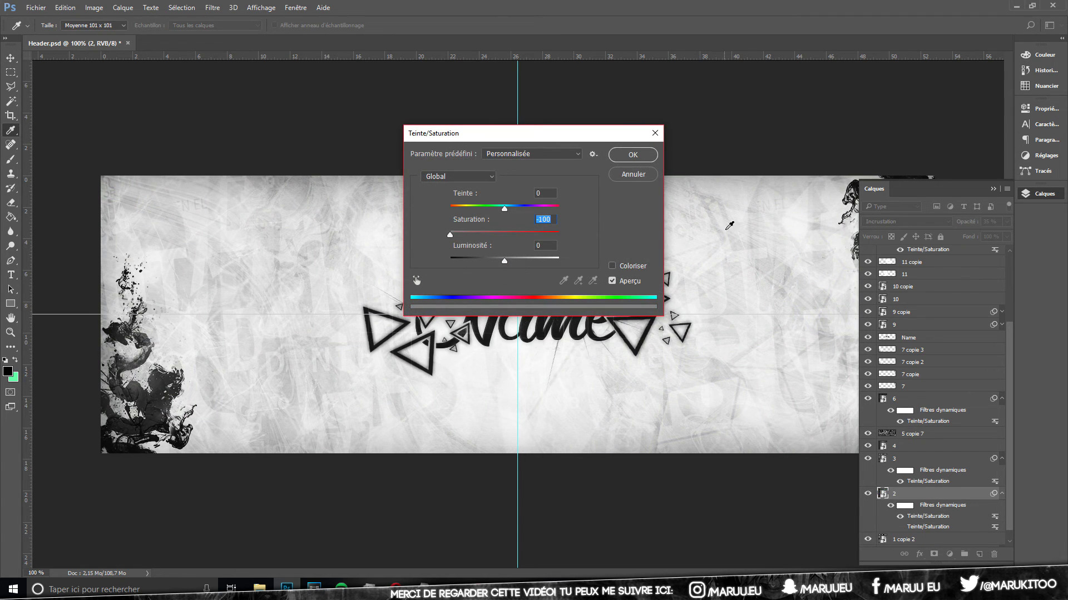
{"action": "key", "text": "Return"}
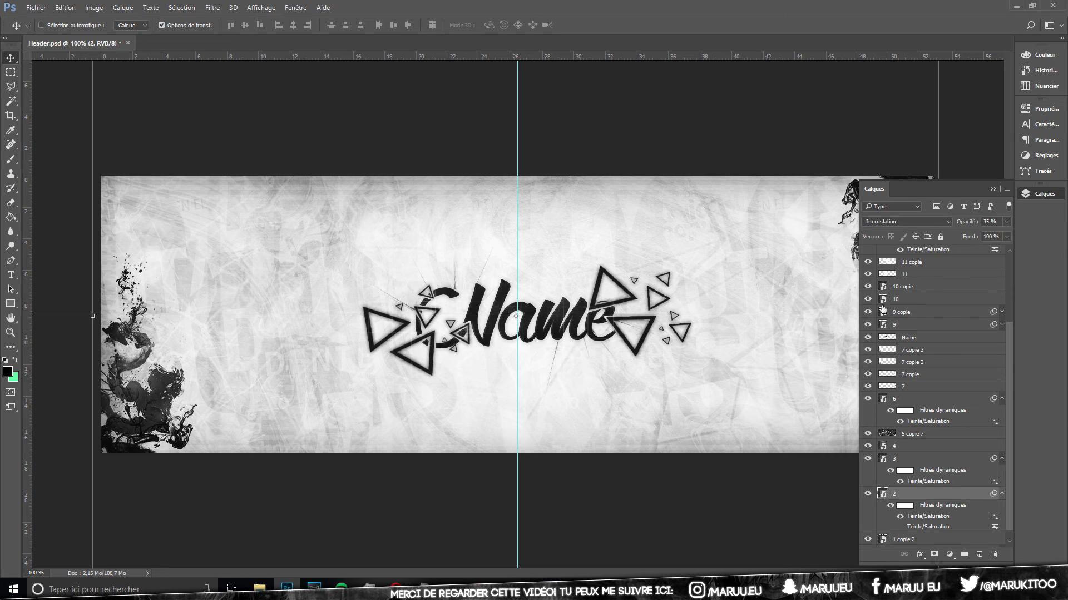
{"action": "scroll", "coordinate": [883, 309], "scroll_direction": "up", "scroll_amount": 3}
{"action": "left_click", "coordinate": [927, 265]}
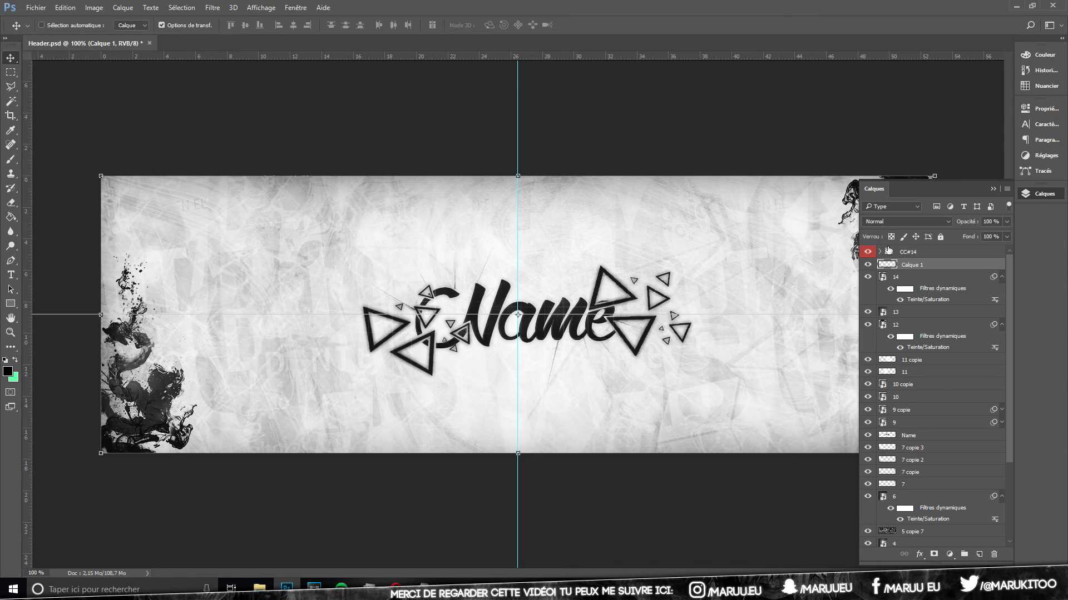
{"action": "left_click", "coordinate": [915, 253]}
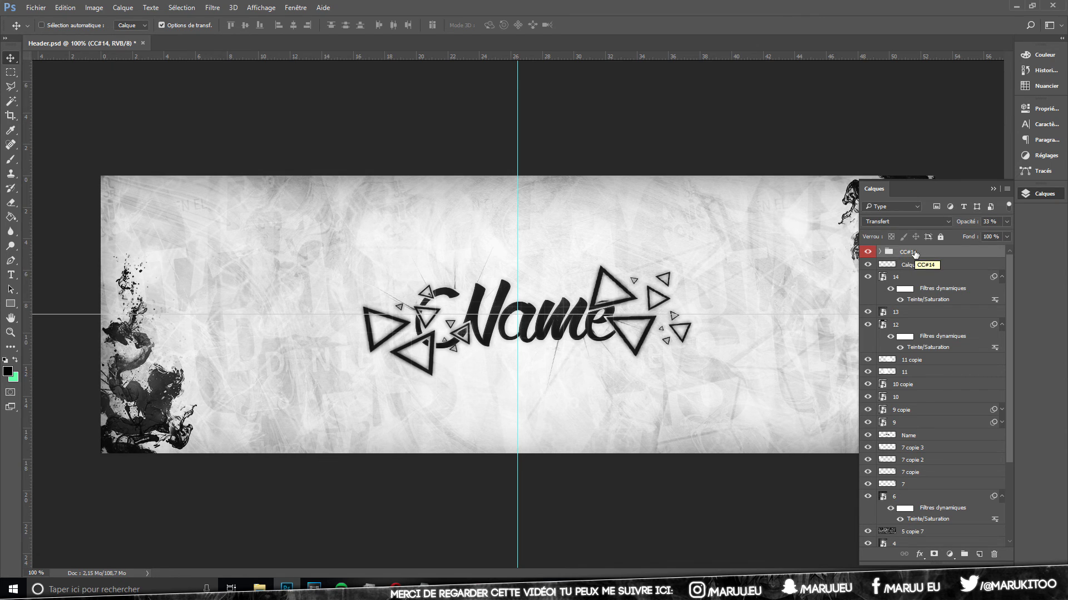